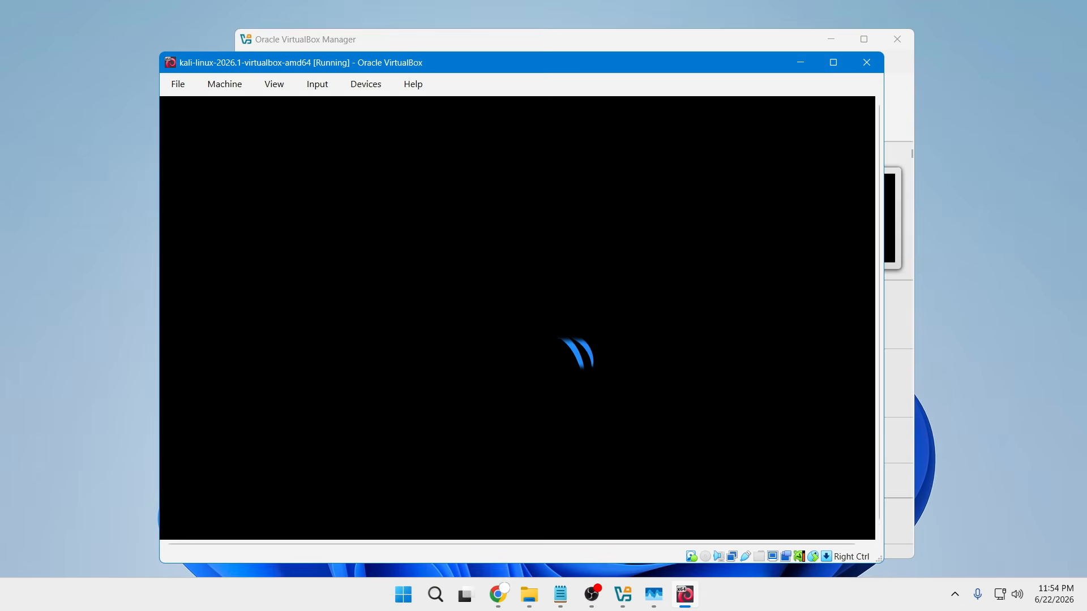
- Minimize the VirtualBox Manager, log in to the Kali virtual machine by entering the account username and password, and open its applications menu
click(831, 40)
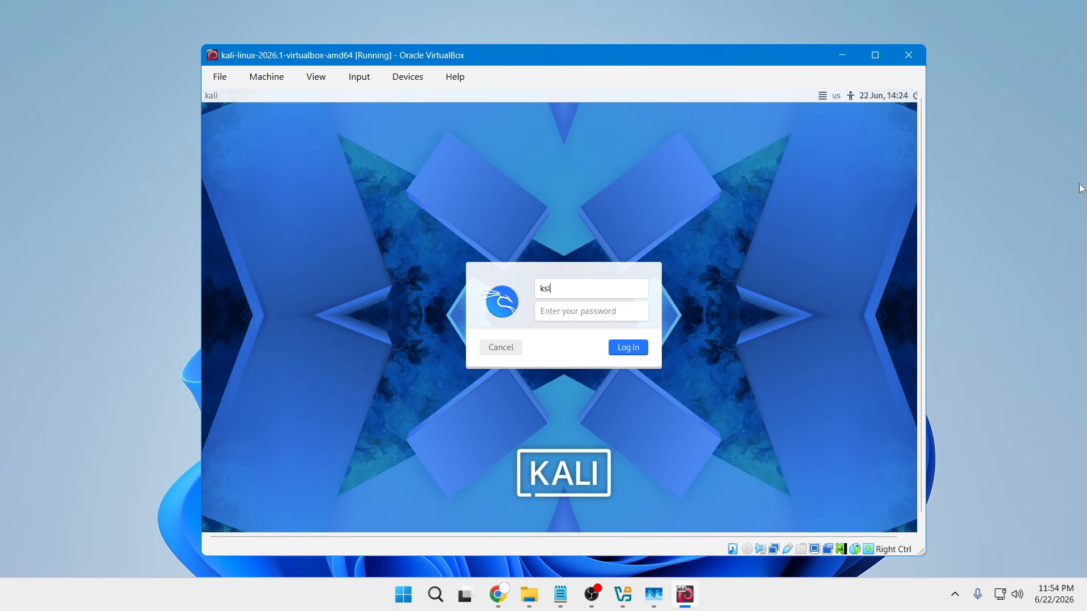
text(li)
key(Tab)
click(636, 352)
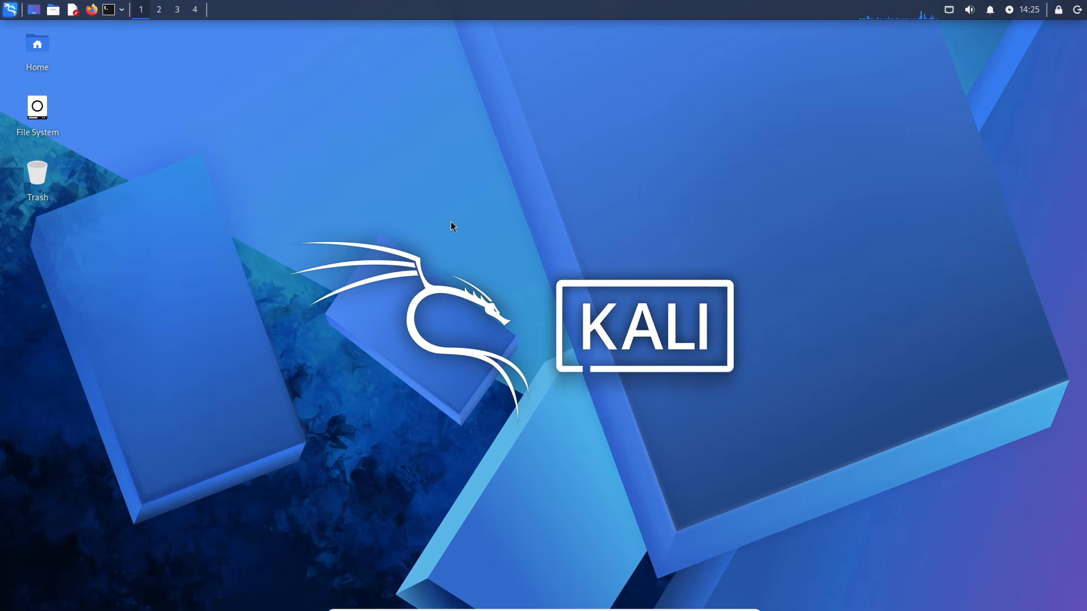
click(10, 10)
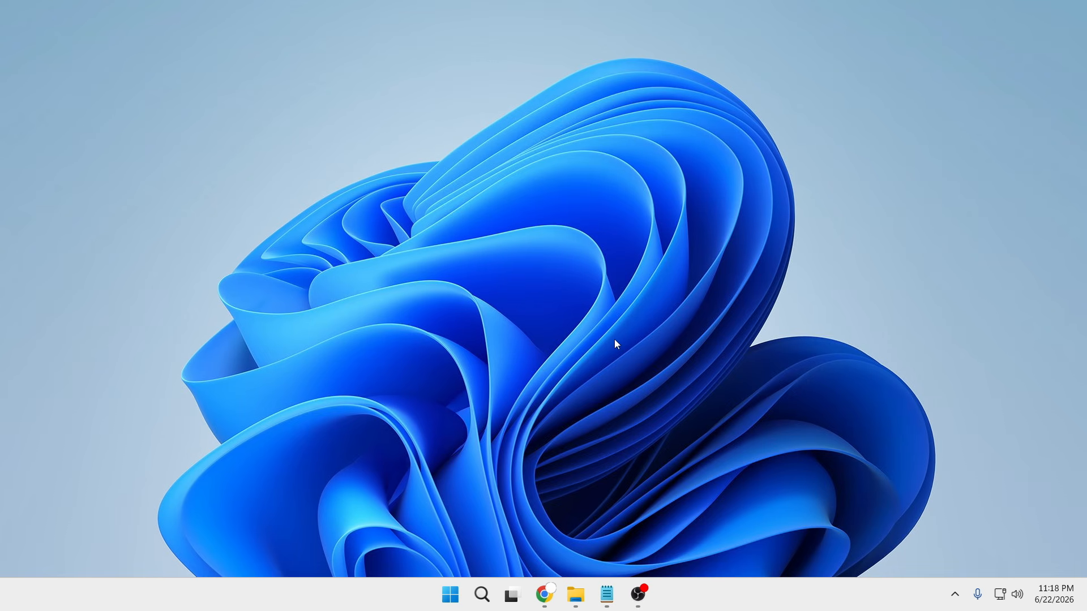
- Check the CPU's virtualization status in Task Manager's performance details and close Task Manager
right_click(696, 592)
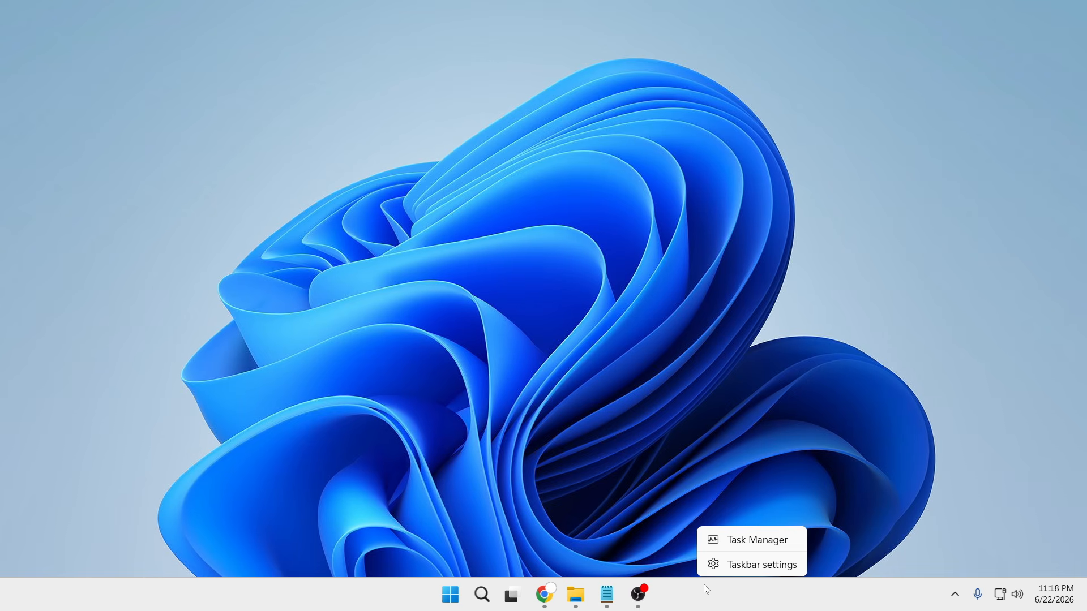
click(745, 543)
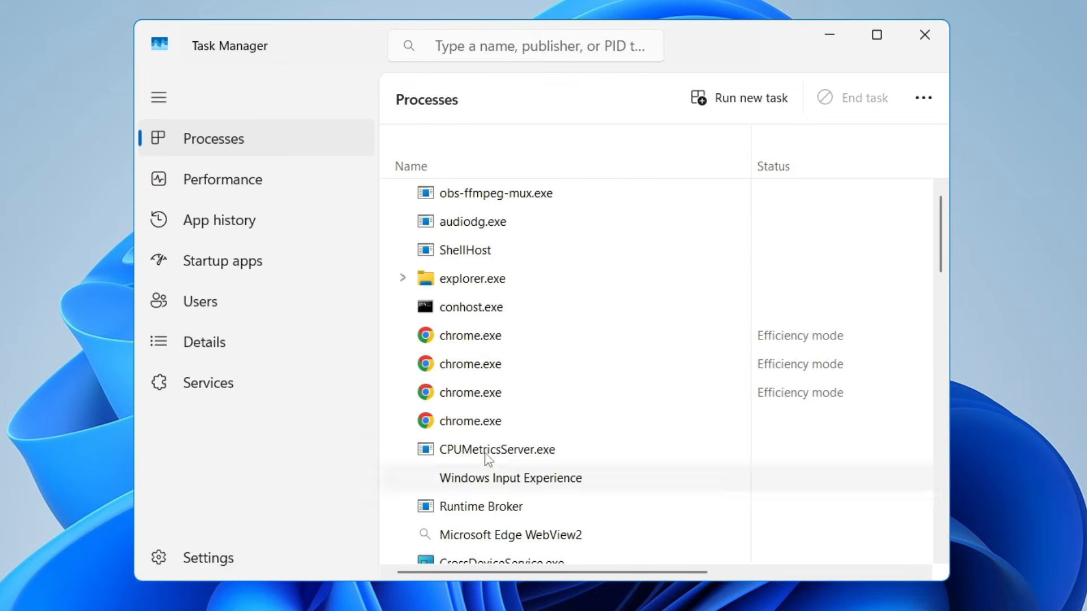
click(228, 187)
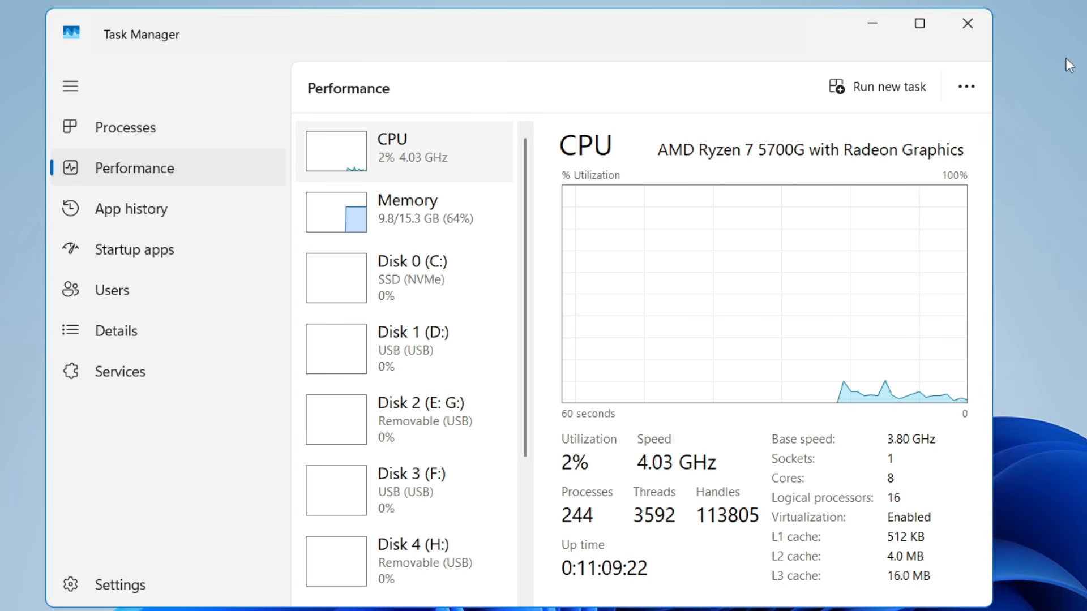
click(966, 28)
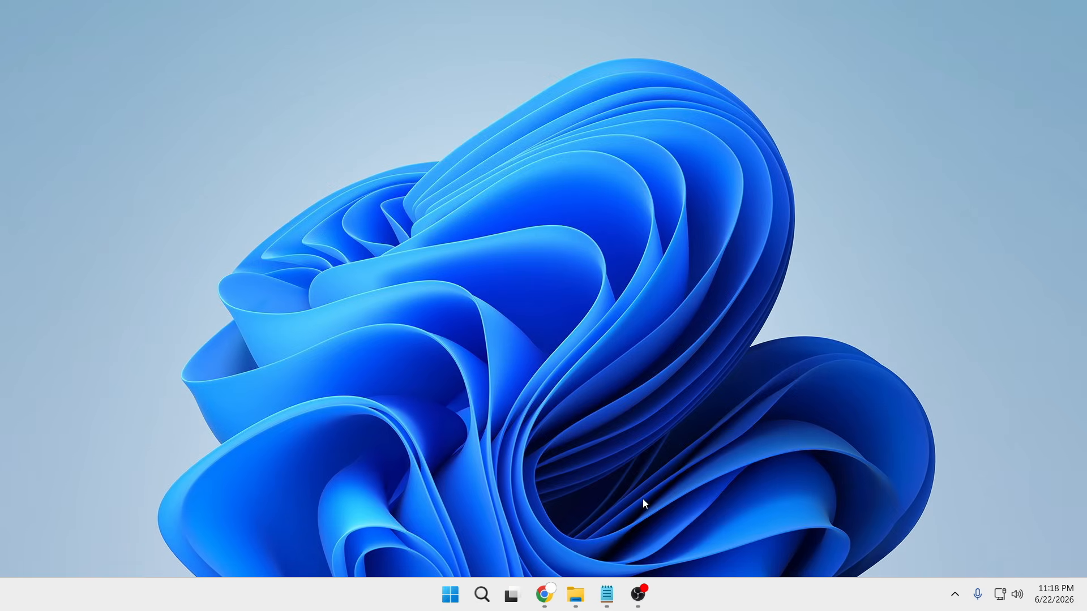
- Switch to Chrome and move its window so the whole new tab page fits on the desktop
mouse_move(544, 594)
click(620, 515)
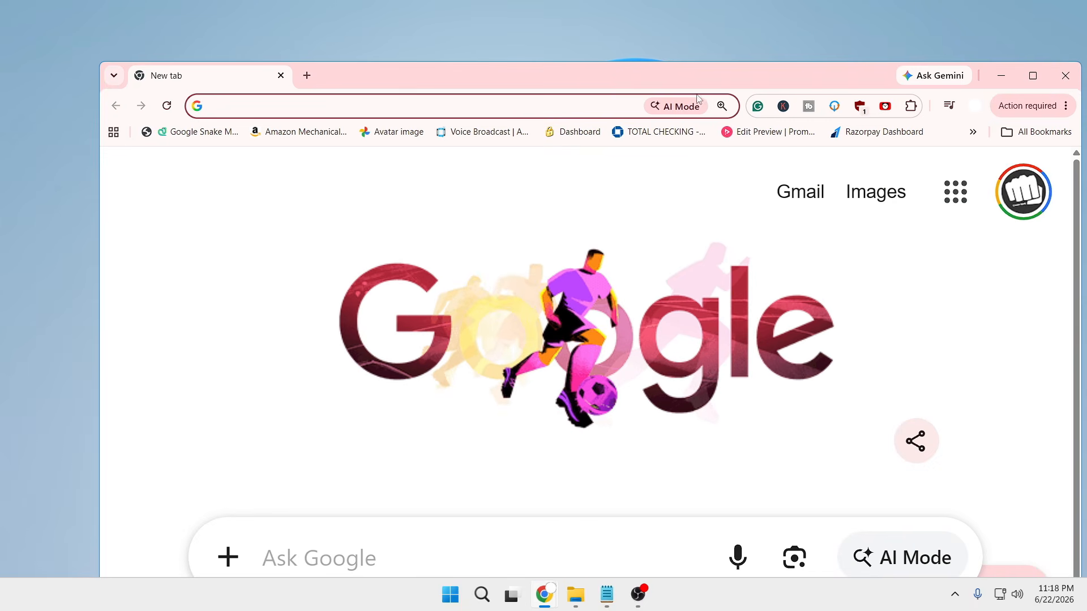
drag(696, 74, 630, 30)
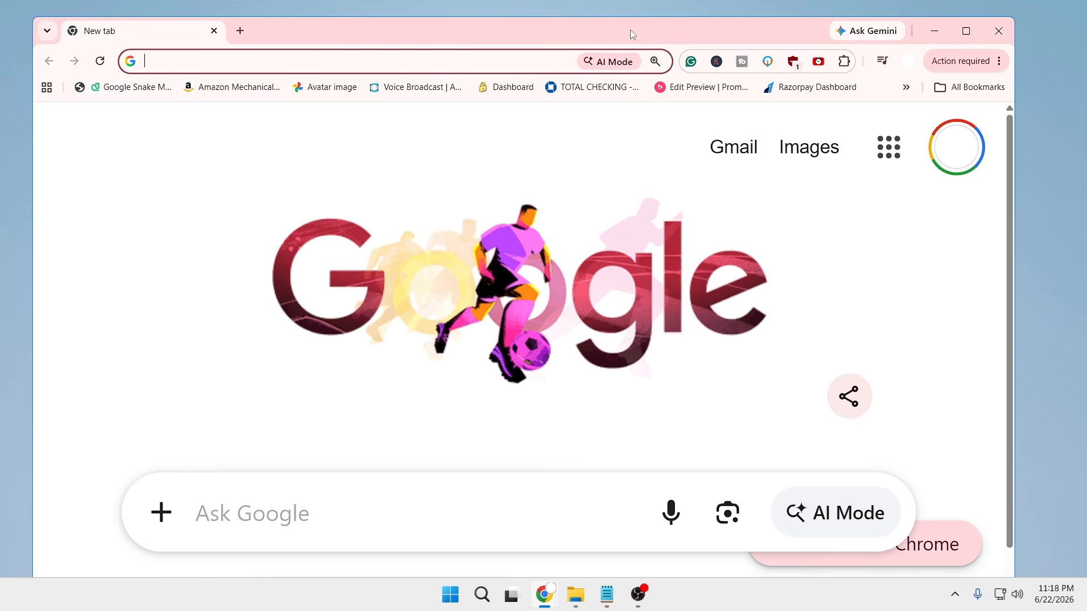
click(550, 61)
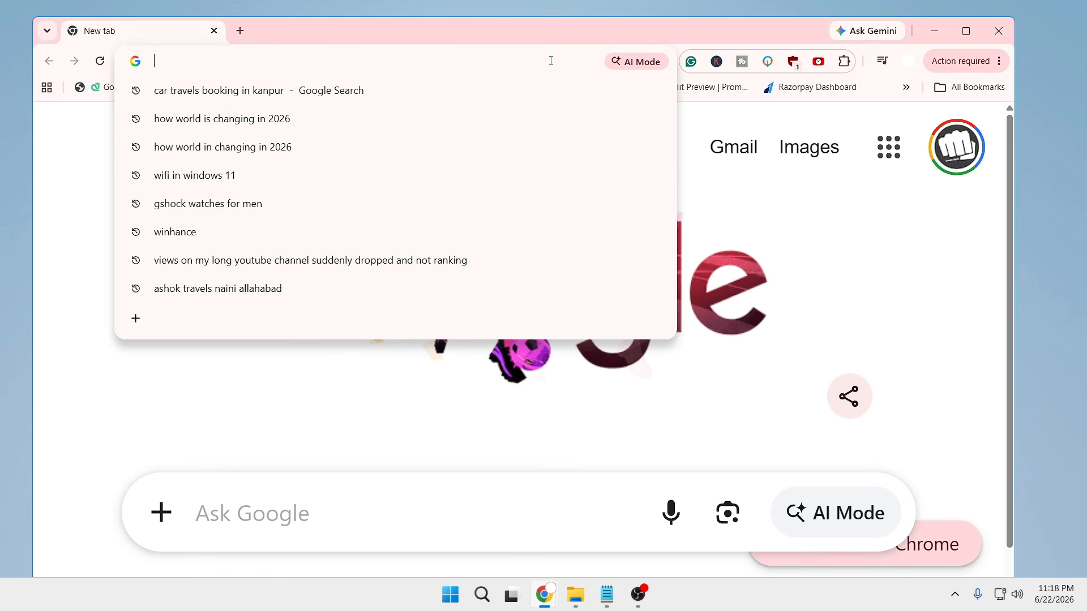
click(837, 237)
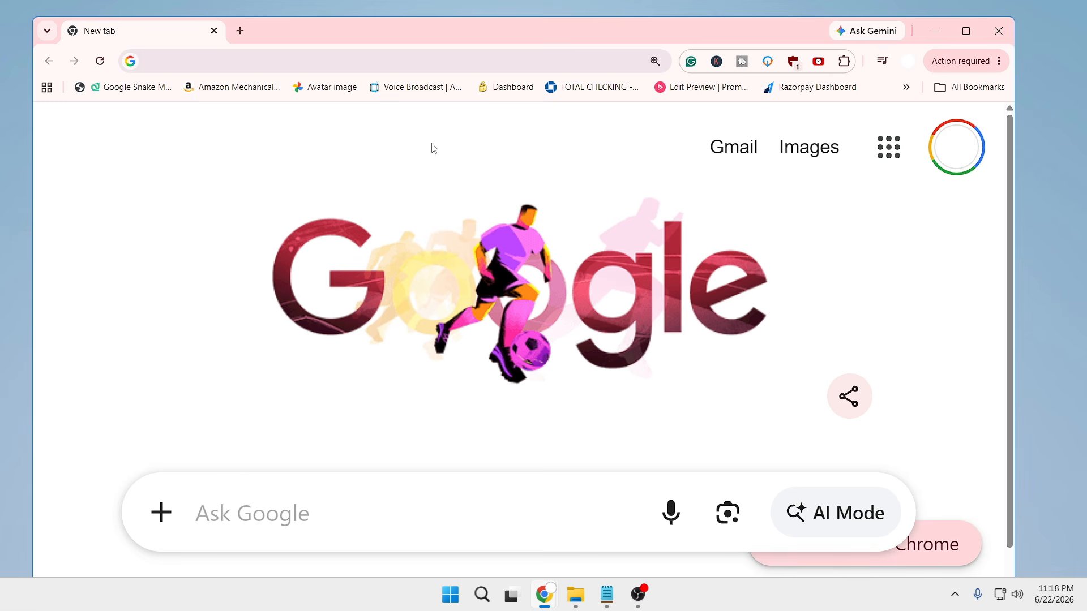
- Search Google for "virtualbox download" and open the Downloads – Oracle VirtualBox result
click(395, 59)
text(virtualbox download)
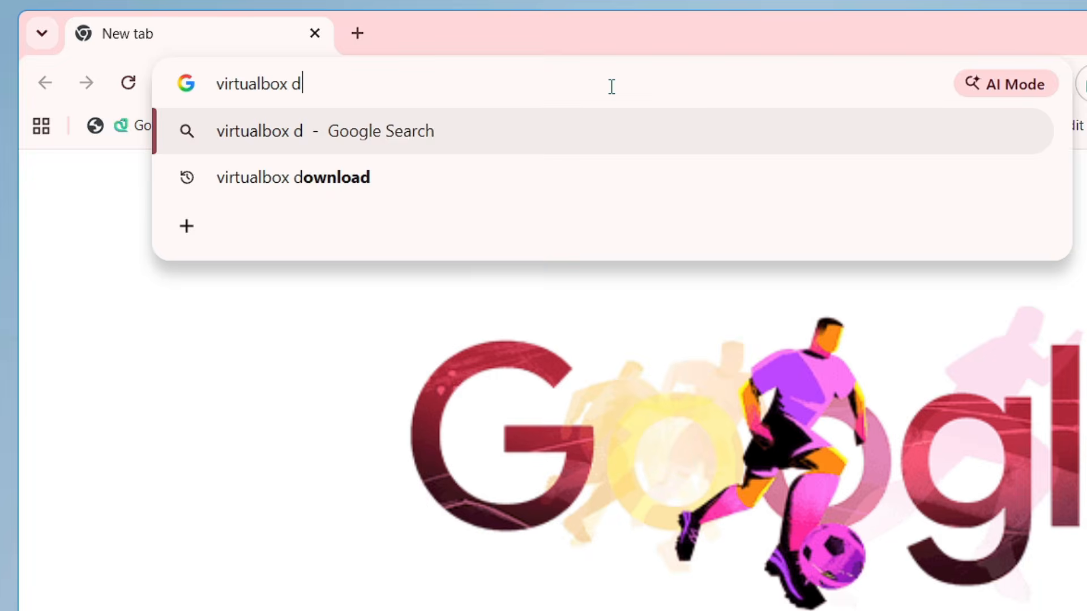
key(Return)
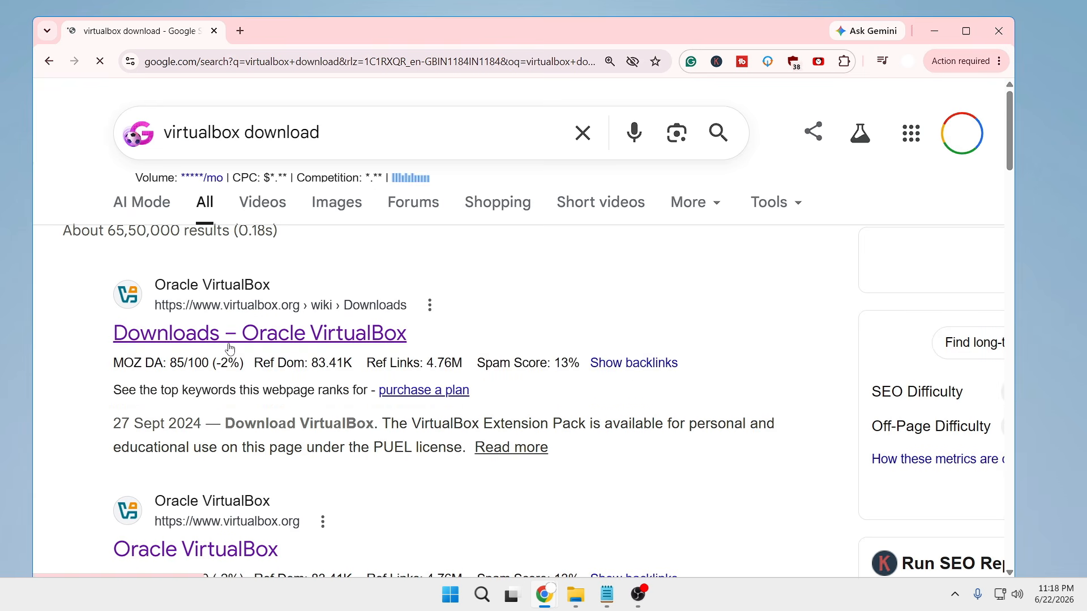
click(290, 341)
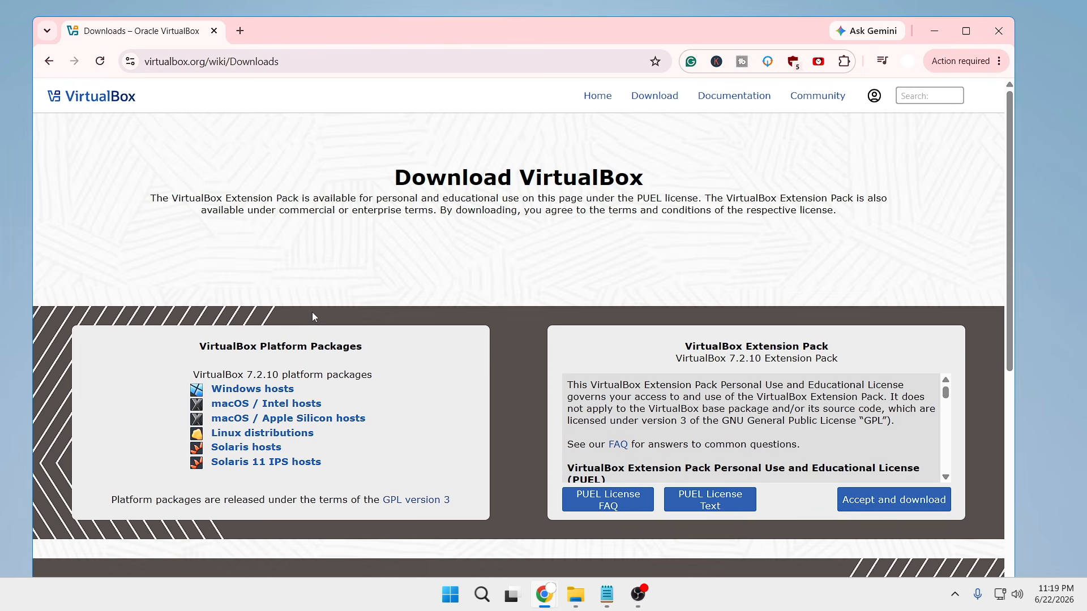
- Download the VirtualBox 7.2.10 platform package for Windows hosts and check its progress in the recent download history
key(ctrl+plus)
key(ctrl+plus)
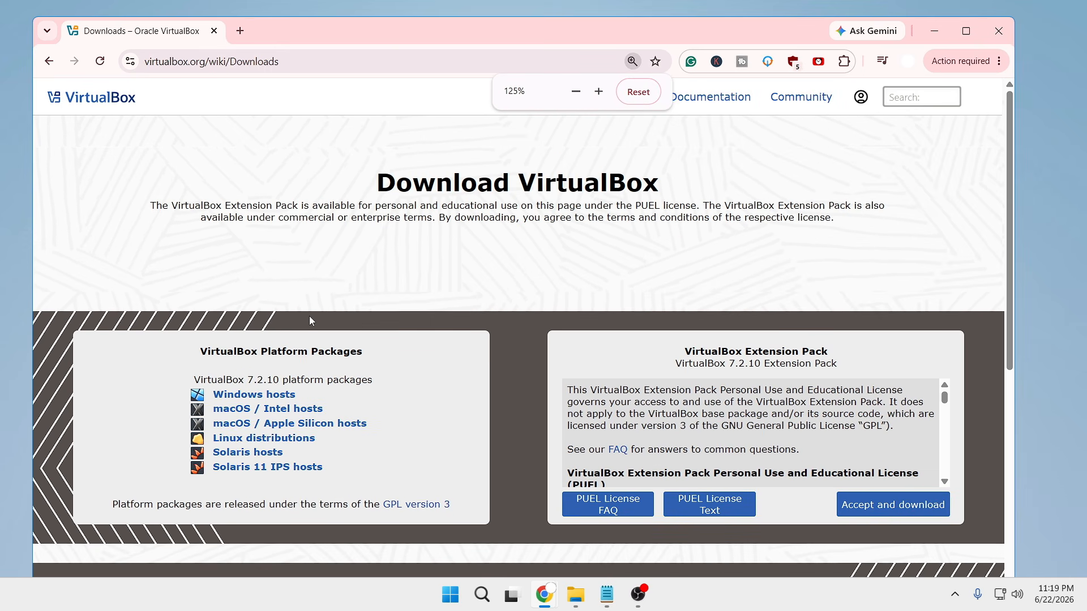
scroll(309, 316, down, 1)
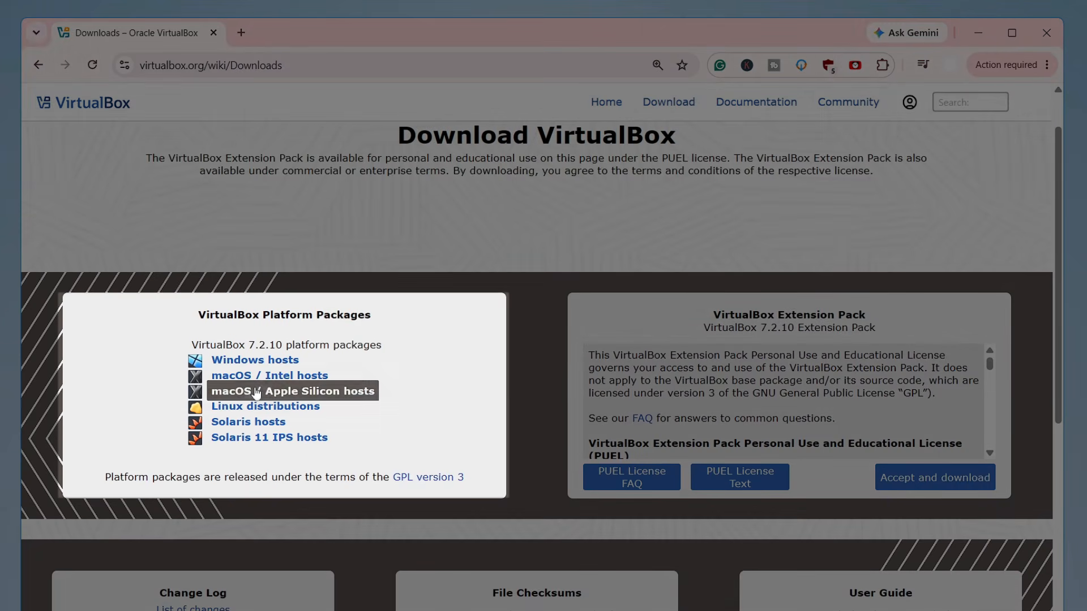
drag(208, 308, 378, 321)
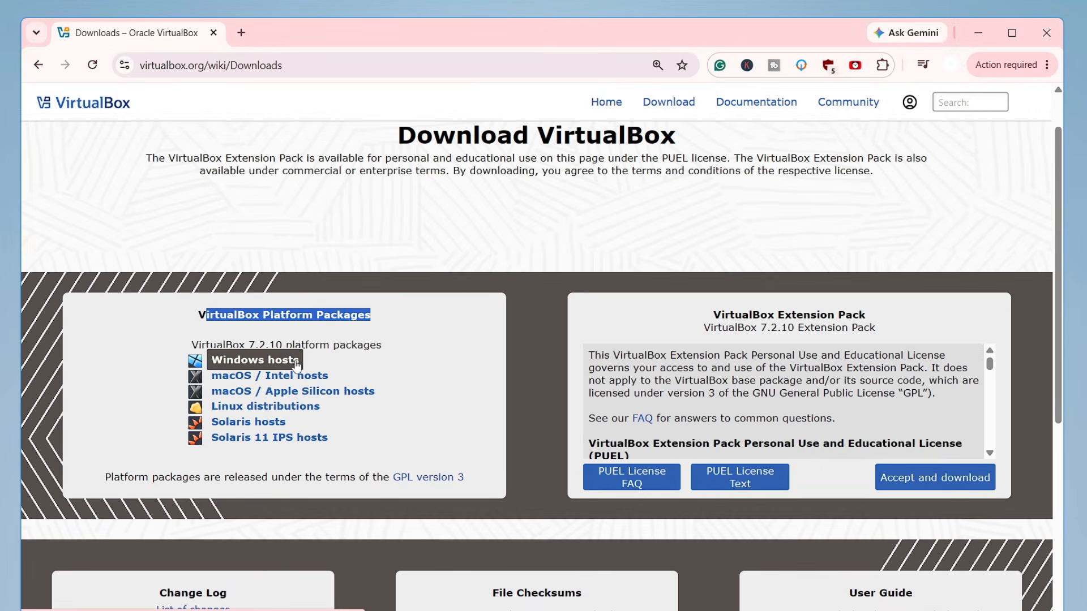
click(171, 326)
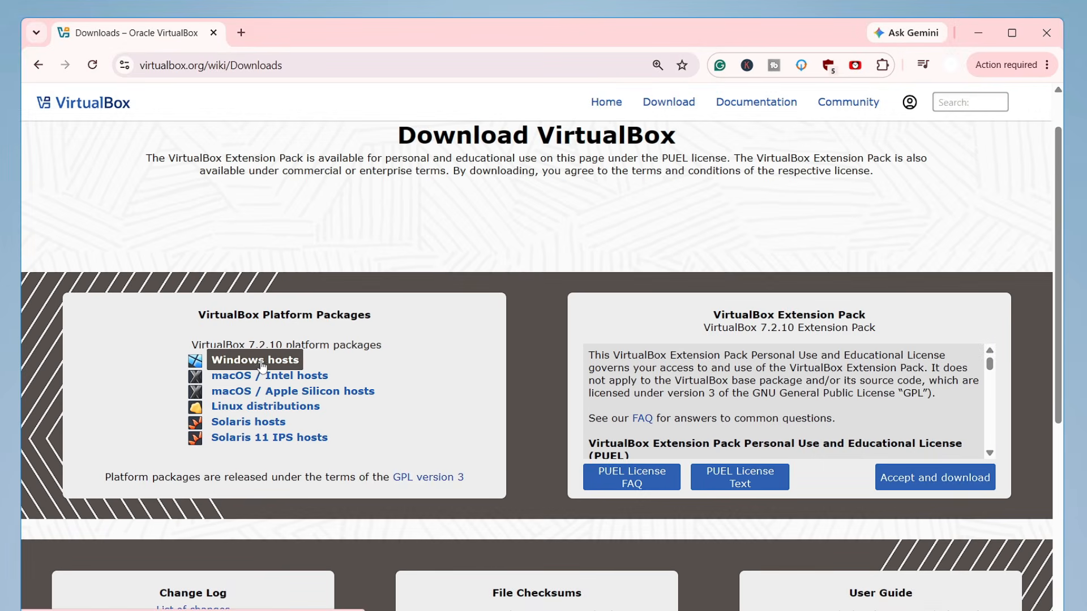
click(260, 362)
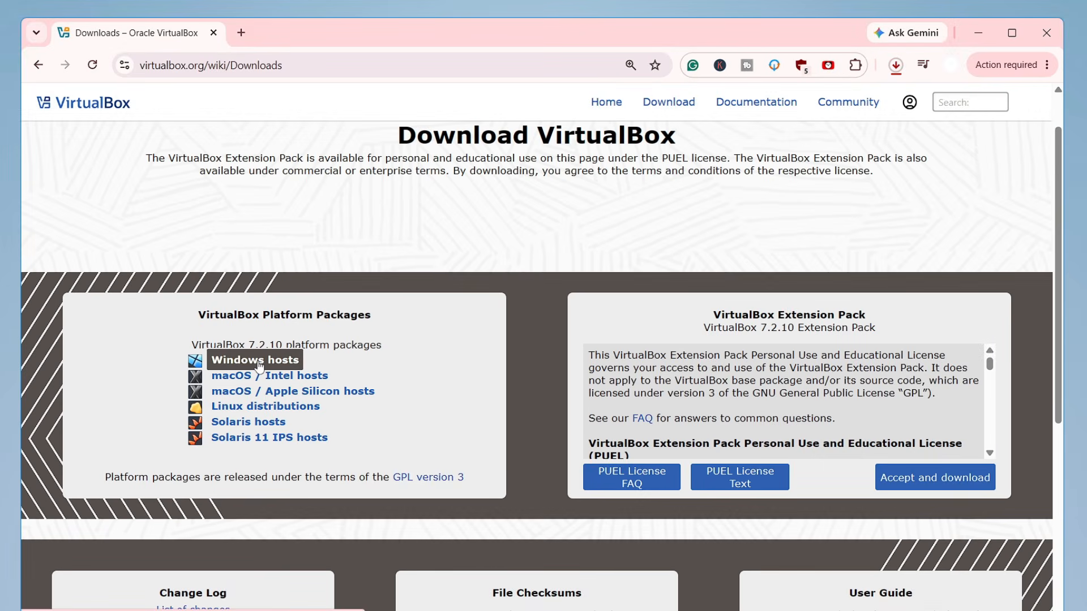
click(896, 65)
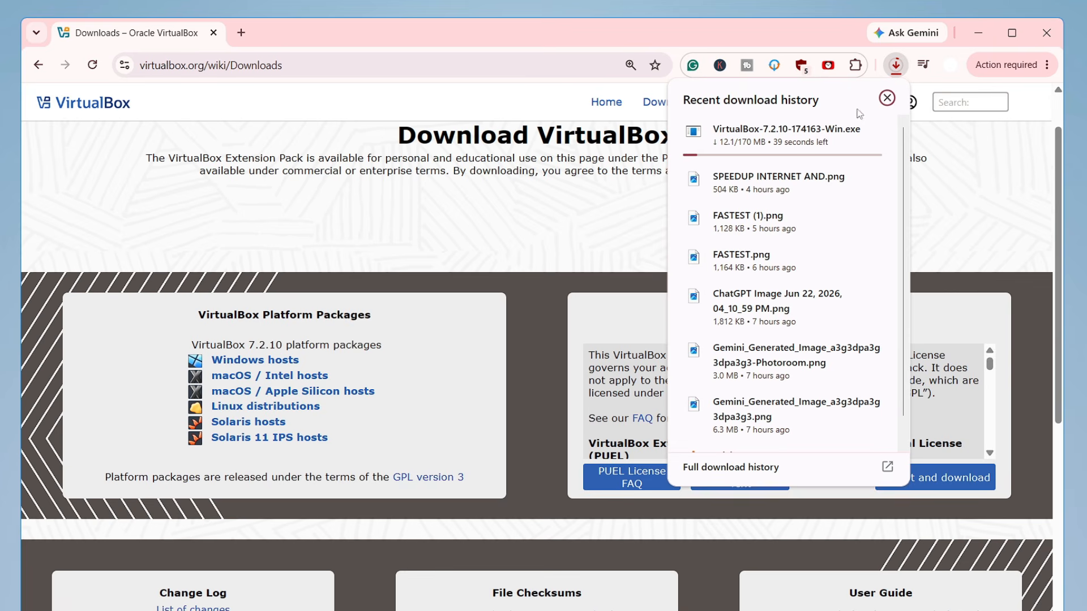
click(895, 65)
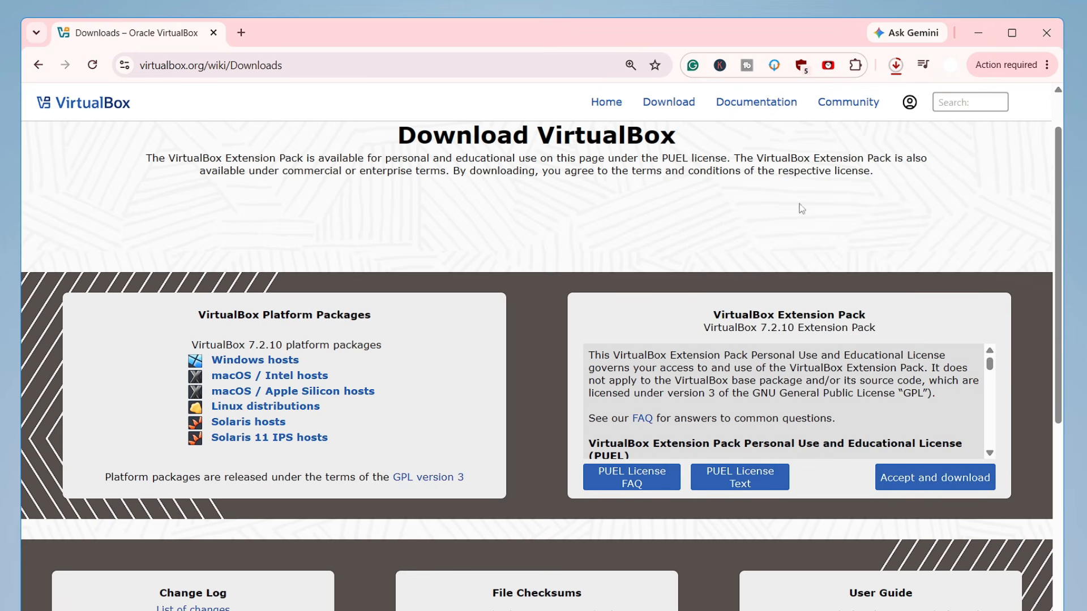
- Accept the license and download the VirtualBox 7.2.10 Extension Pack, checking it in the download history
drag(717, 316, 869, 315)
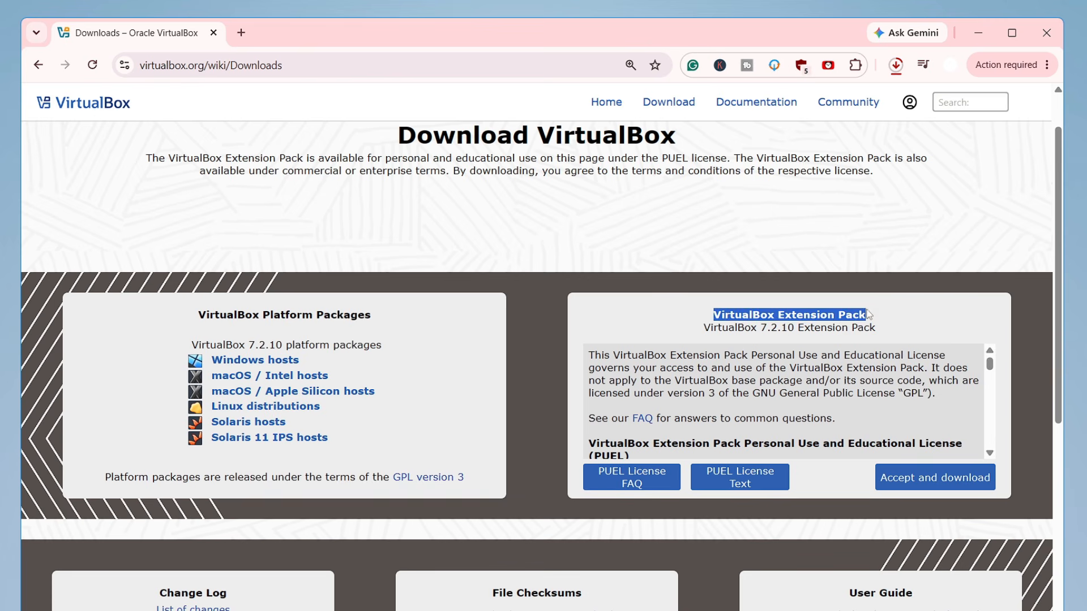
click(917, 482)
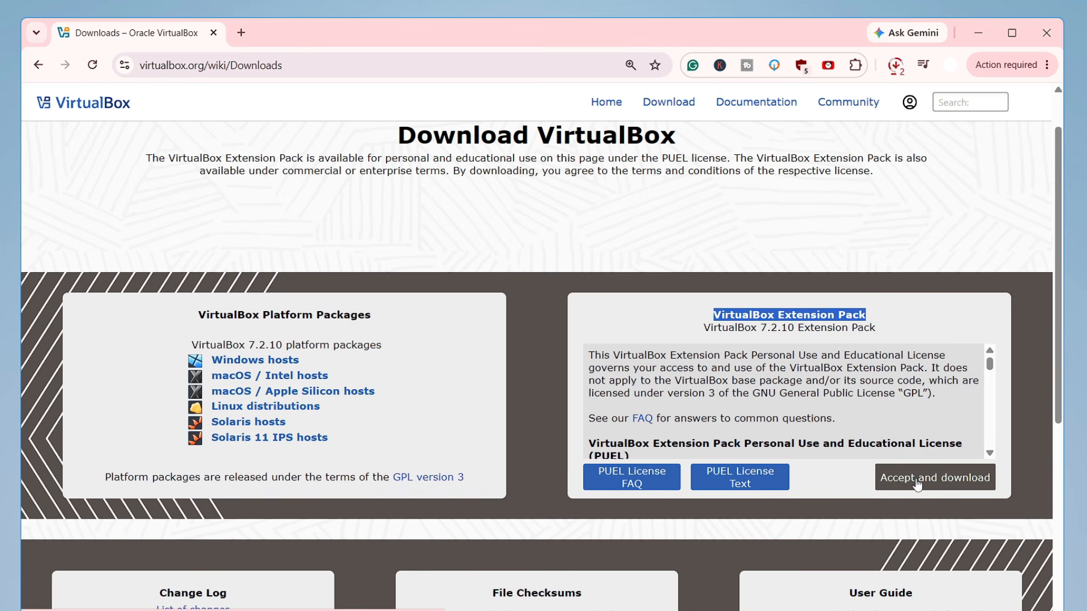
click(896, 65)
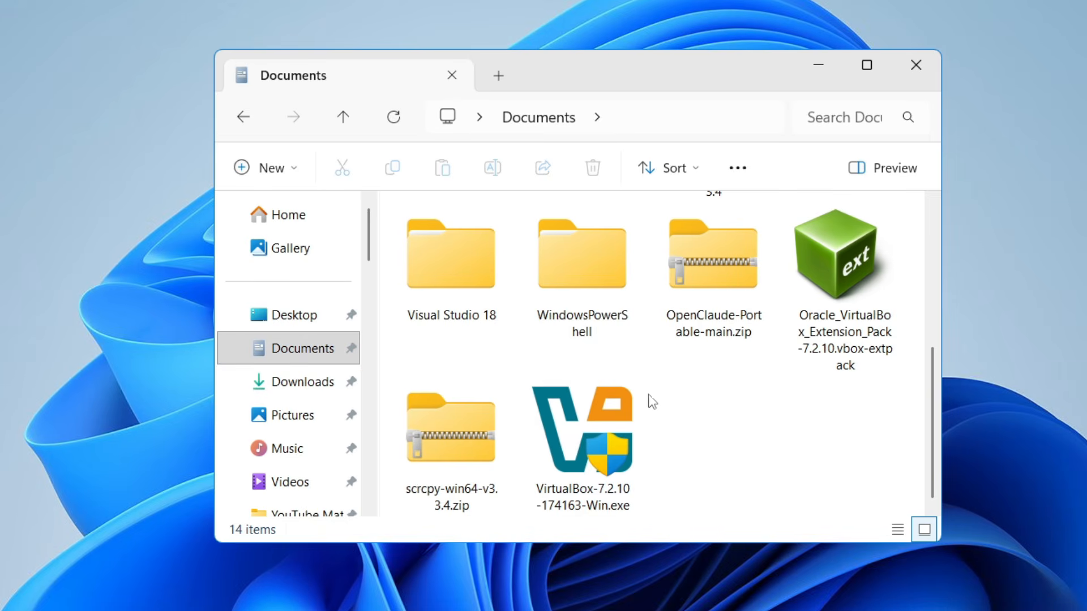
- Run the VirtualBox-7.2.10-174163-Win.exe installer from the Documents folder and minimize the folder window
click(602, 422)
click(828, 295)
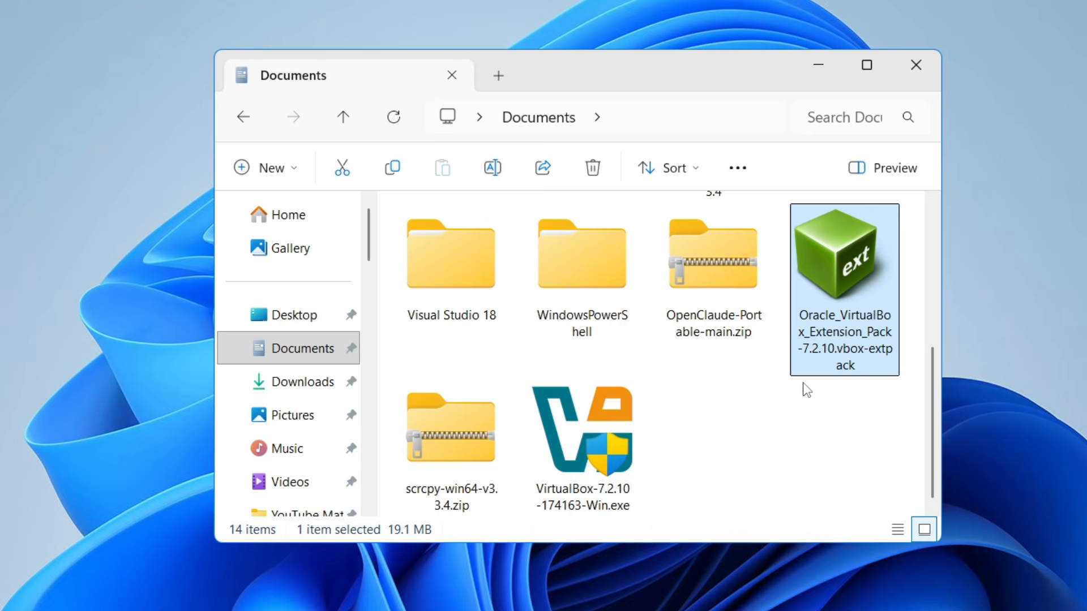
click(590, 449)
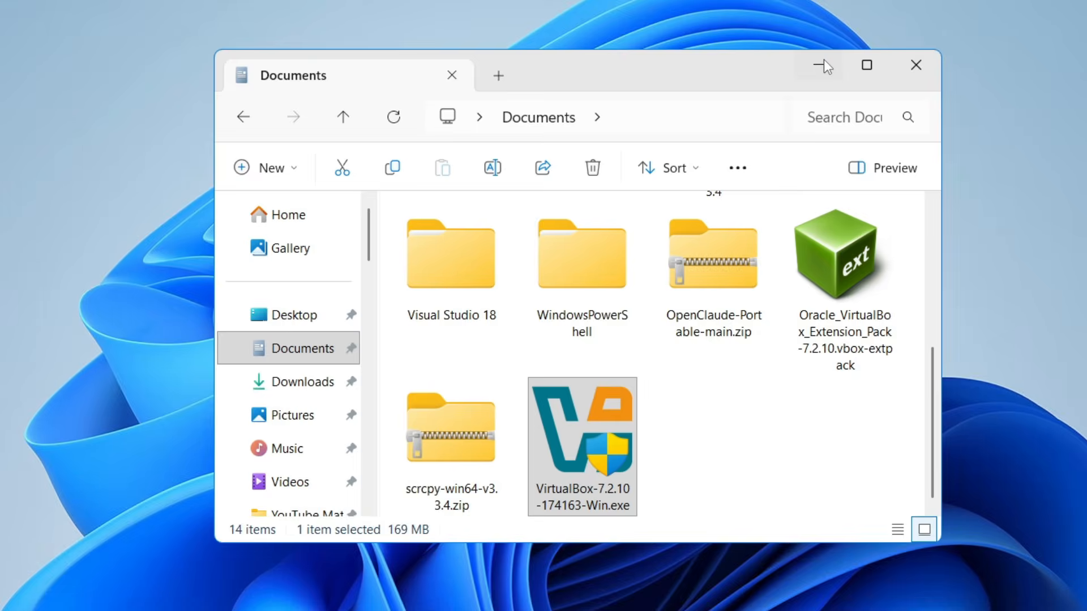
click(823, 59)
- Advance past the VirtualBox installer's welcome page and accept the terms of the license agreement
click(669, 482)
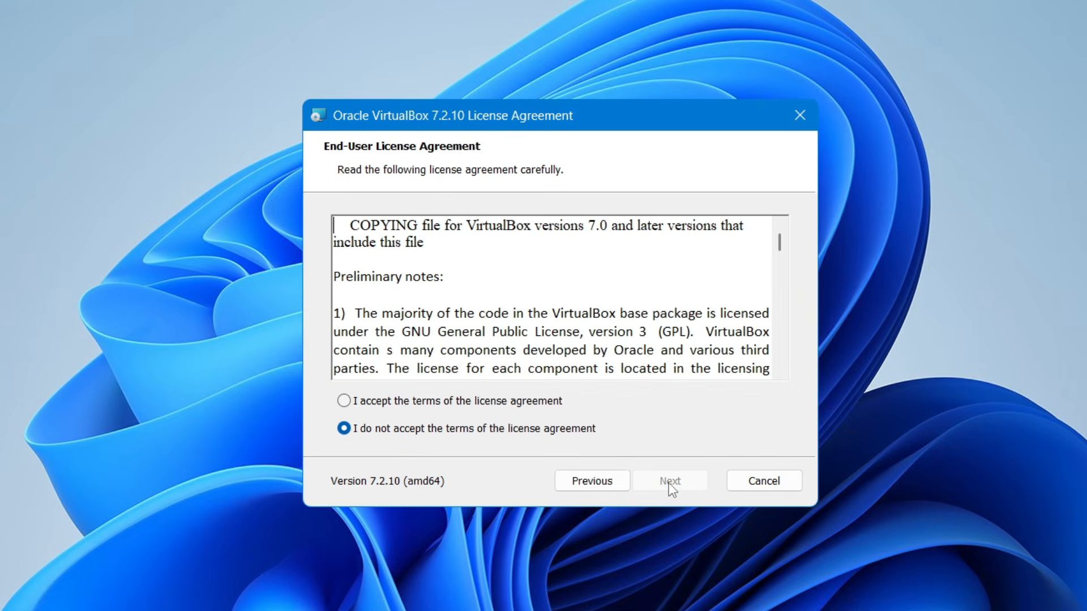
click(538, 402)
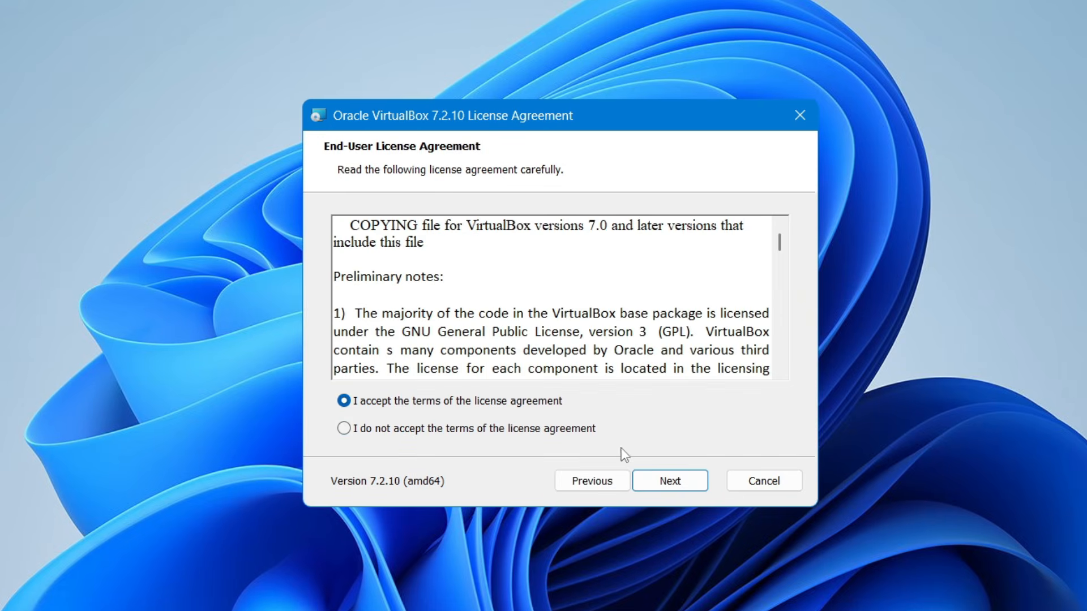
click(673, 485)
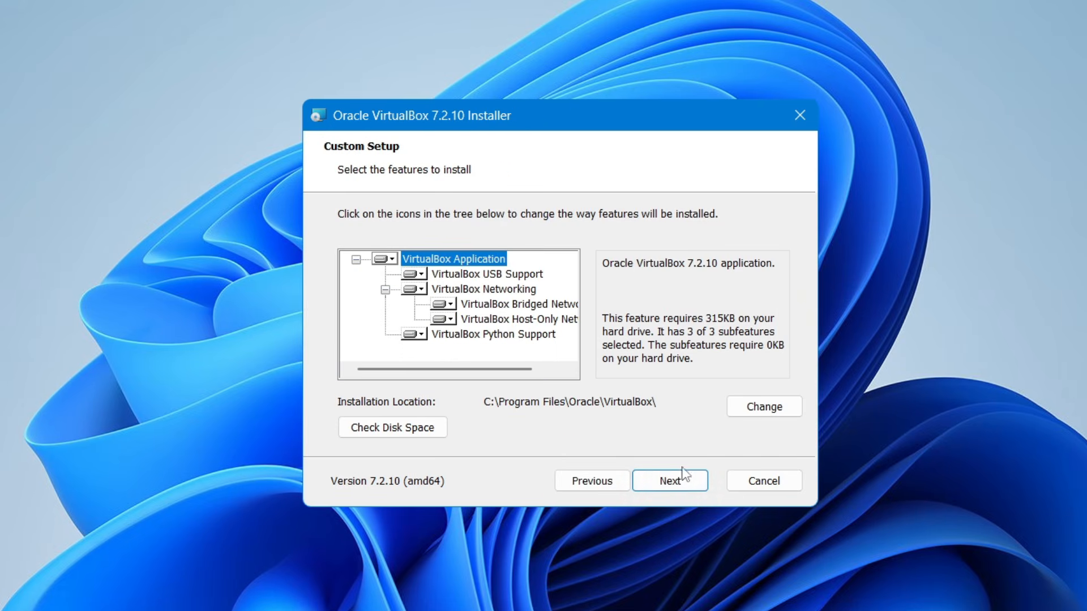
- Change the installation location to a new folder named Virtrualbox on the Extreme SSD (D:) drive
click(738, 406)
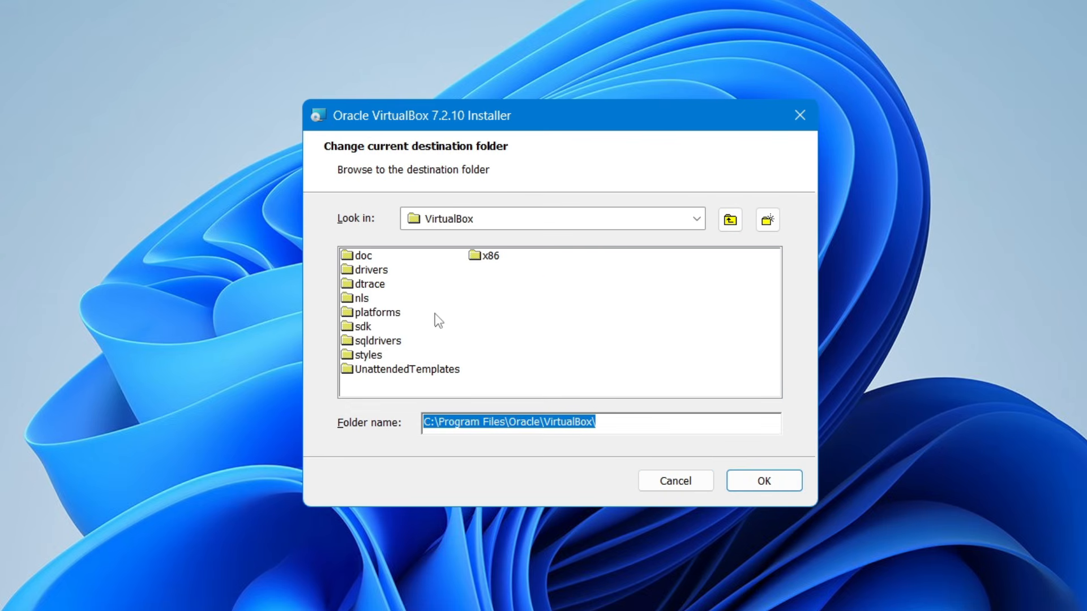
click(697, 219)
click(476, 300)
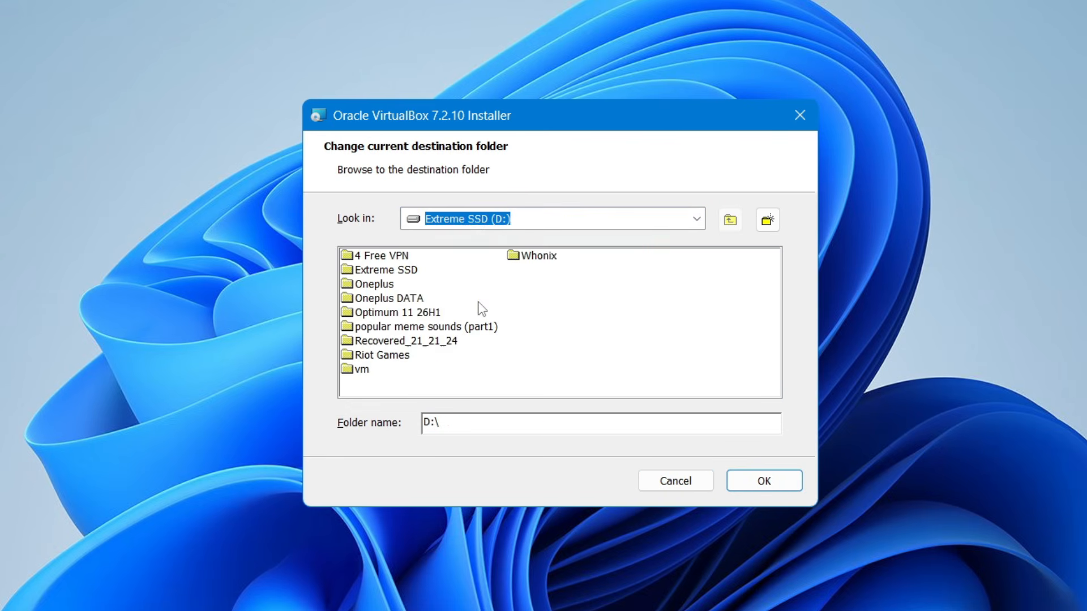
click(764, 222)
text(Virtrualbox)
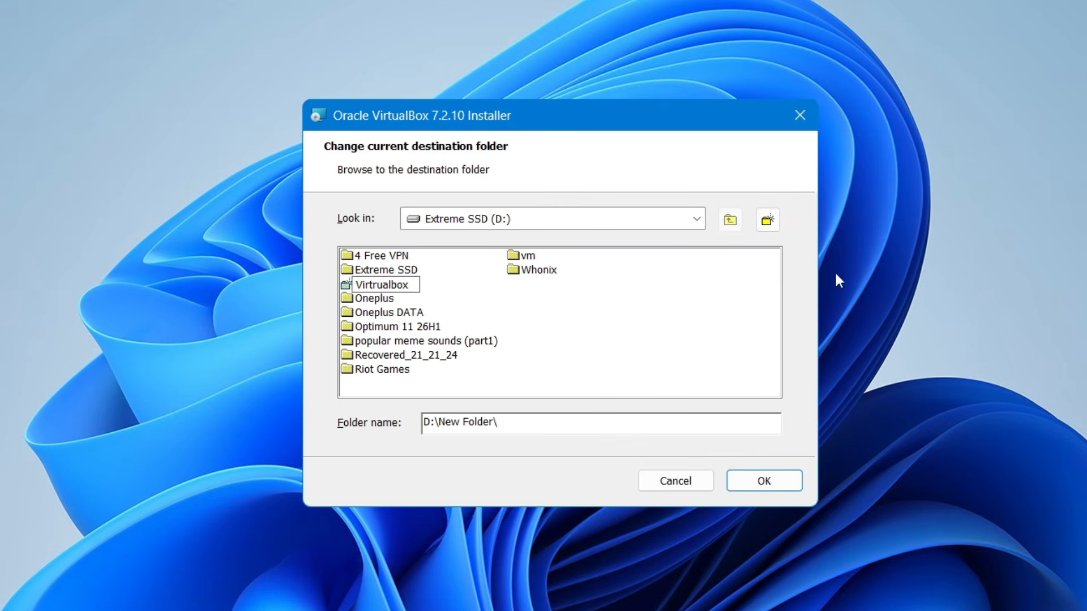
key(Return)
click(371, 369)
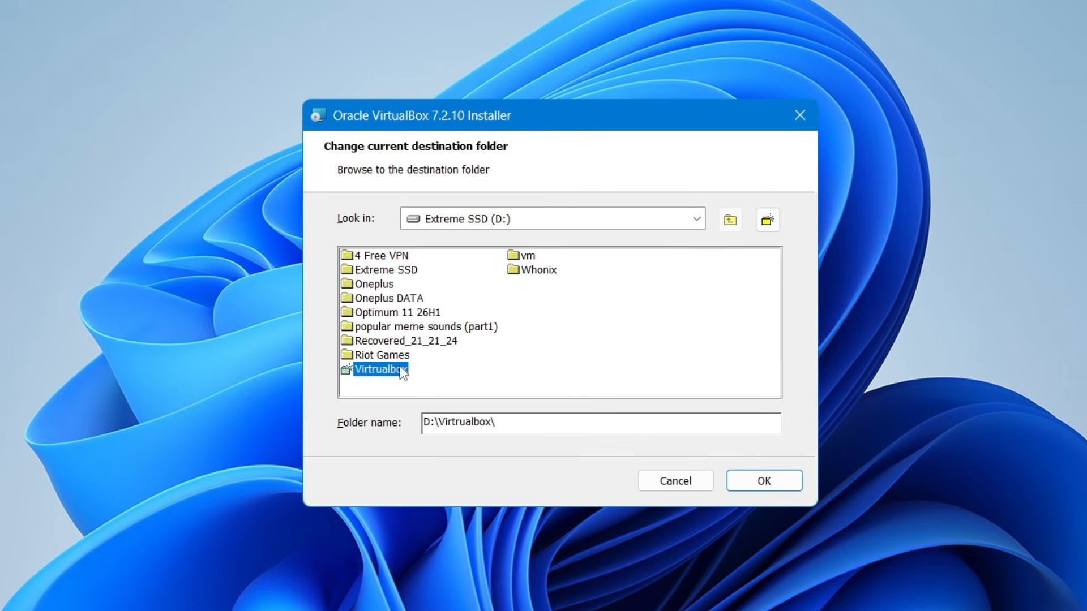
click(756, 482)
- Confirm the destination folder and continue past the network disconnection and missing dependencies pages, keeping all startup options enabled
click(694, 484)
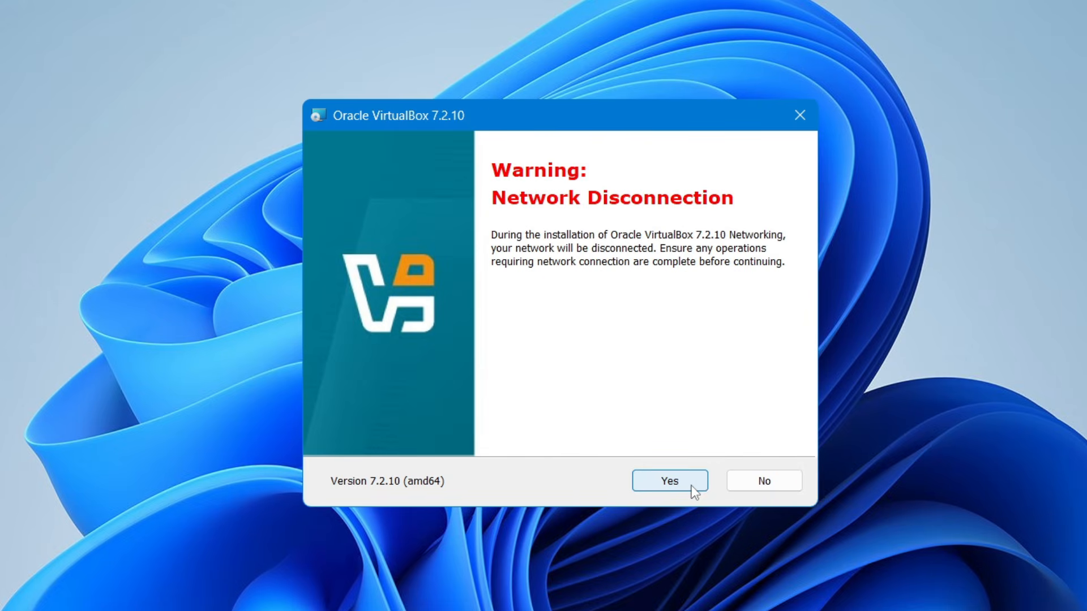
click(681, 490)
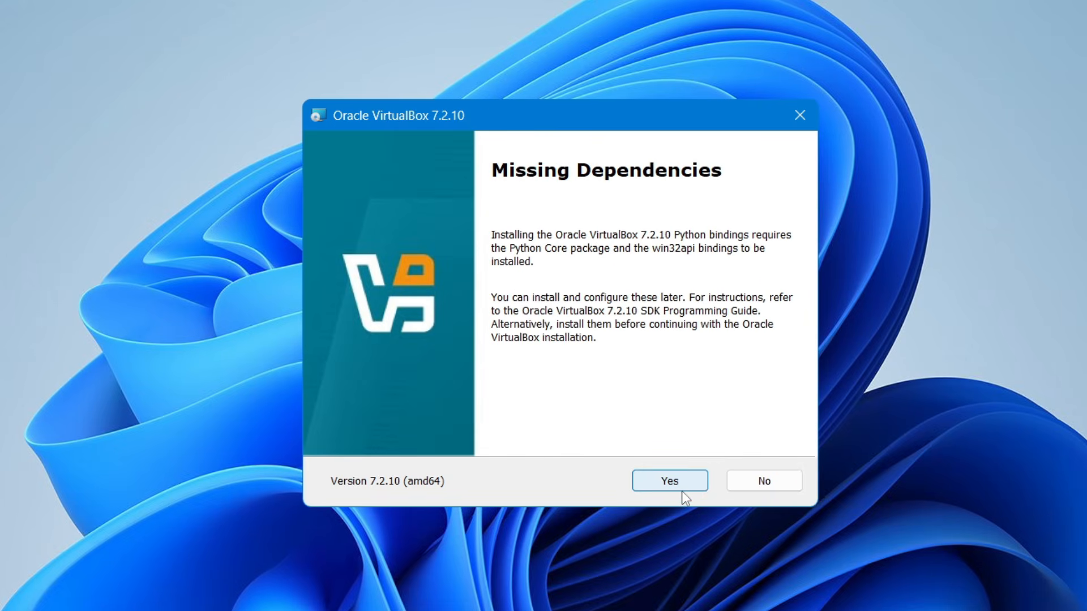
click(681, 488)
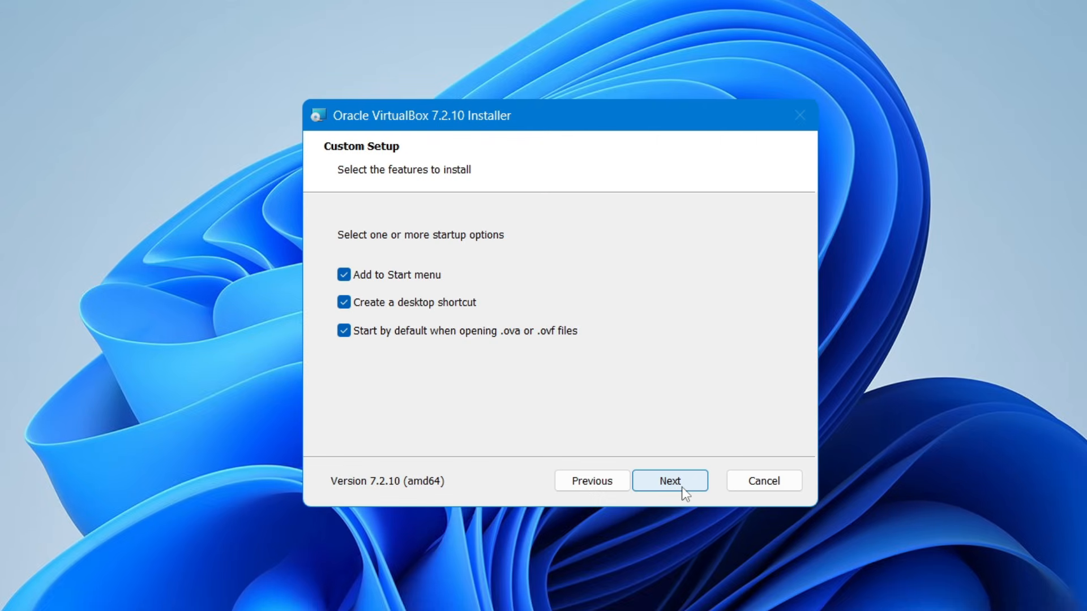
click(681, 487)
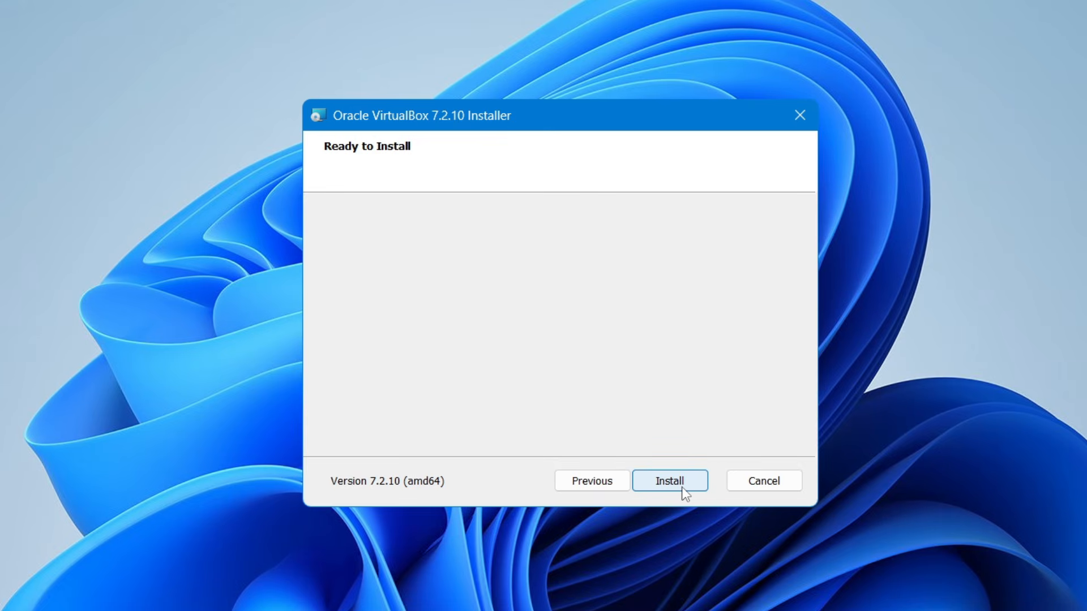
- Install VirtualBox 7.2.10 and finish the installer with the option to start the program enabled
click(681, 487)
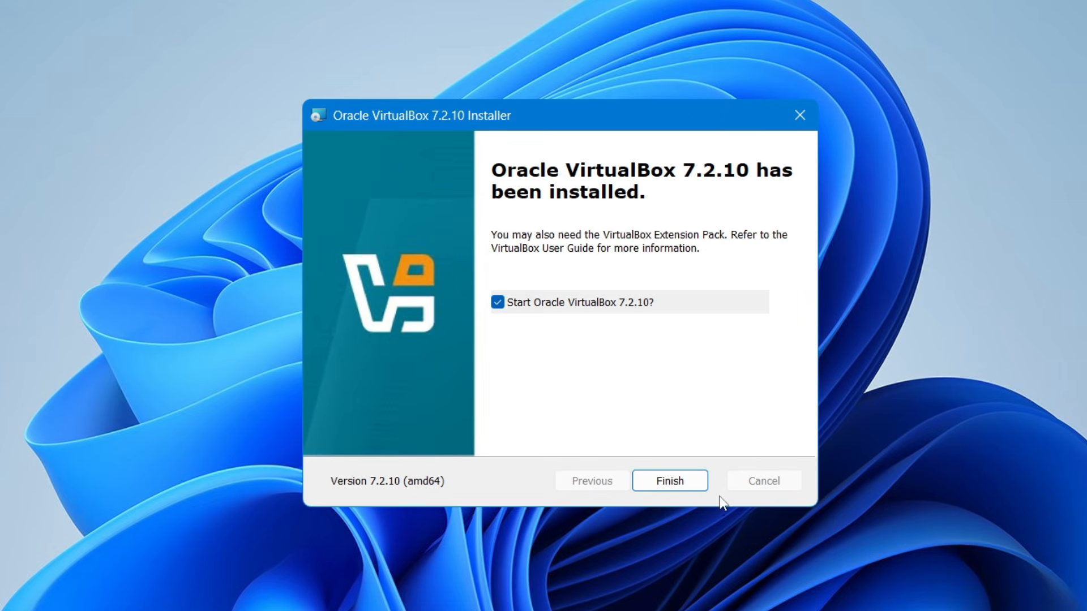
click(670, 481)
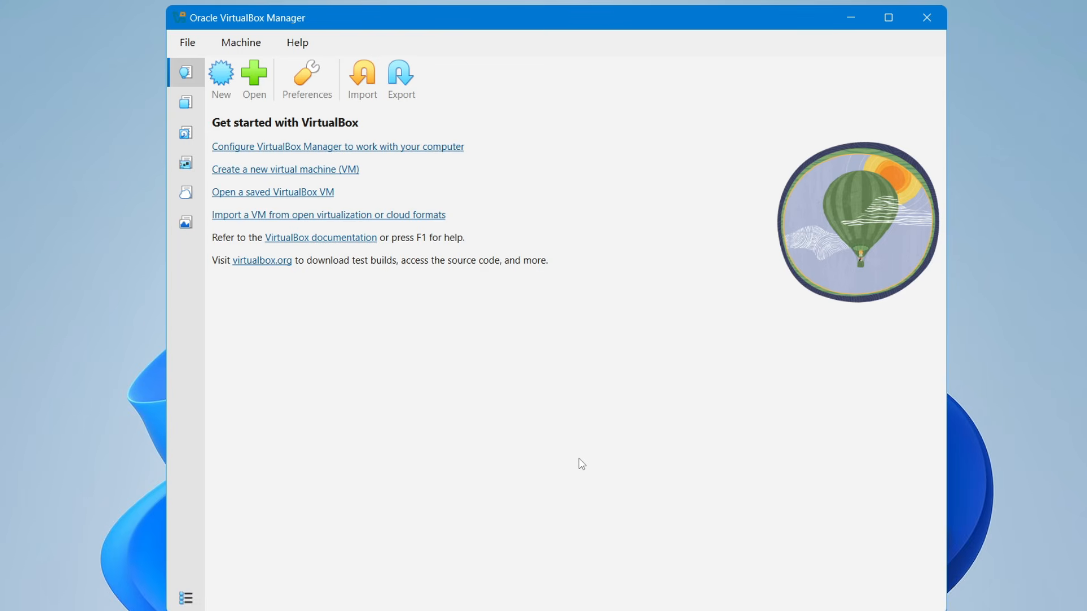
drag(598, 25, 619, 15)
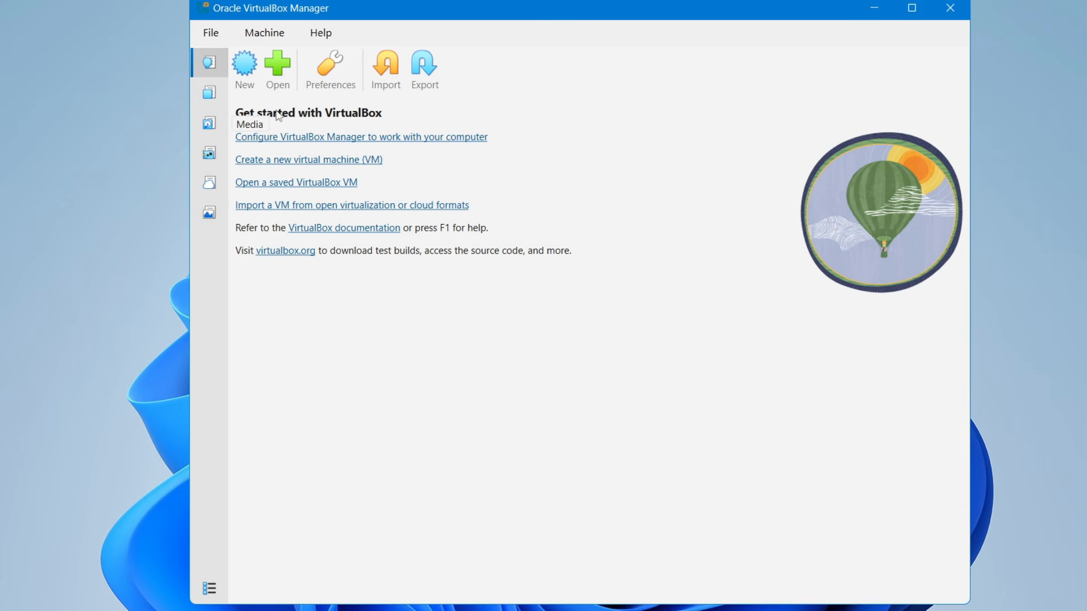
- Install the Oracle VirtualBox Extension Pack 7.2.10 from its file in the Documents folder, agreeing to its license
mouse_move(562, 597)
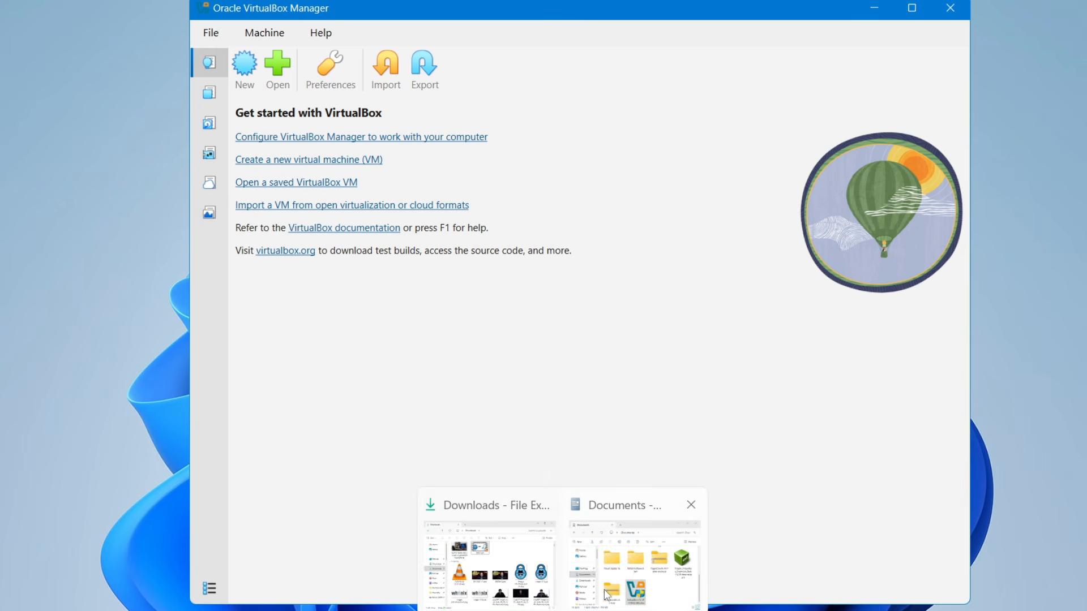
click(618, 566)
scroll(753, 269, down, 3)
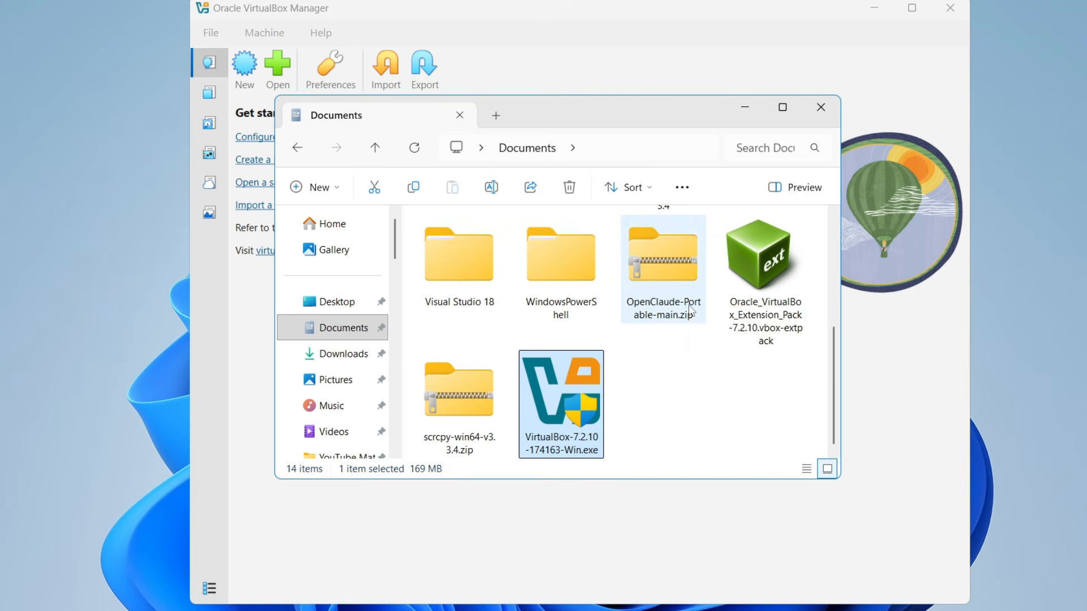
click(752, 267)
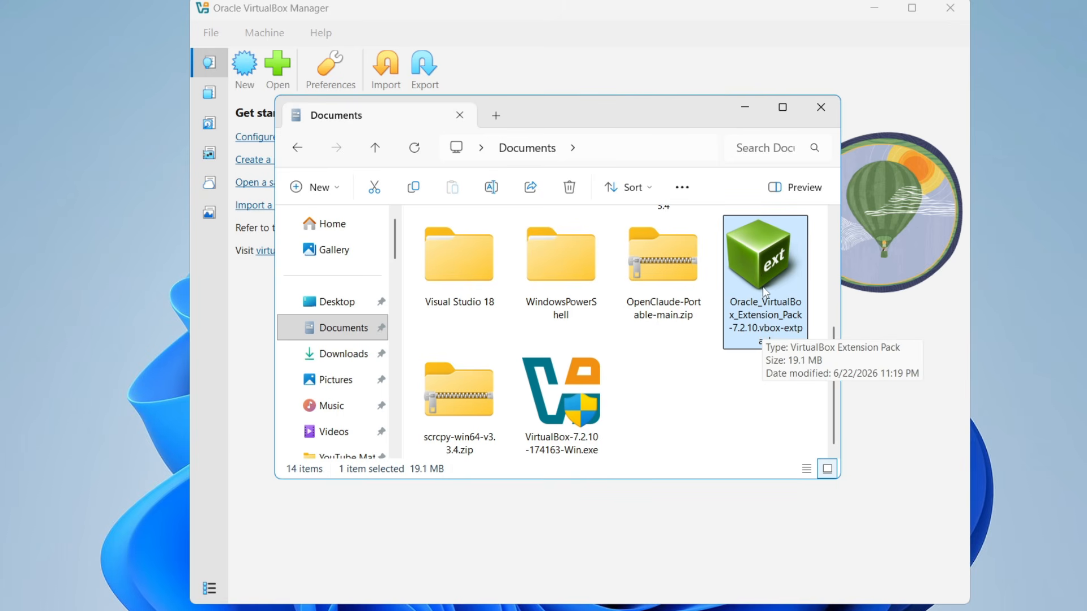
double_click(762, 271)
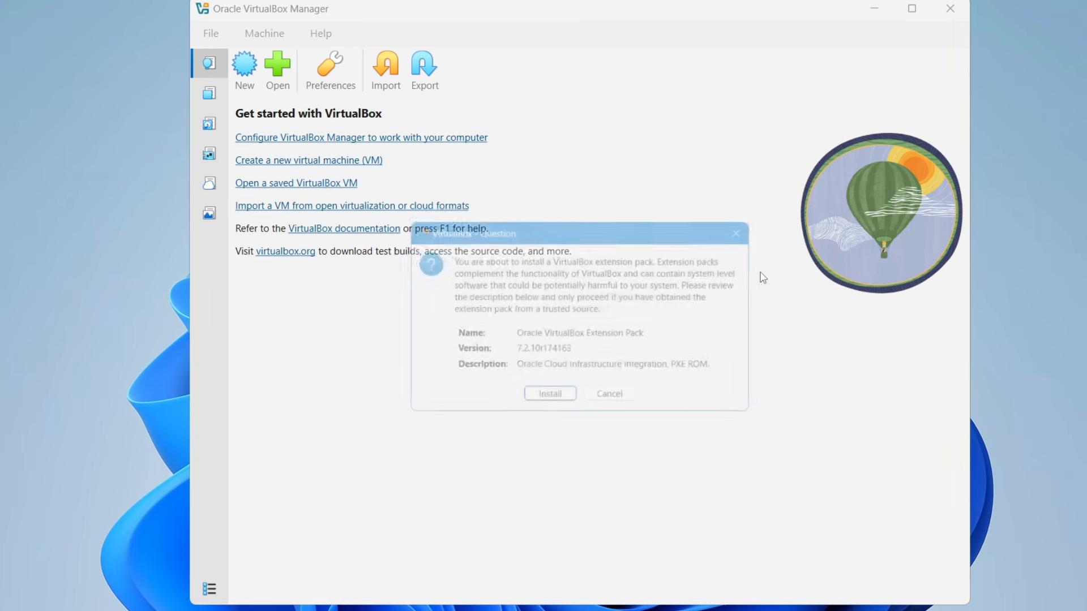
click(555, 405)
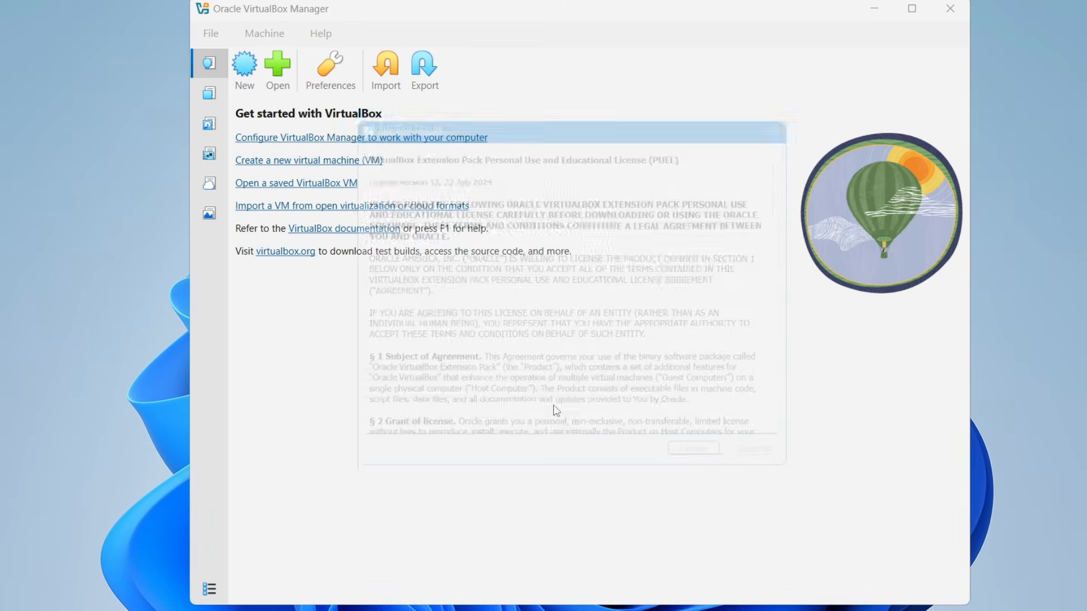
scroll(650, 436, down, 20)
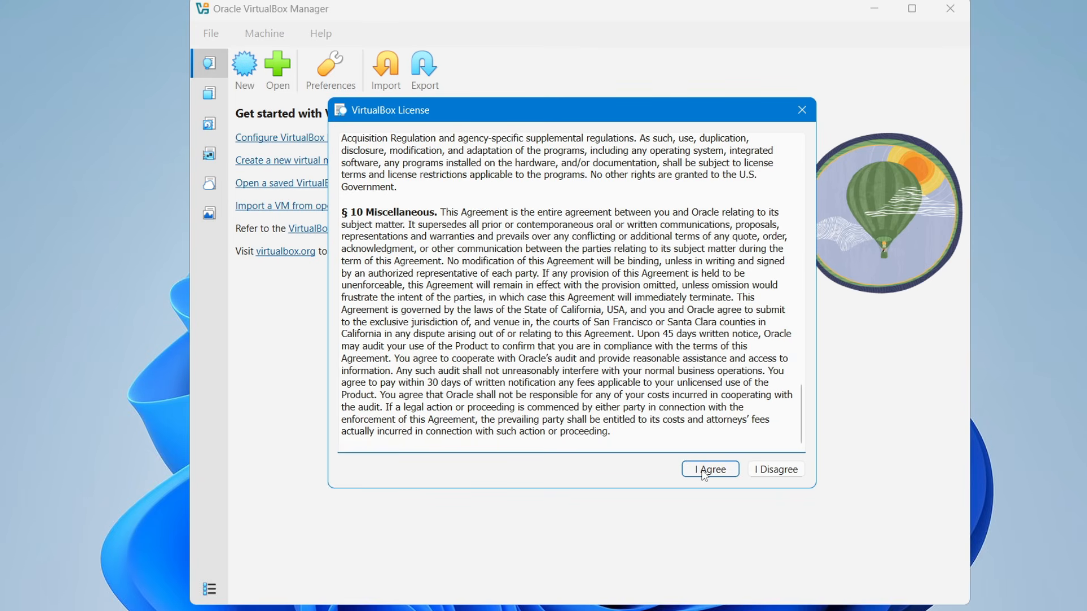
click(704, 471)
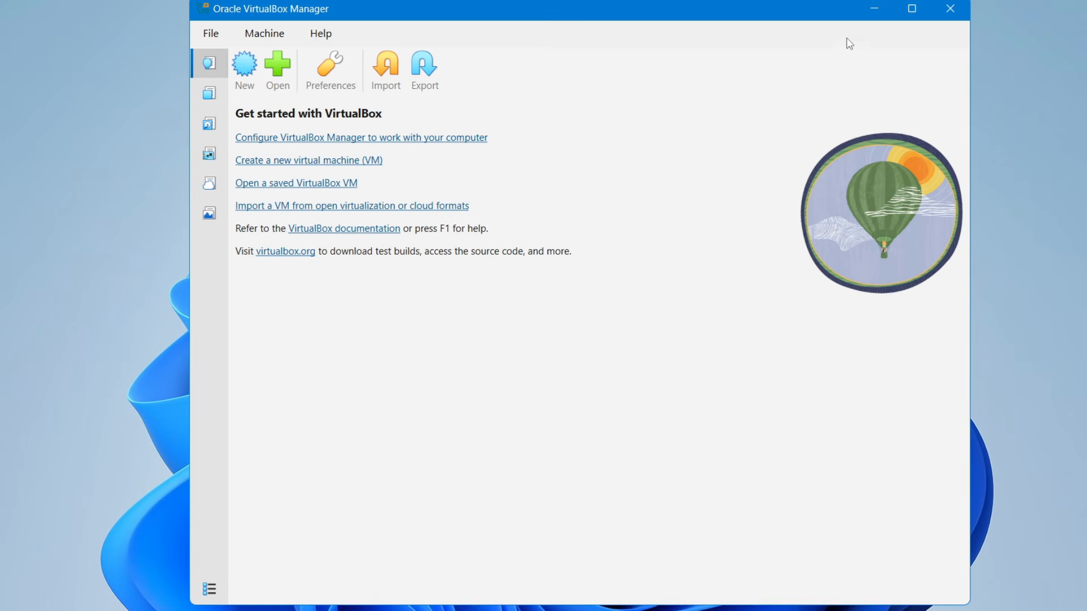
- Clear the Documents folder window off the desktop and minimize VirtualBox Manager
click(872, 10)
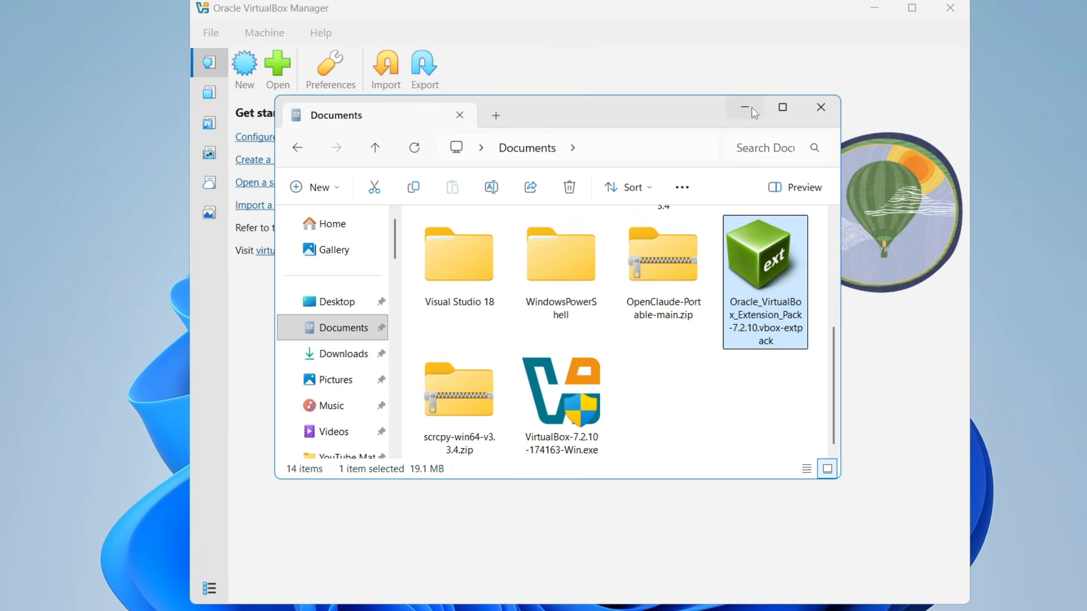
click(821, 107)
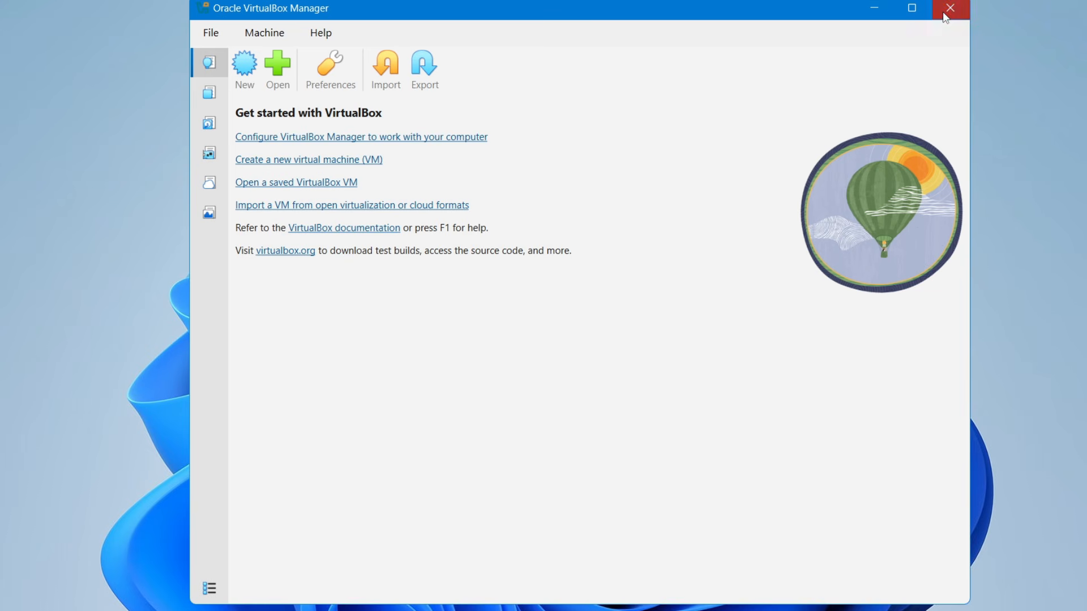
click(874, 8)
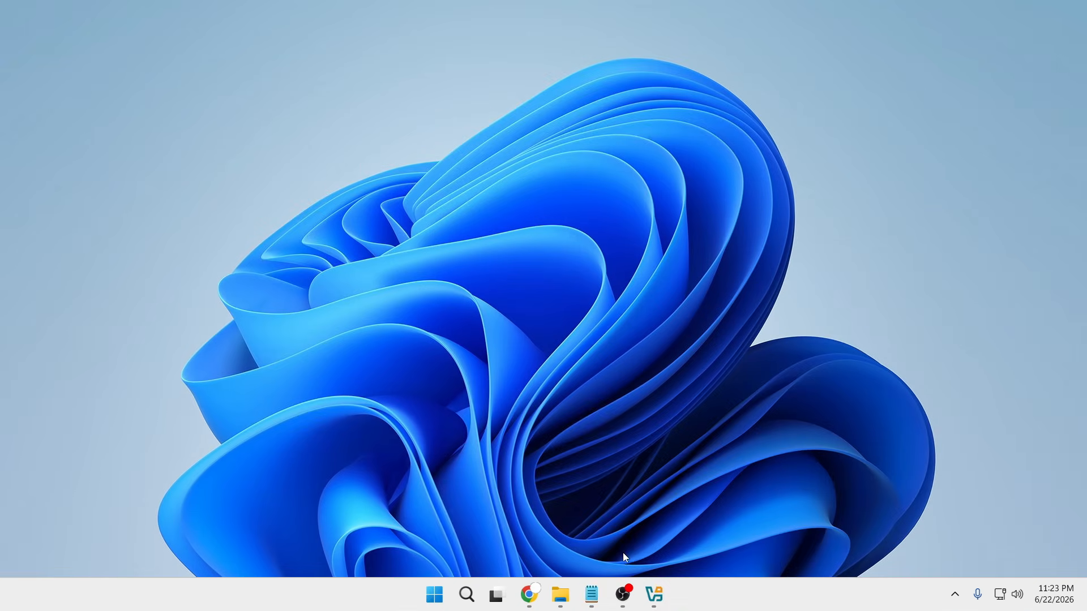
- Switch to Chrome, search for "kali linux" in a new tab and open the download page on kali.org
mouse_move(529, 594)
click(583, 486)
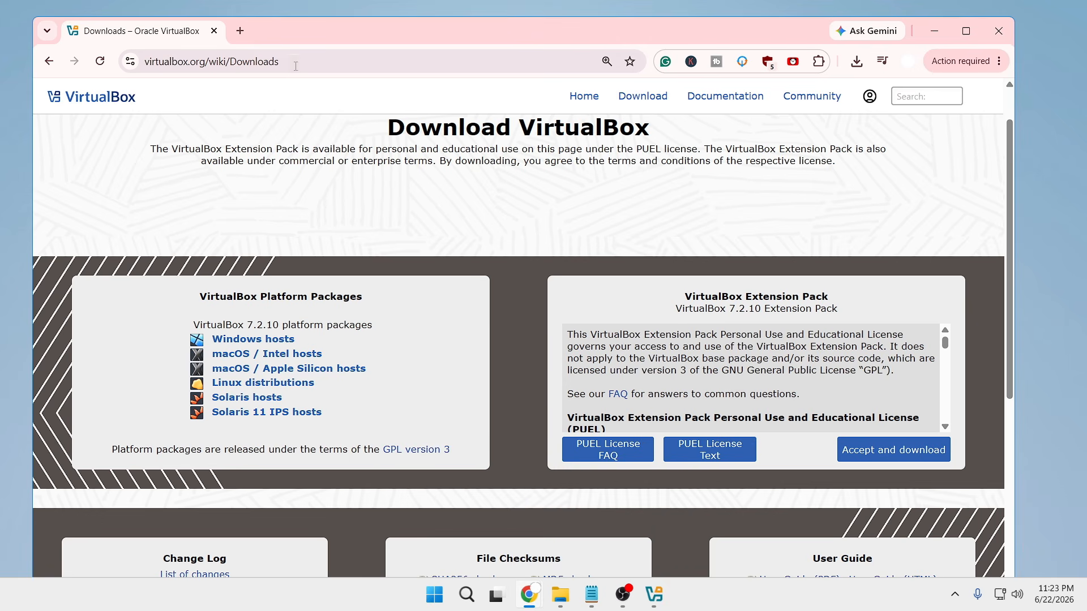
click(240, 30)
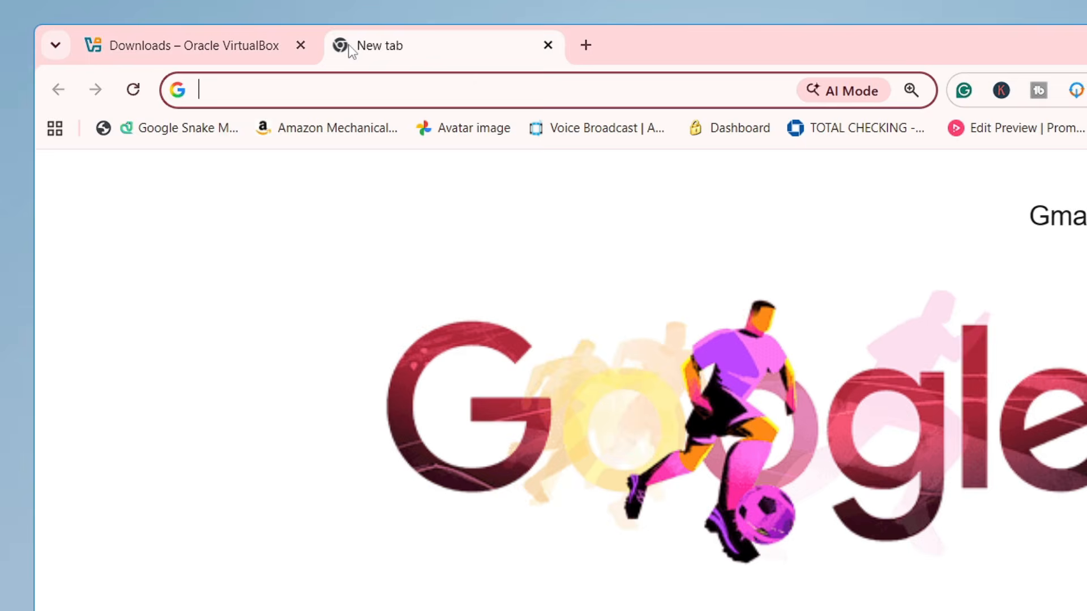
text(kali linux)
key(Return)
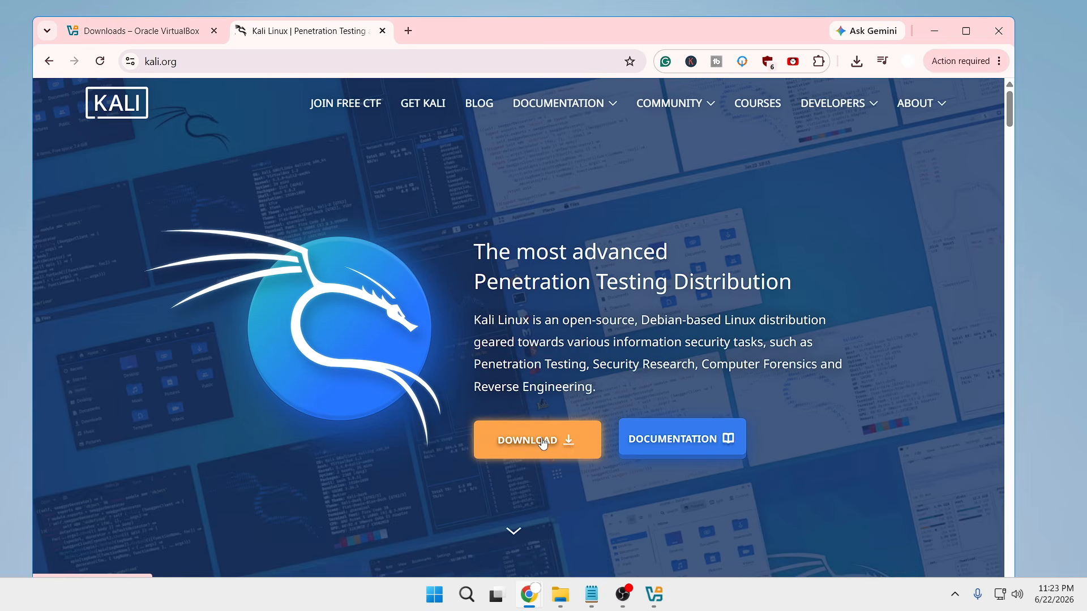
click(542, 440)
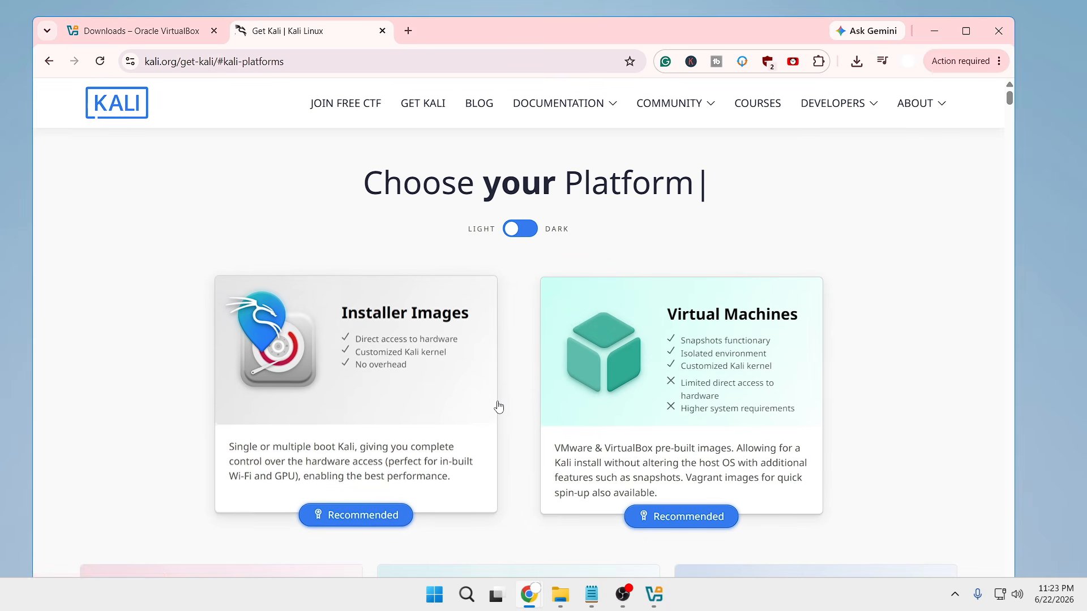
- Download the recommended pre-built VirtualBox image from the Virtual Machines section of the Get Kali page
scroll(521, 408, down, 1)
scroll(679, 305, up, 1)
scroll(701, 287, down, 1)
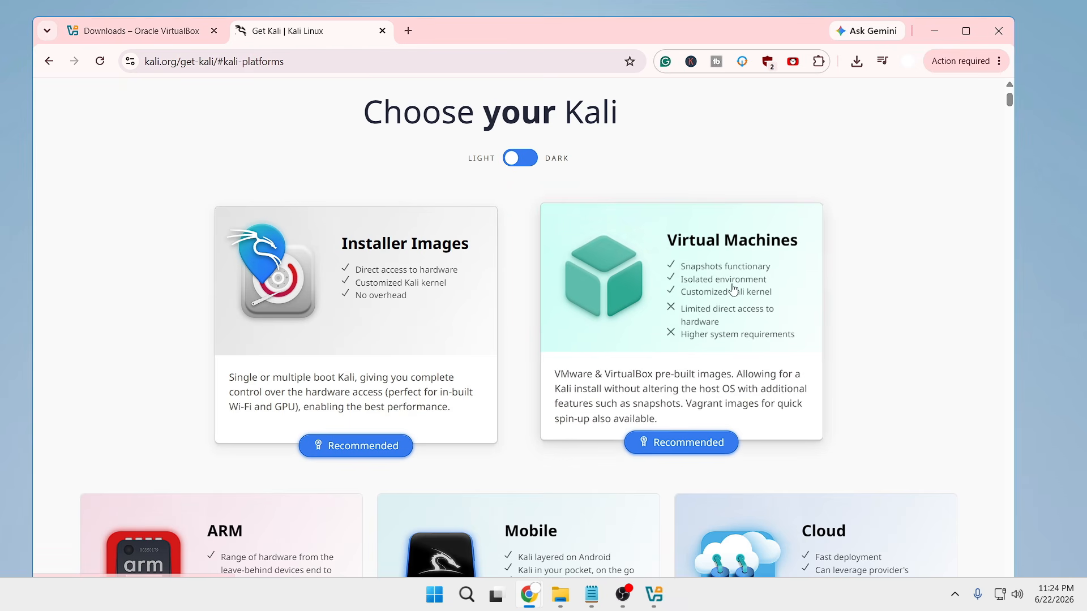
click(679, 445)
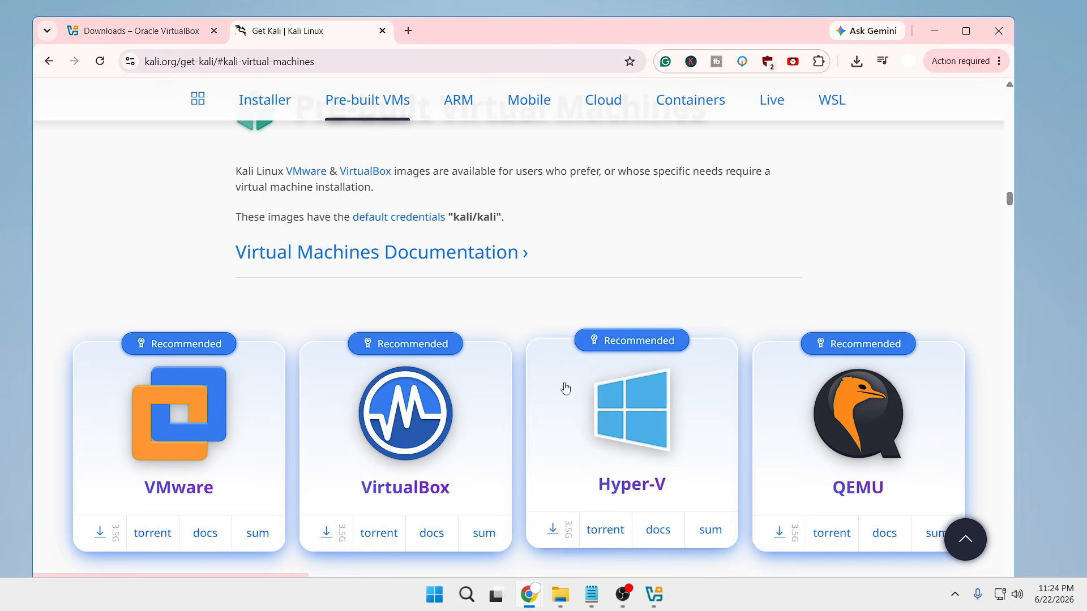
scroll(564, 387, down, 2)
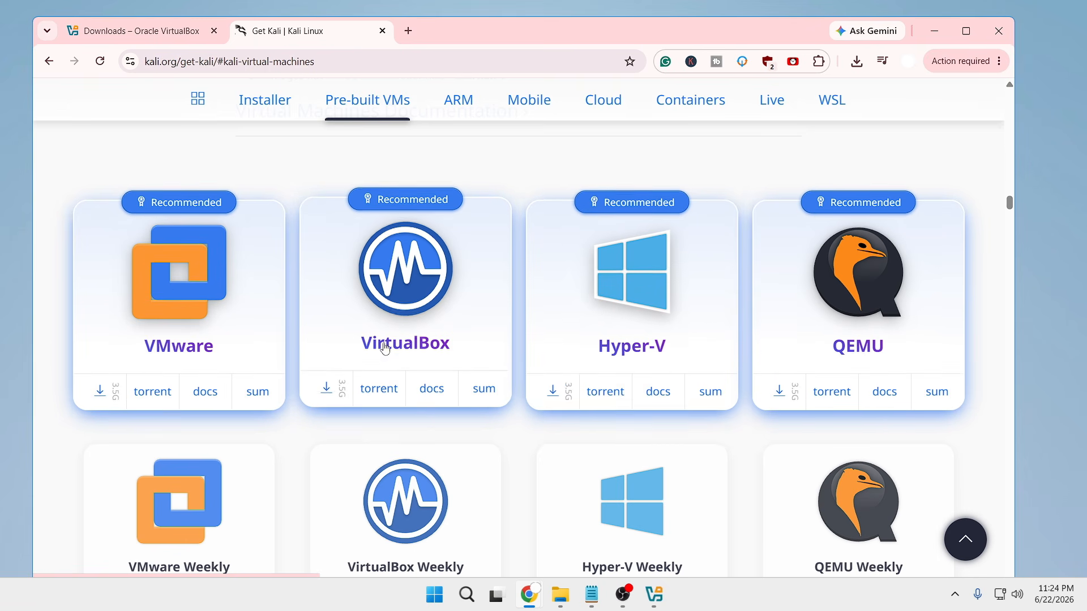
click(326, 392)
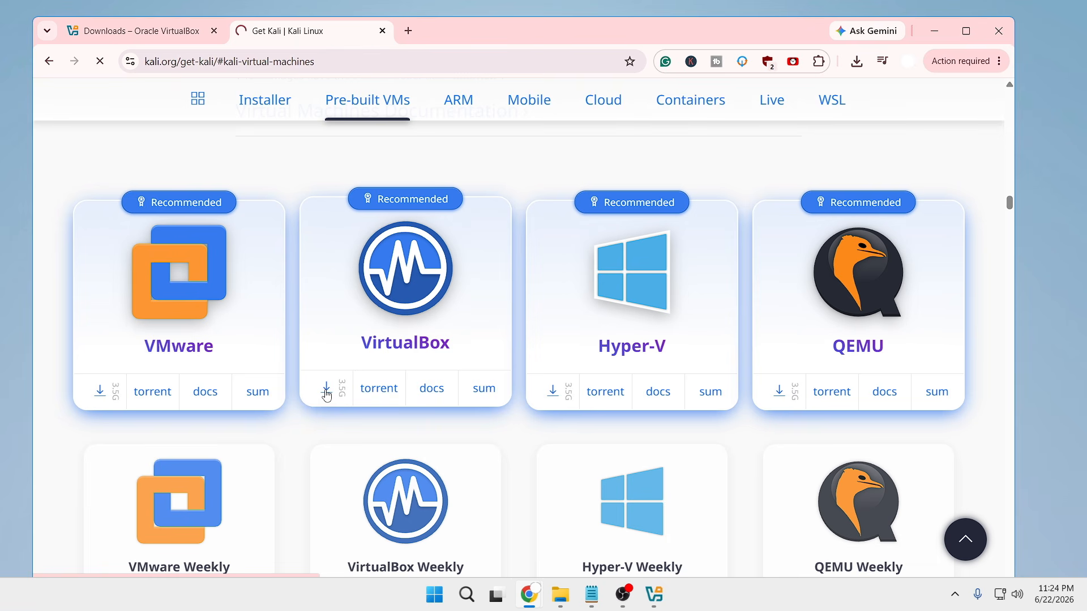
- Locate the downloaded kali-linux-2026.1-virtualbox-amd64.7z in its folder and extract it to the suggested destination, showing the extracted files when complete
click(856, 63)
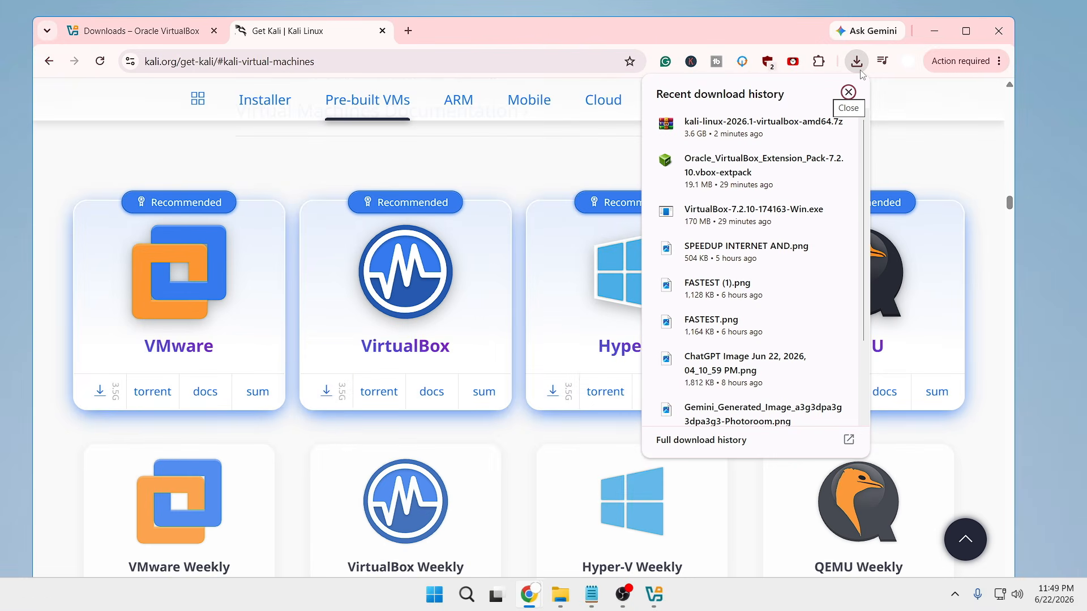
mouse_move(847, 117)
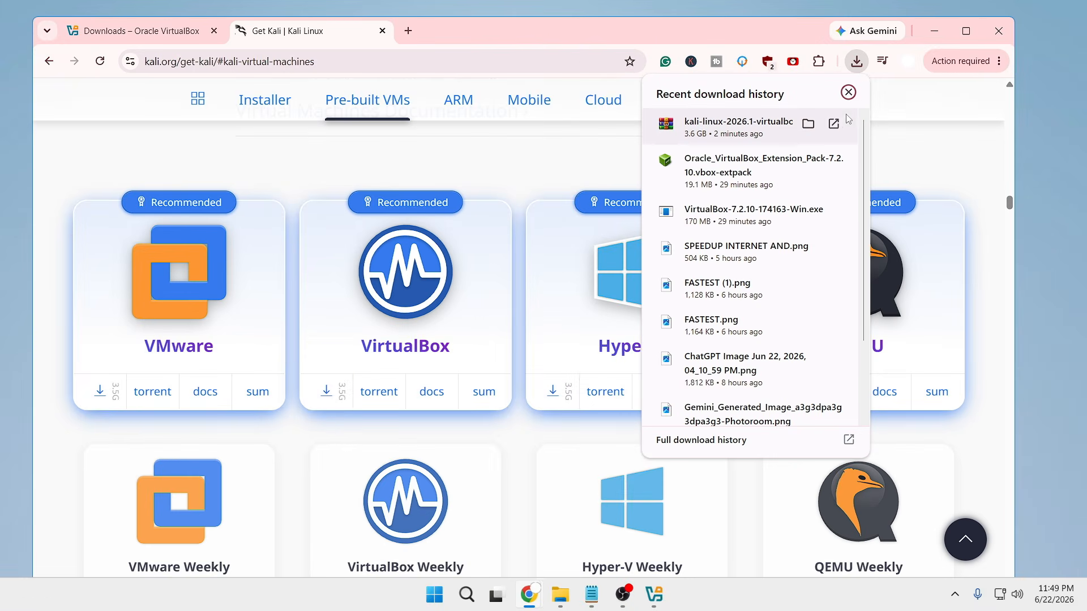
click(809, 128)
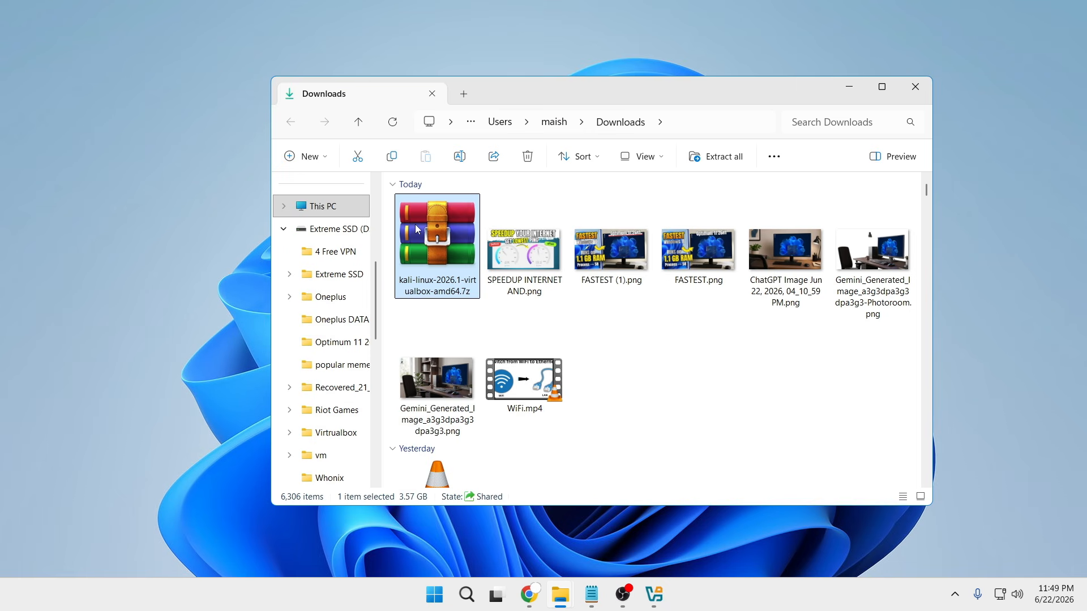
right_click(417, 226)
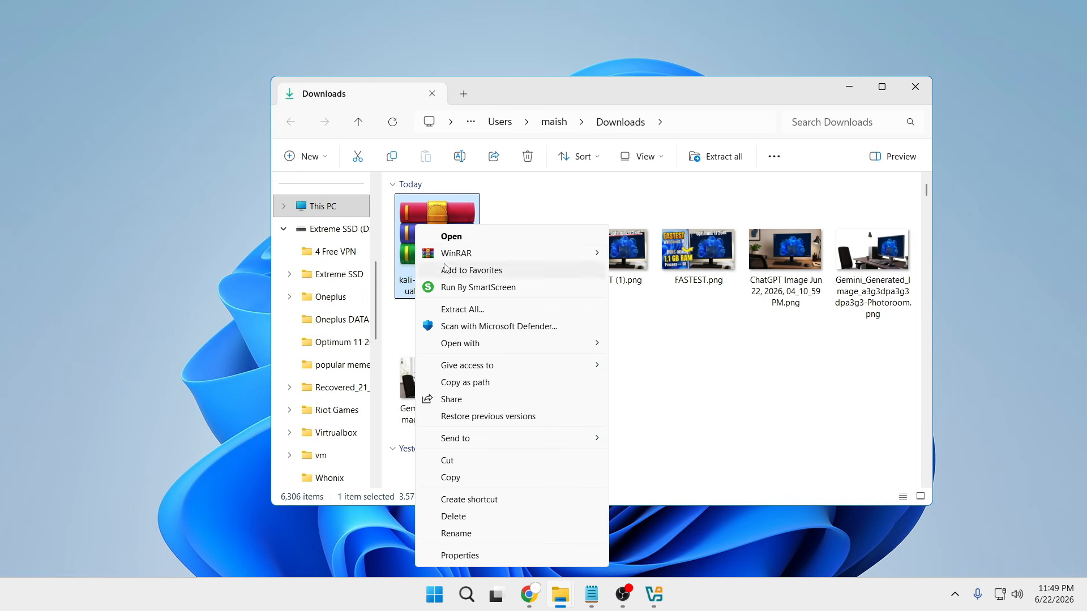
click(464, 310)
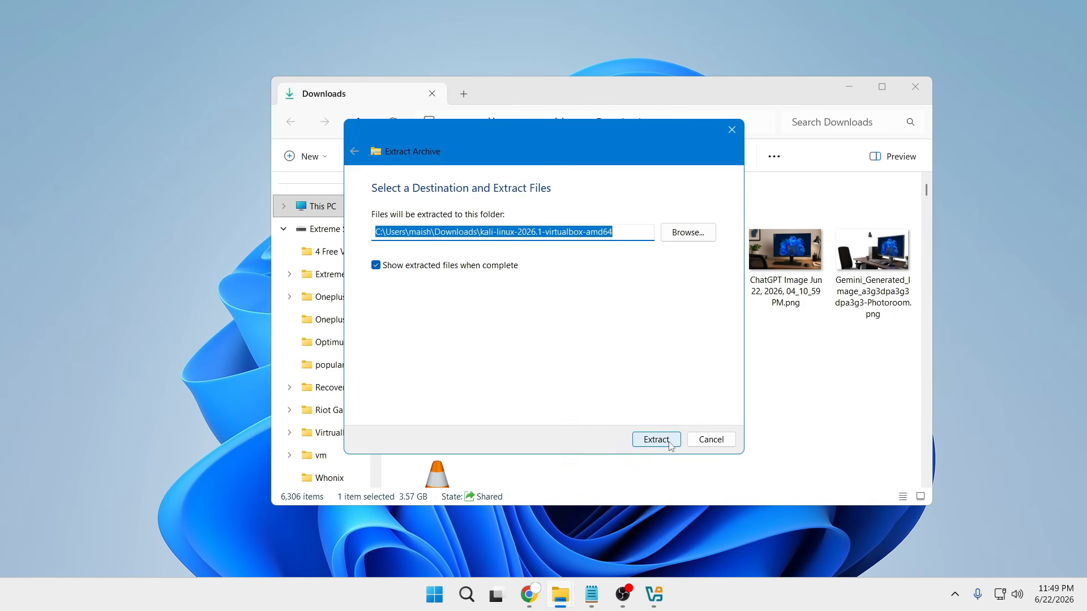
click(656, 440)
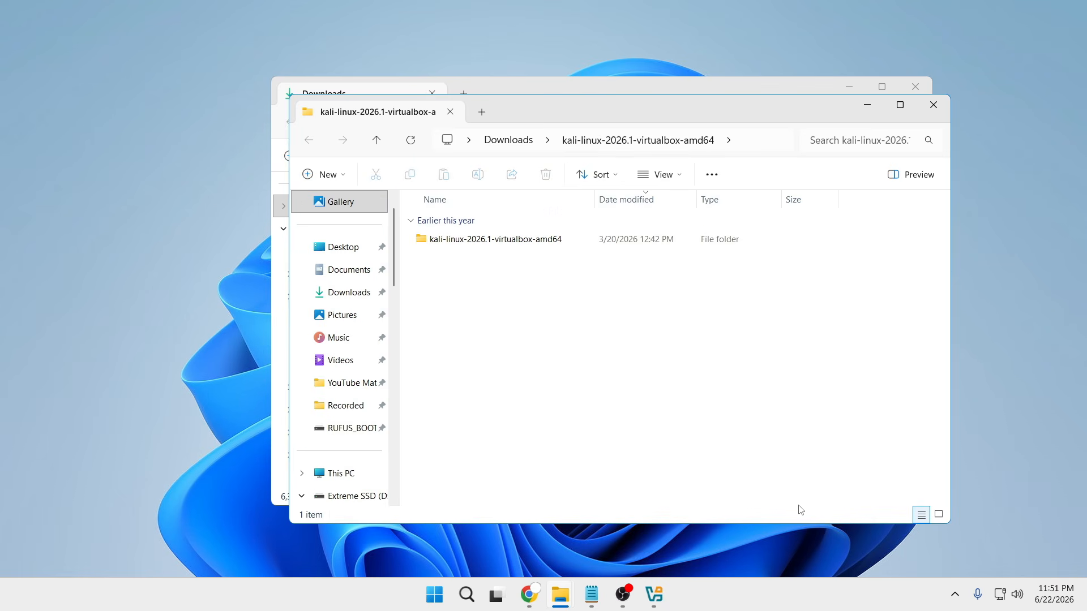
- Check the contents of the extracted kali-linux-2026.1-virtualbox-amd64 folder and minimize both folder windows
click(544, 248)
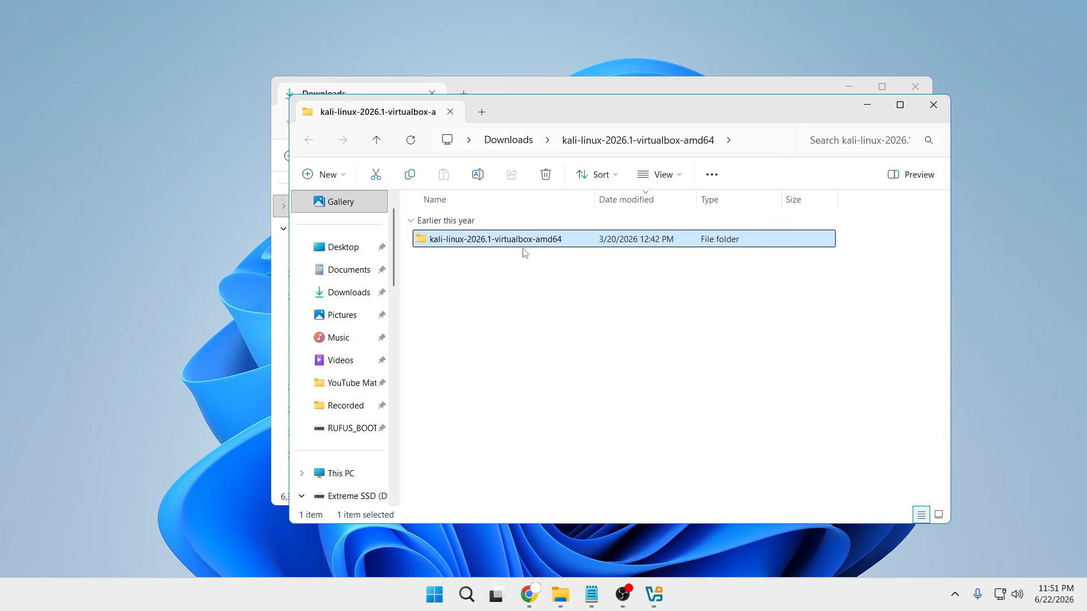
double_click(527, 247)
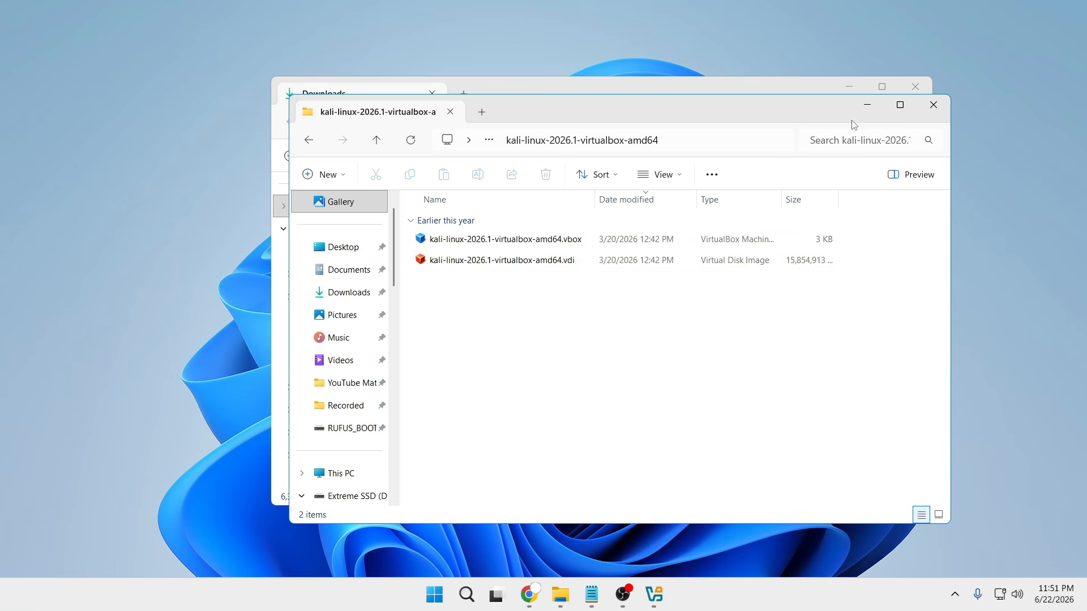
click(870, 107)
click(849, 87)
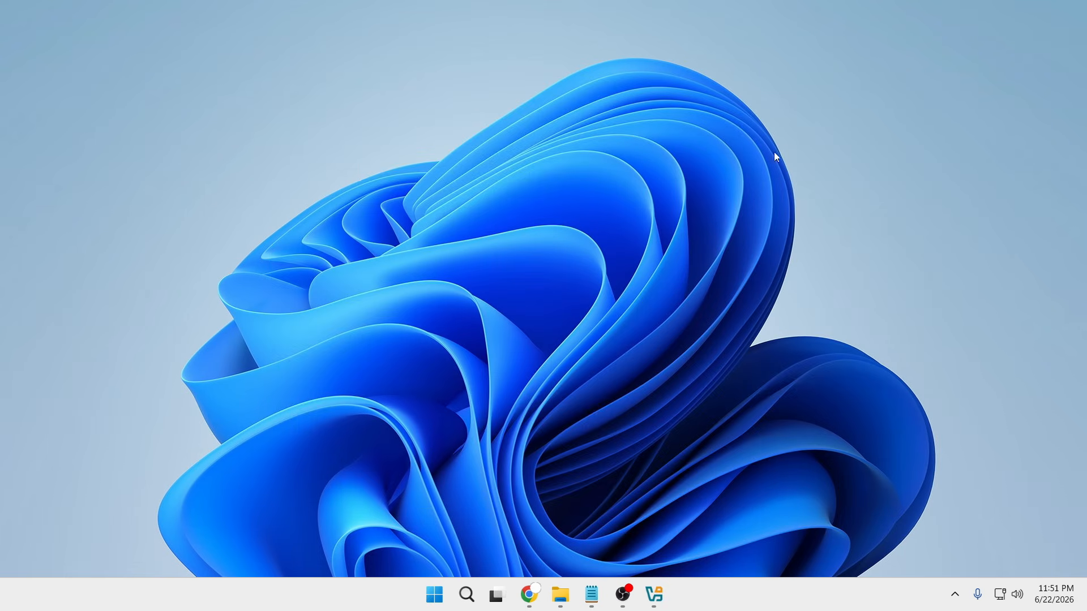
- Switch to VirtualBox and open kali-linux-2026.1-virtualbox-amd64.vbox from the extracted Kali folder in Downloads
click(656, 592)
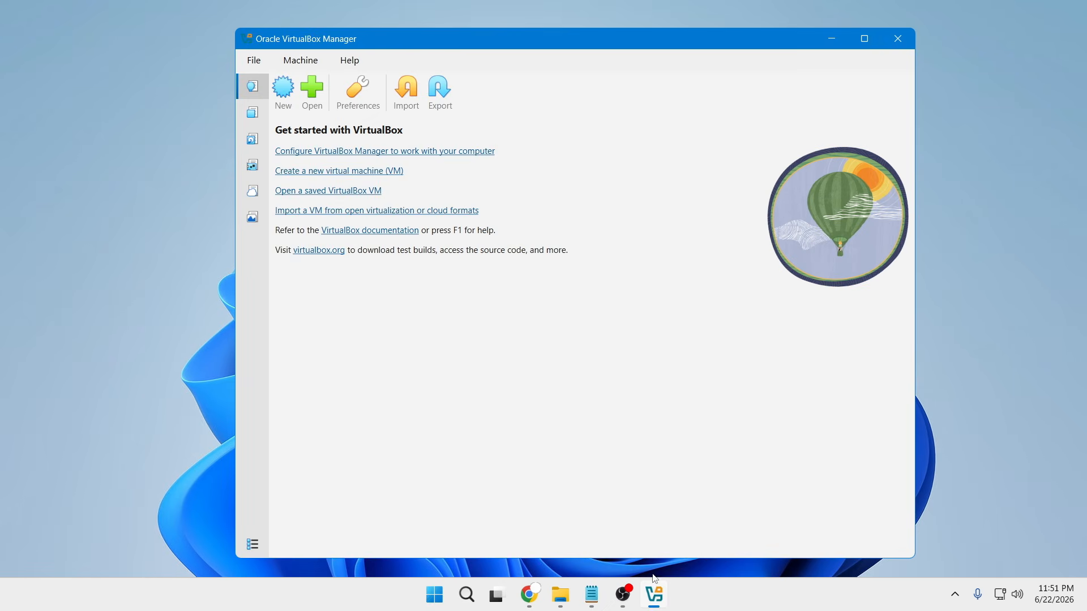
drag(563, 40, 563, 42)
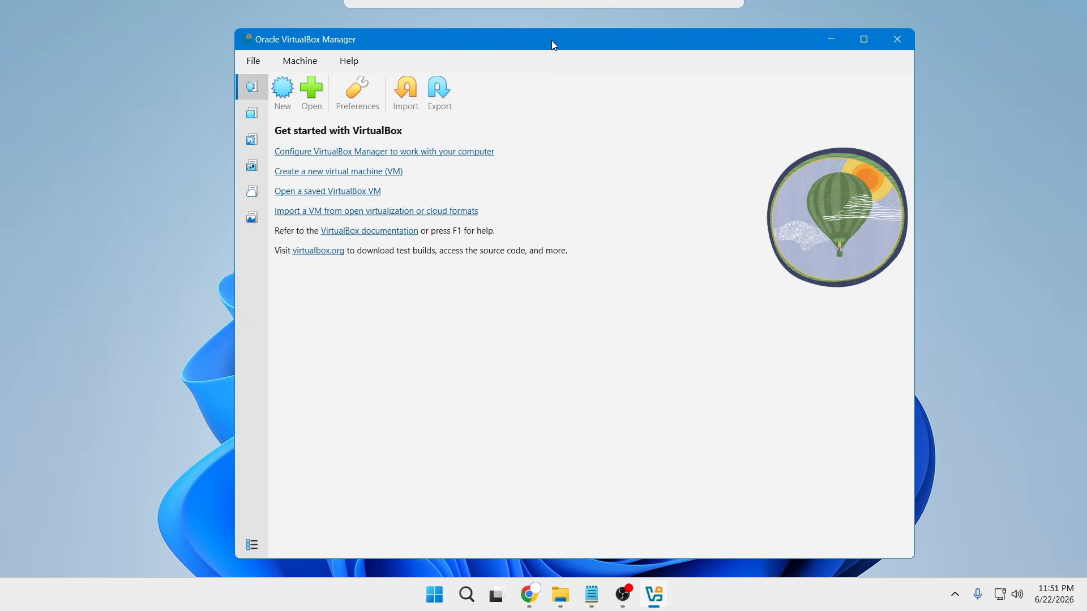
click(315, 95)
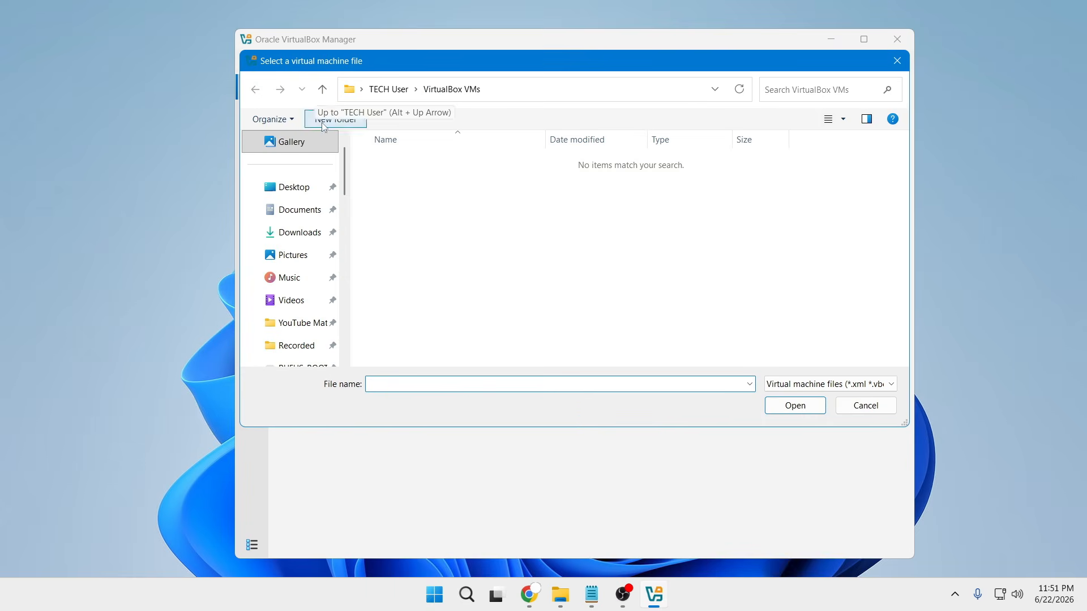
click(307, 236)
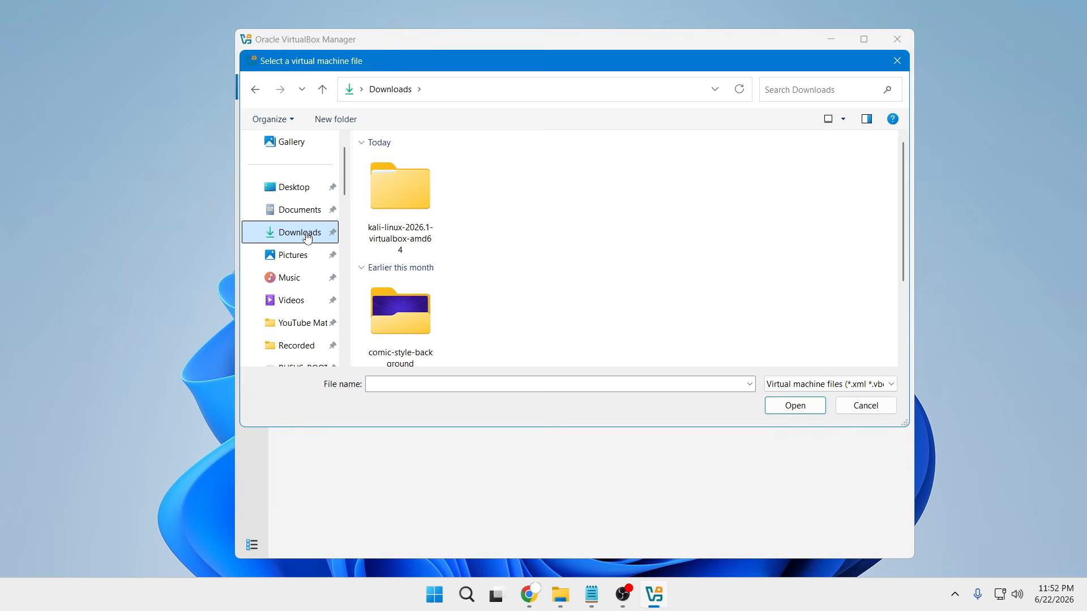
click(389, 203)
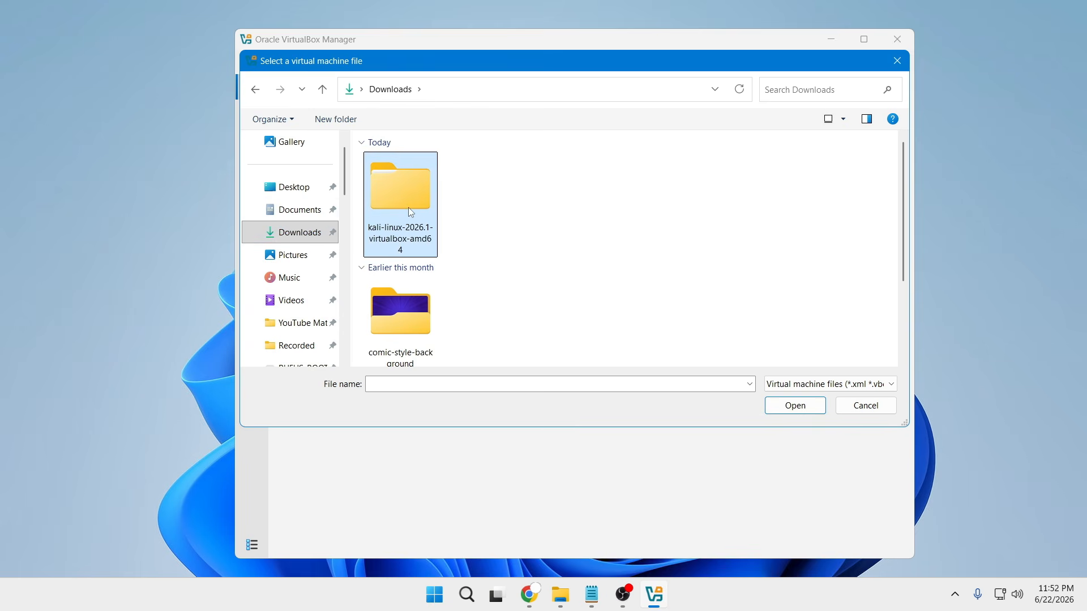
double_click(411, 212)
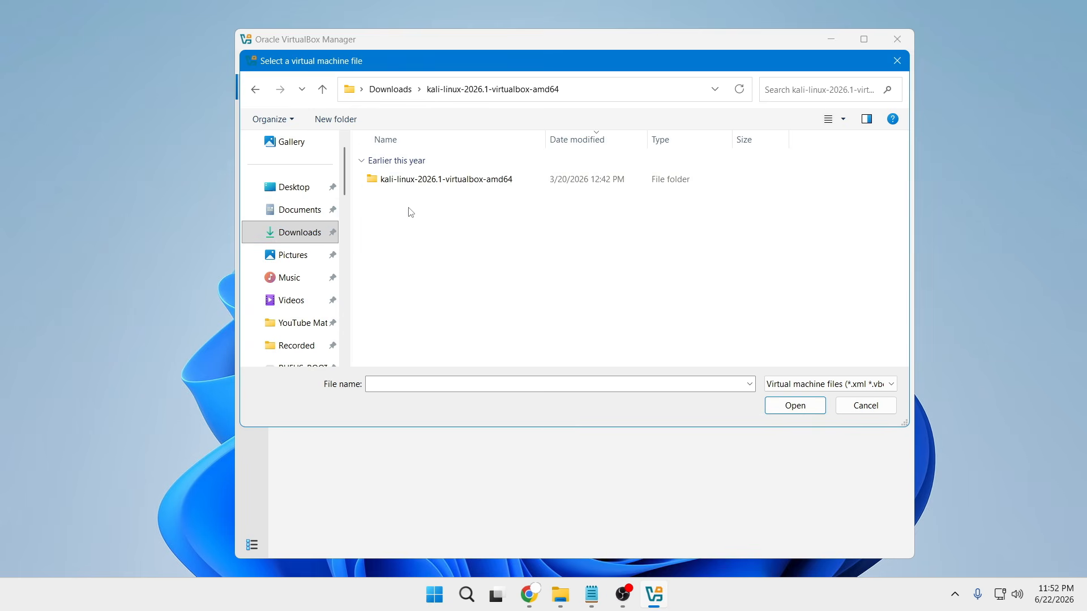
click(425, 180)
double_click(431, 180)
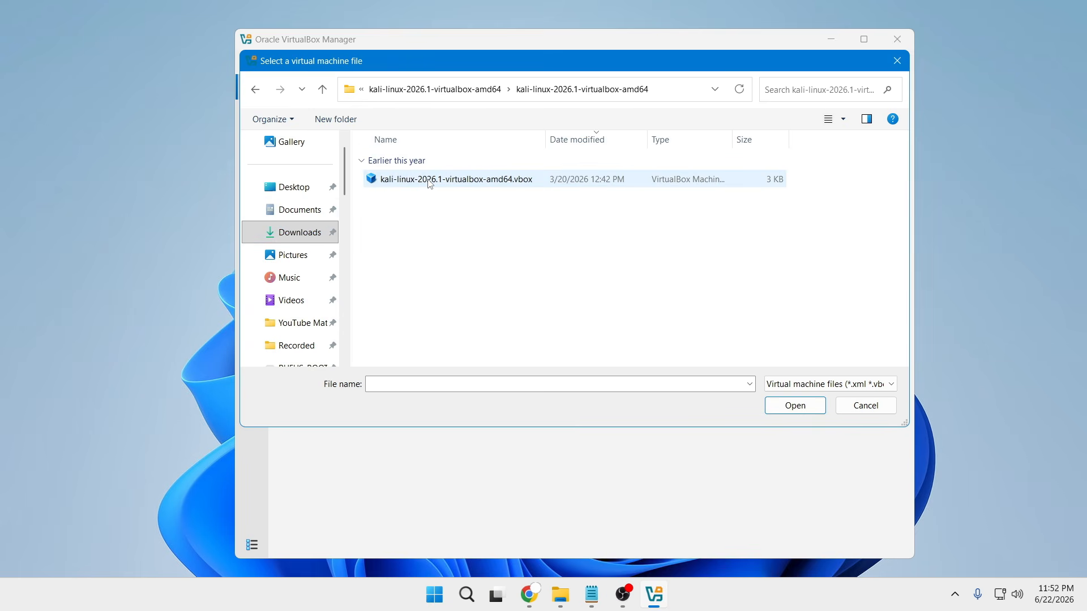
click(429, 180)
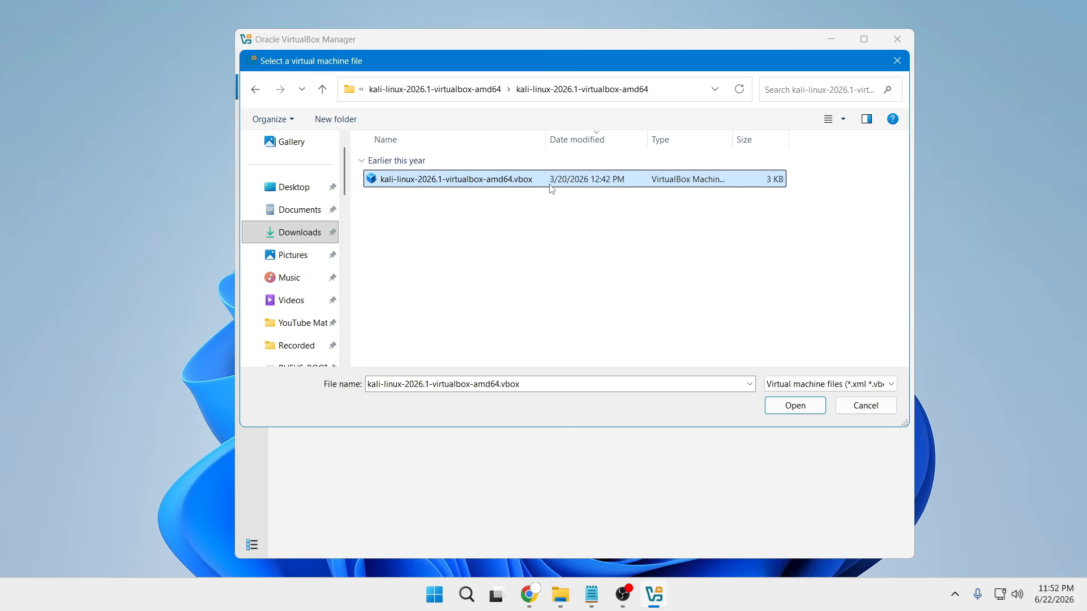
click(780, 409)
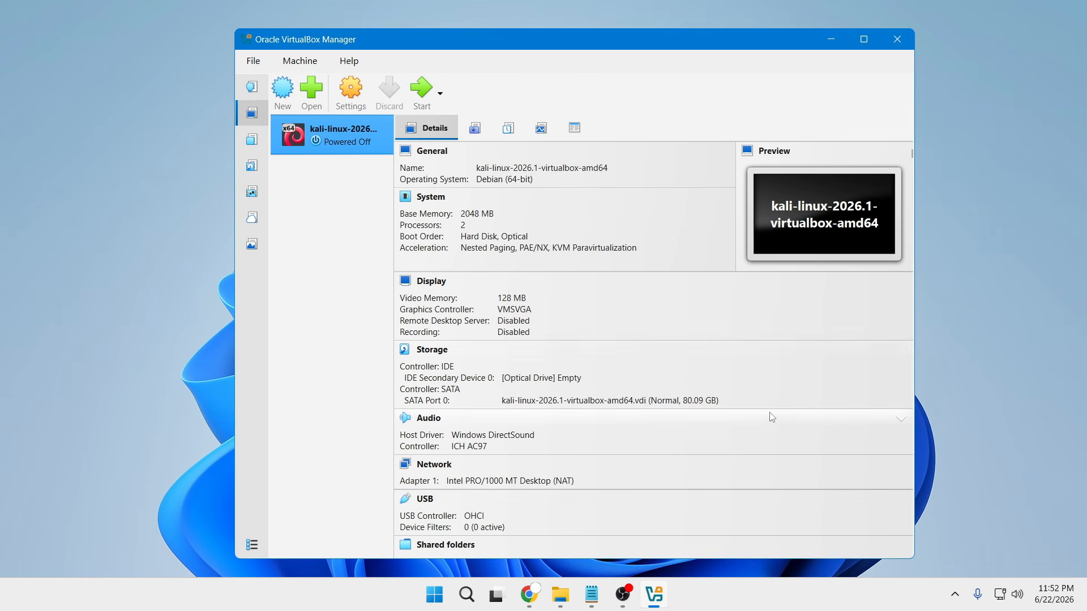
- Examine the Kali machine's details, including the default login information in its description
scroll(479, 274, down, 2)
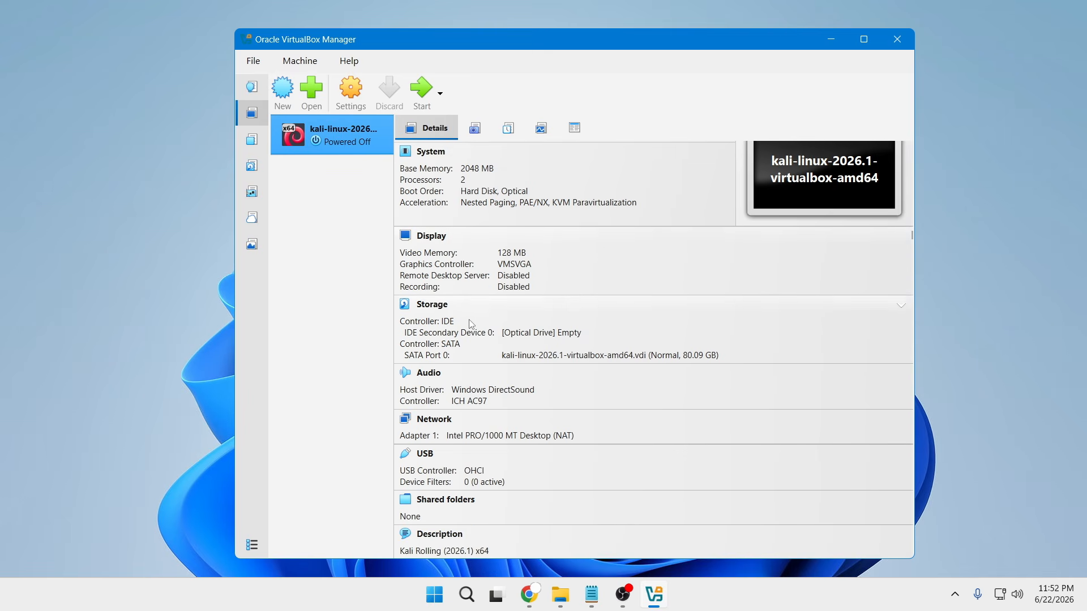
scroll(472, 328, down, 6)
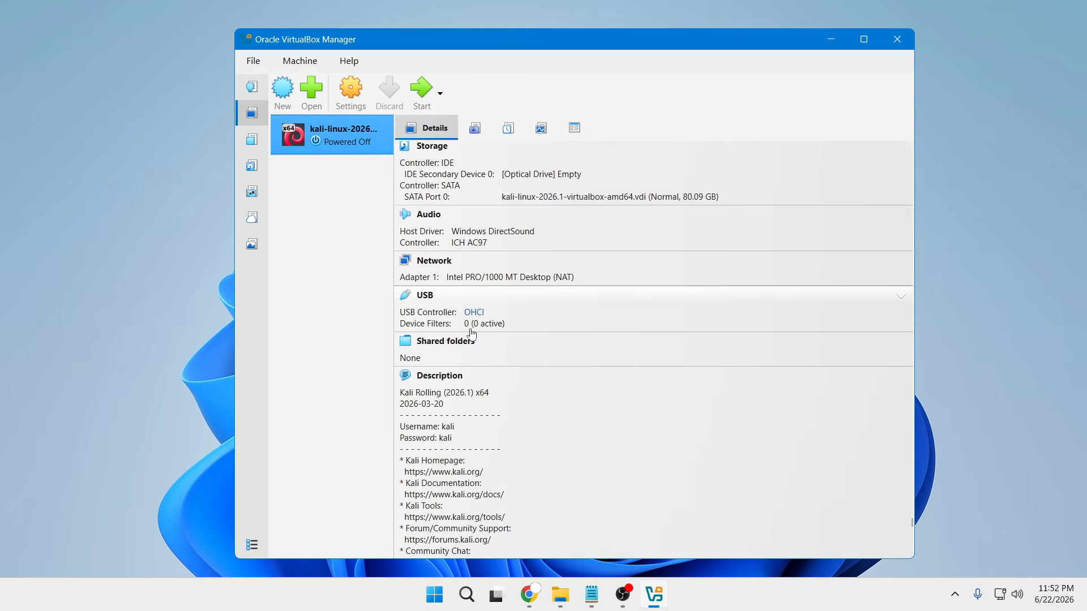
scroll(472, 334, down, 1)
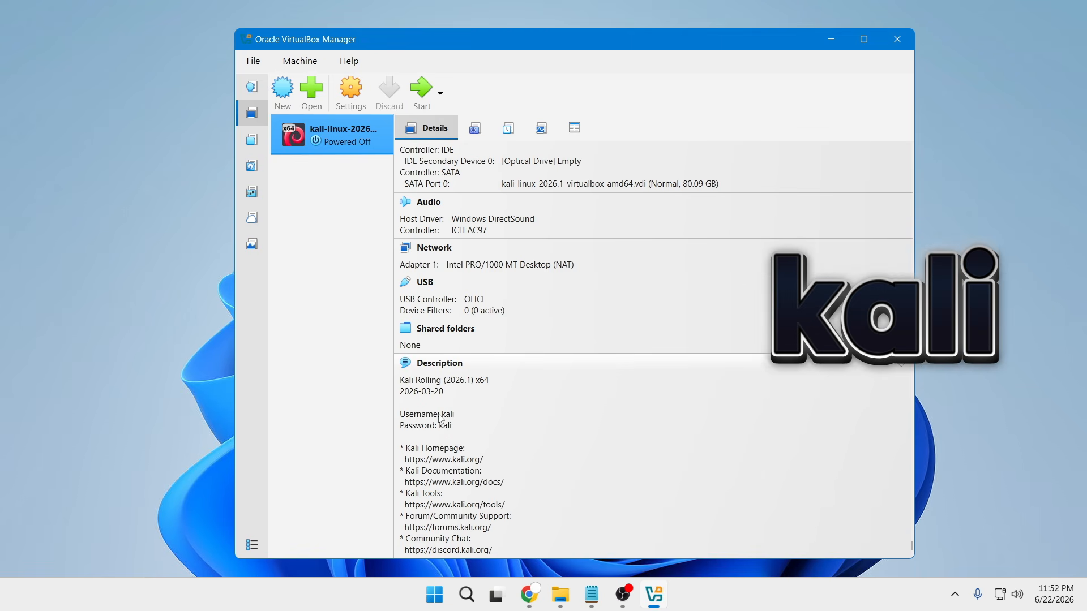
scroll(436, 418, up, 5)
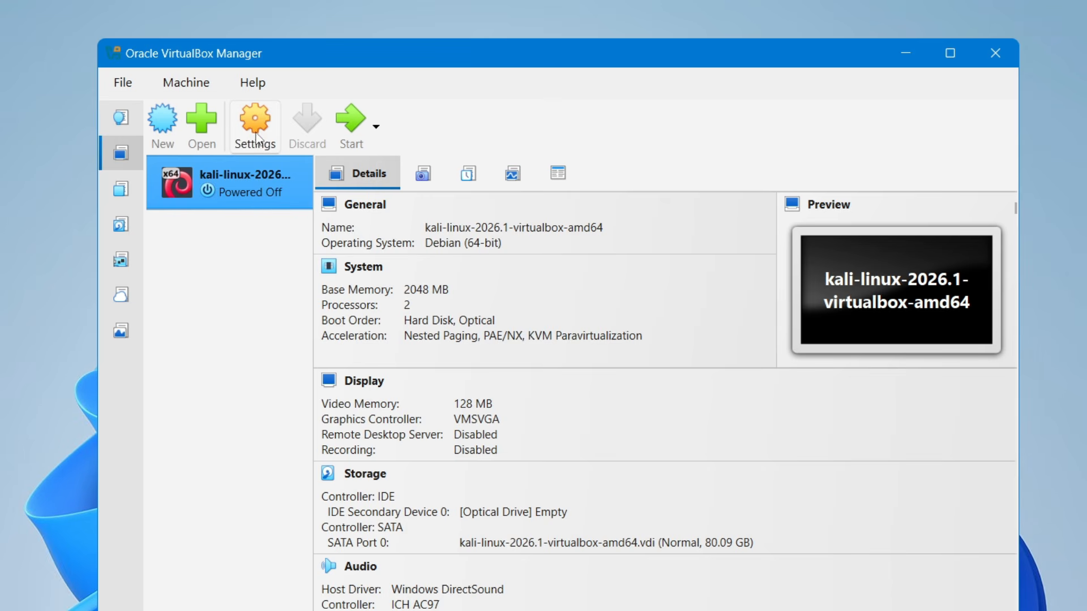
- Open the Kali machine's settings and choose Bidirectional for the shared clipboard in the General features
click(258, 129)
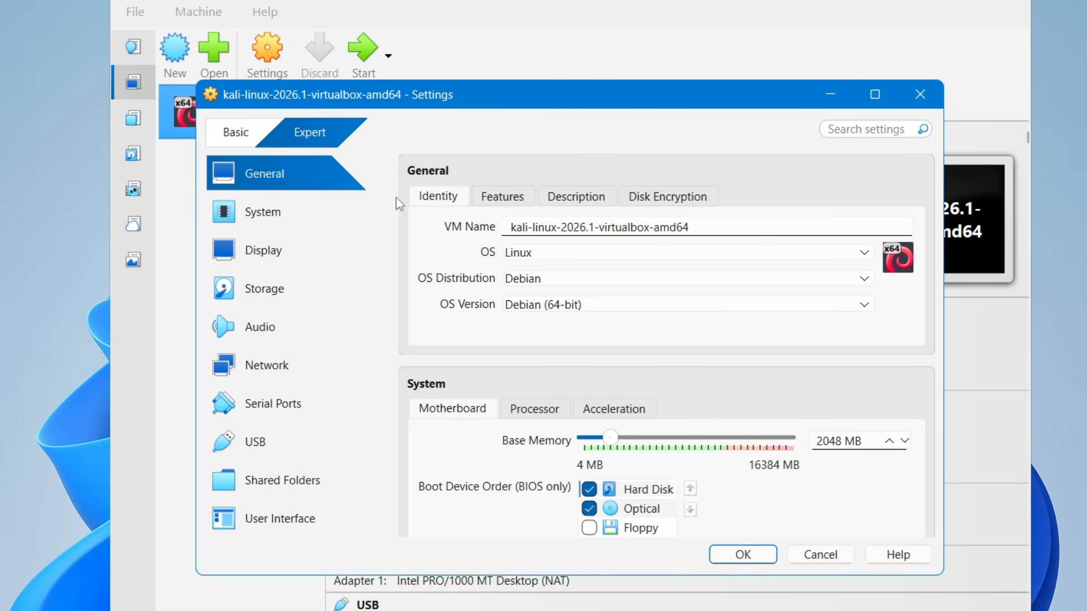
click(502, 204)
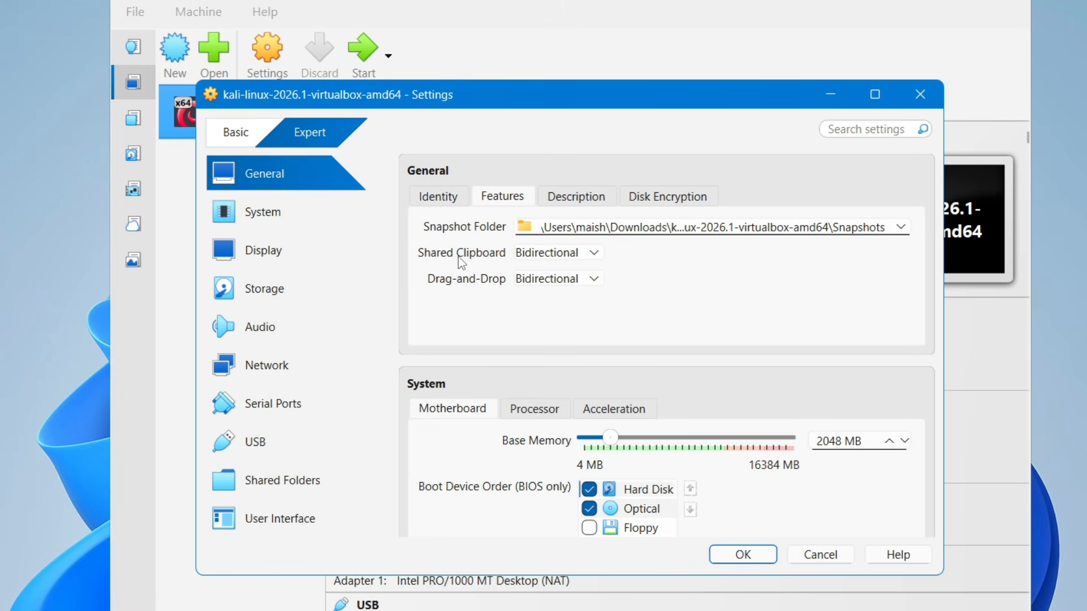
click(576, 253)
click(550, 323)
- Check the host's installed memory in Task Manager and set the machine's base memory to 4096 MB
click(266, 215)
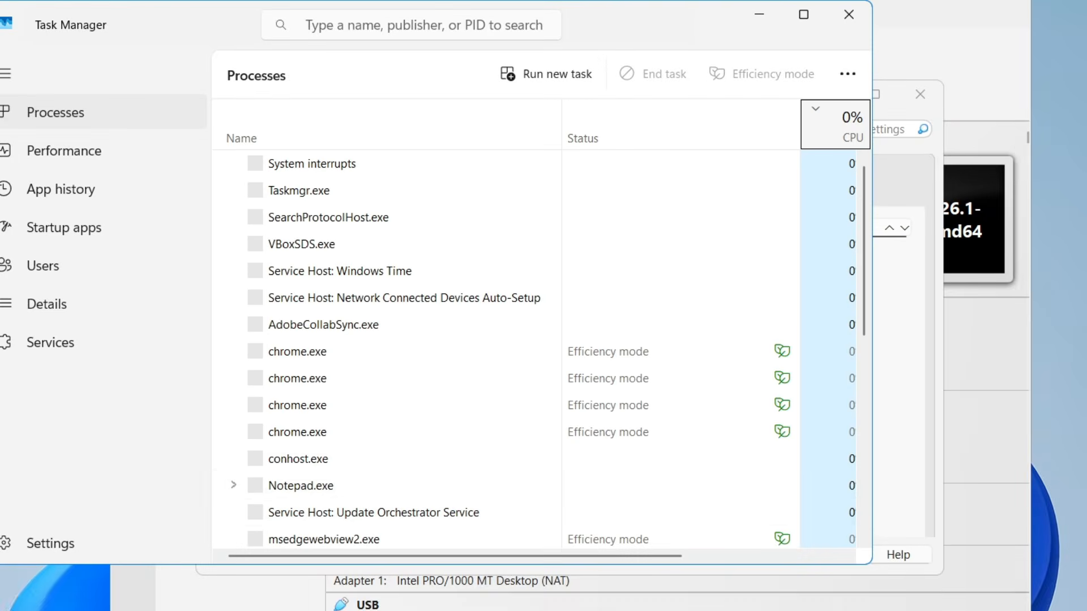
click(80, 159)
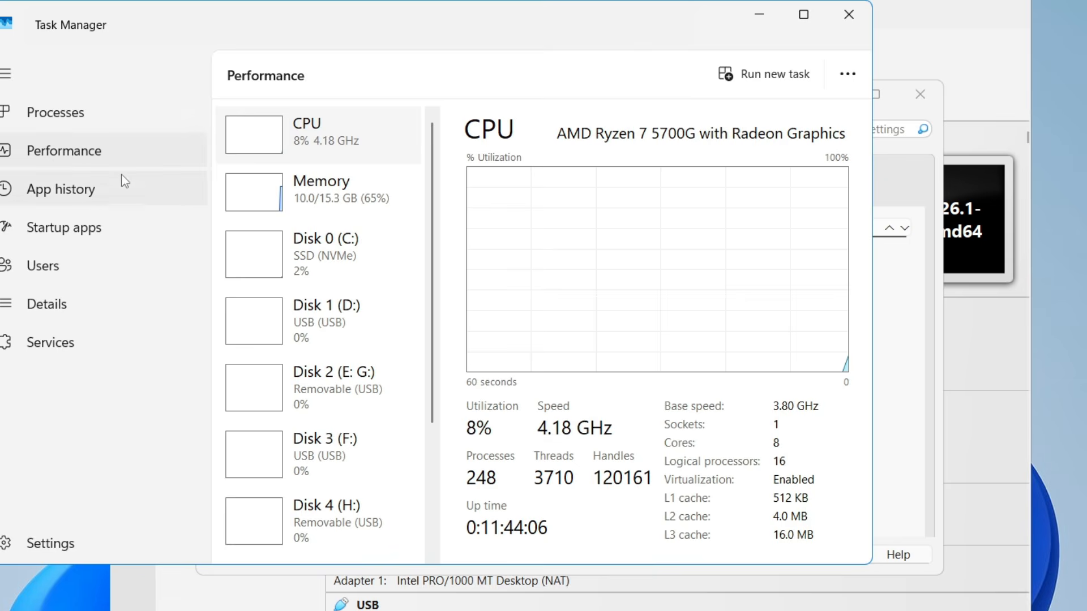
click(306, 211)
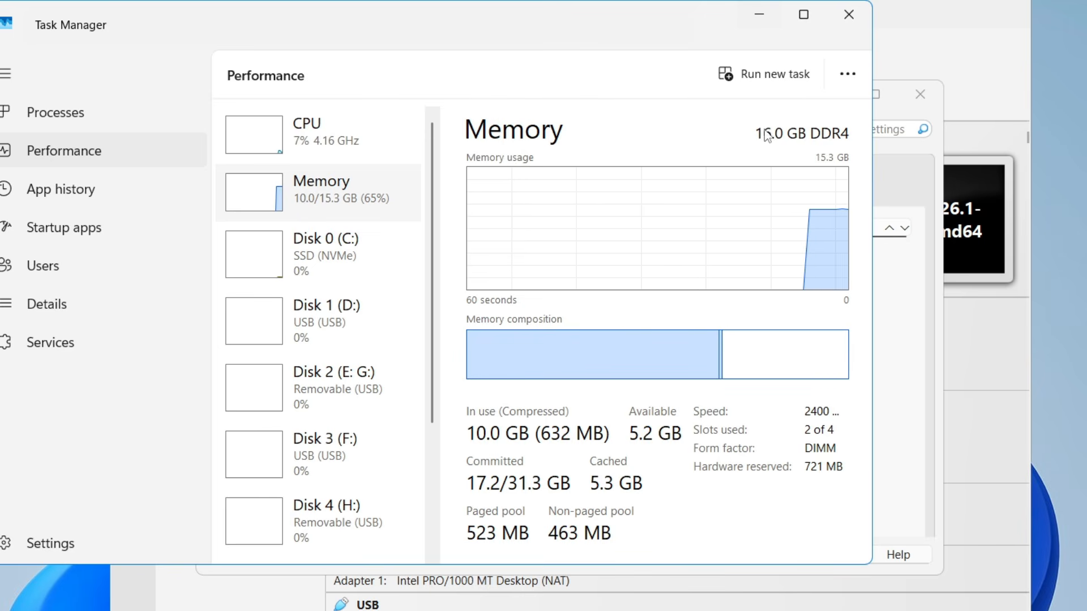
click(760, 16)
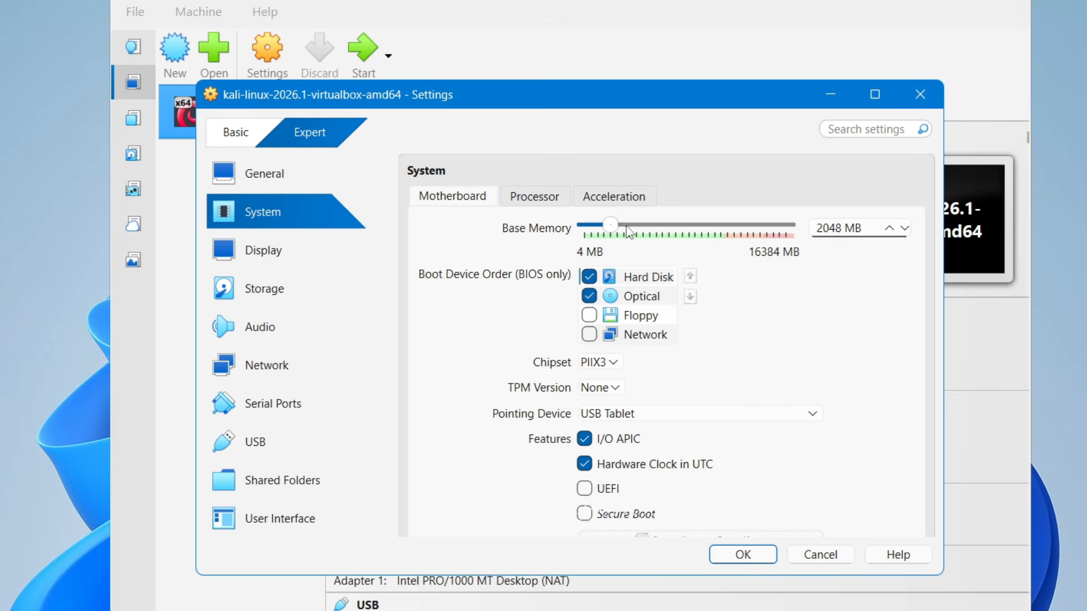
drag(618, 231, 634, 232)
- Compare the machine's processor settings with the host's CPU core count in Task Manager
click(539, 197)
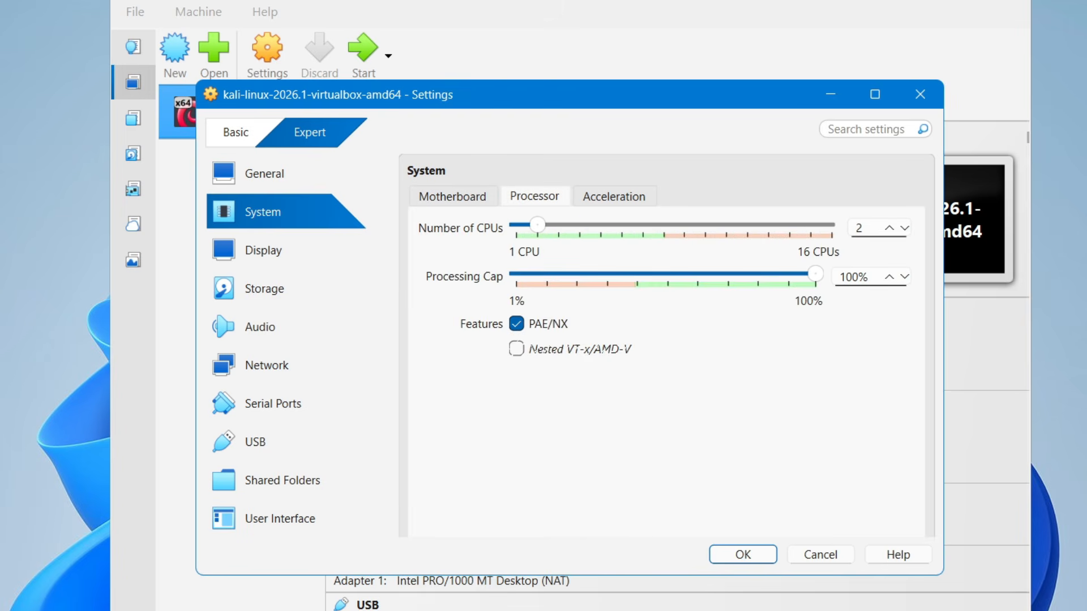
key(ctrl+shift+Escape)
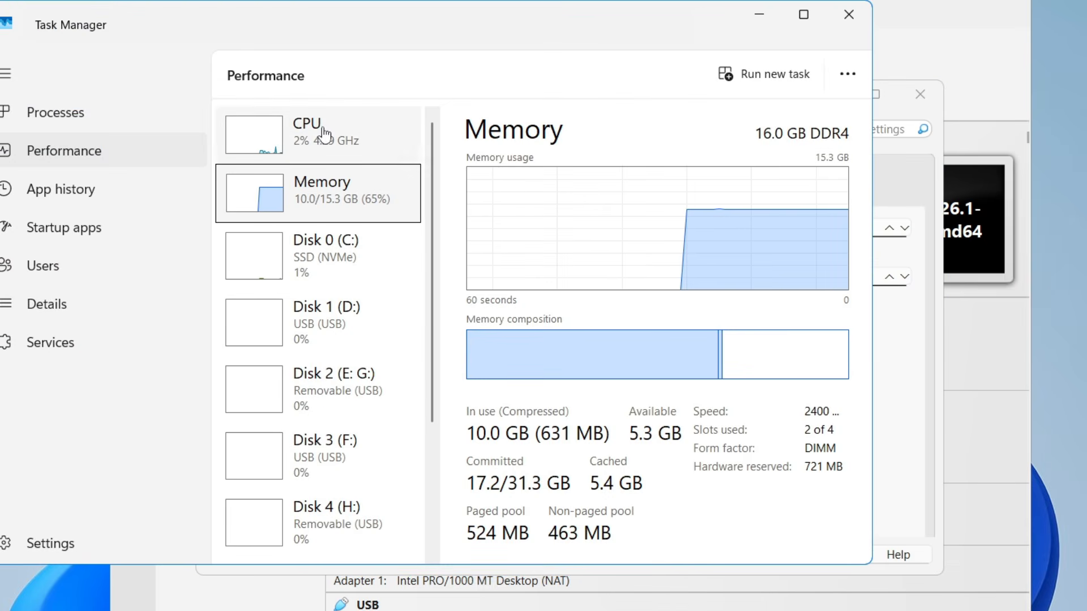
click(324, 136)
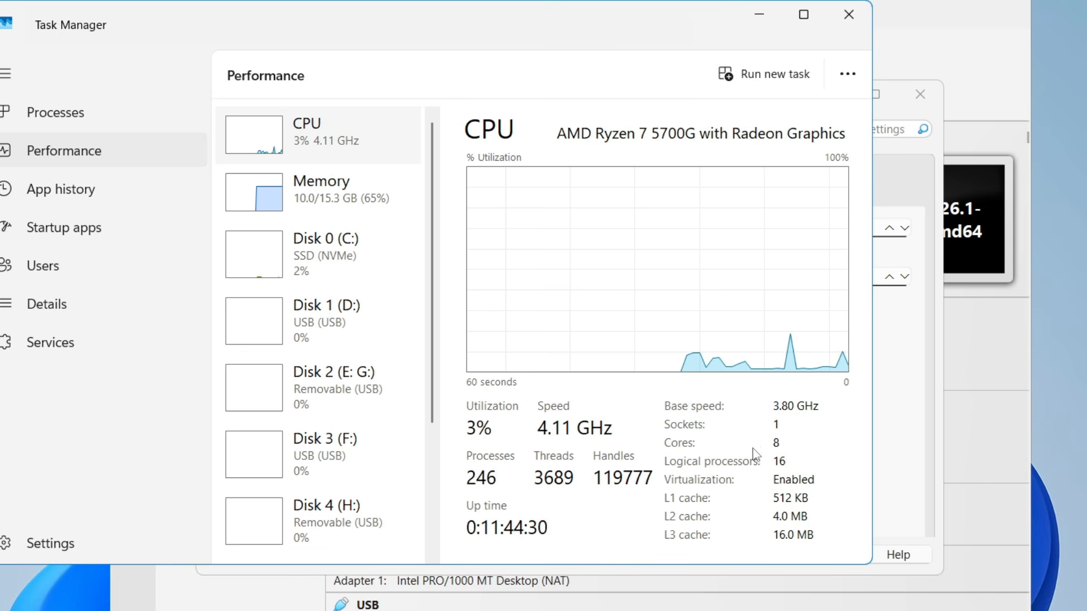
click(759, 20)
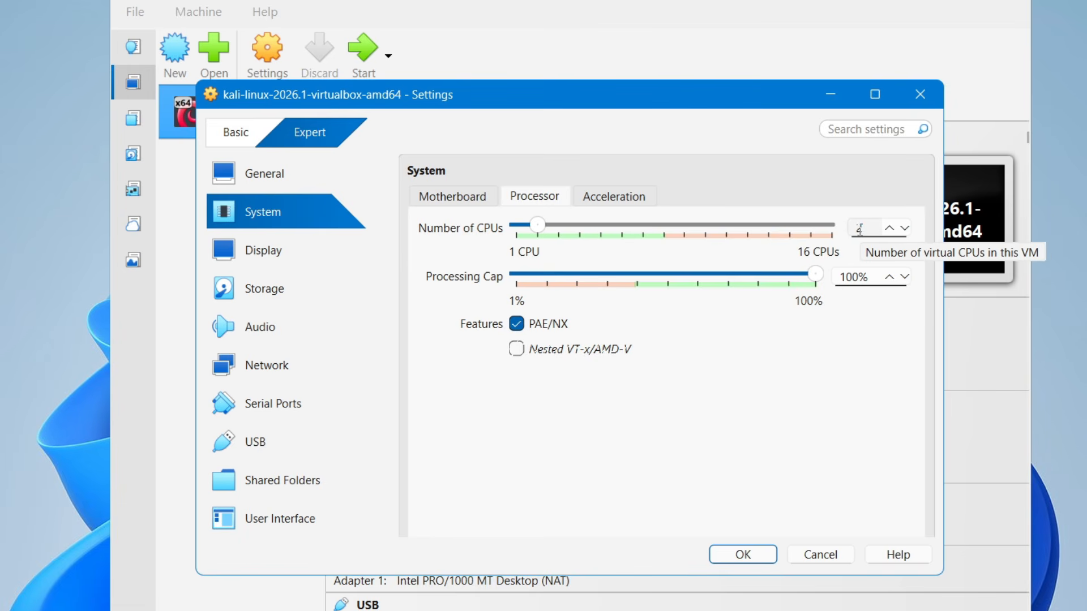
- Review the acceleration, storage and USB settings, use 128 MB of video memory, and save the machine's settings
click(616, 198)
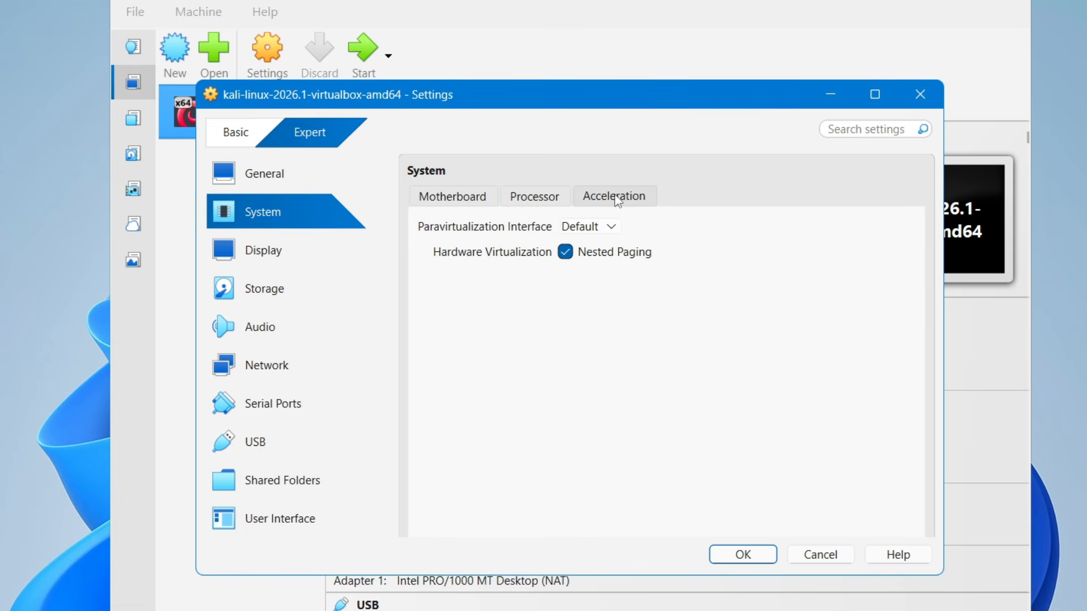
click(286, 252)
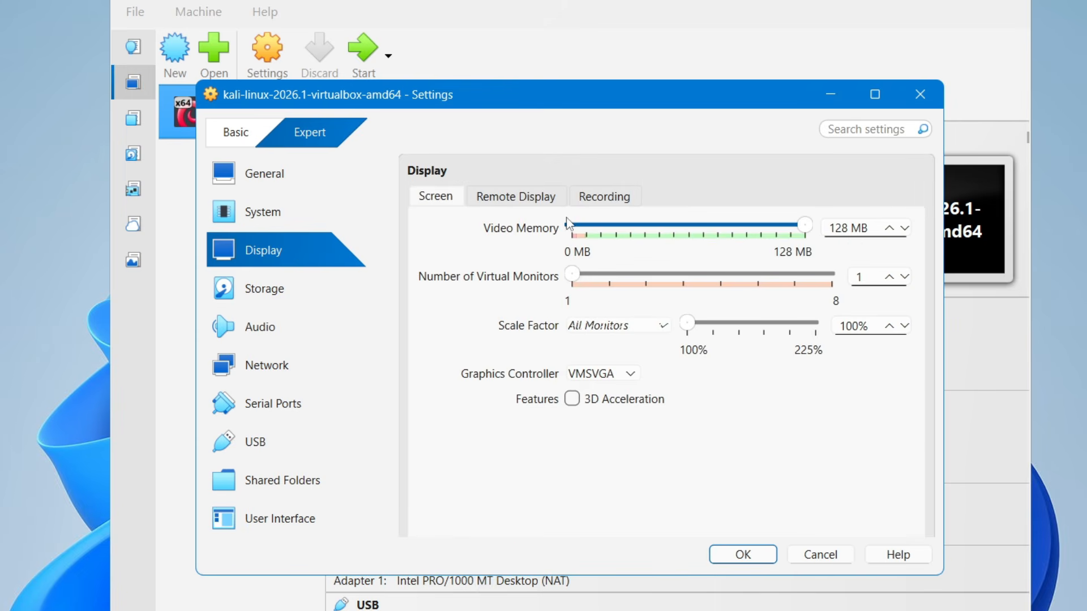
drag(572, 225, 813, 229)
click(280, 293)
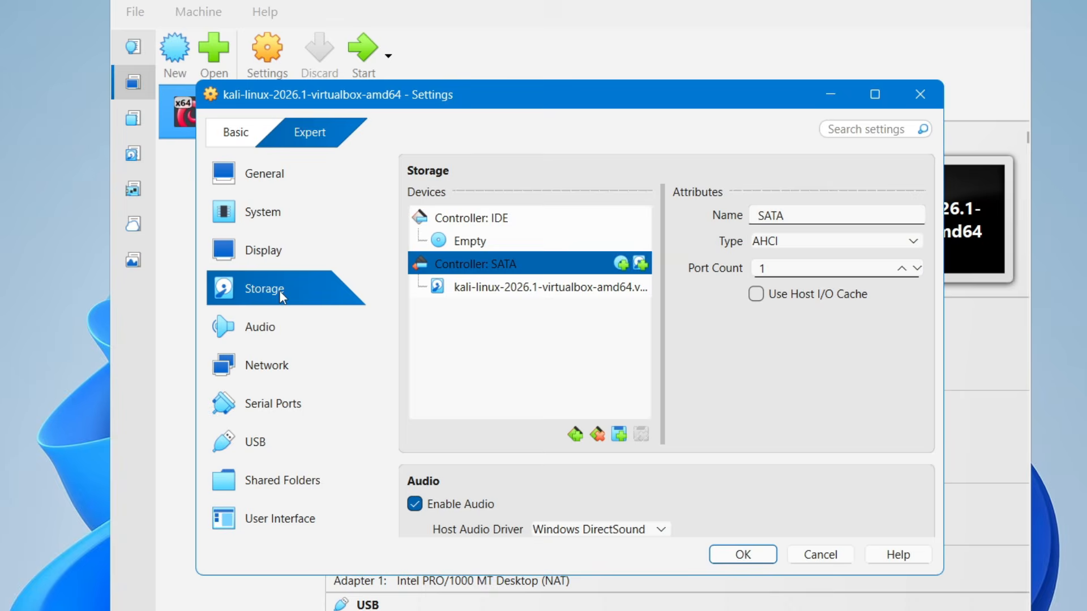
click(265, 441)
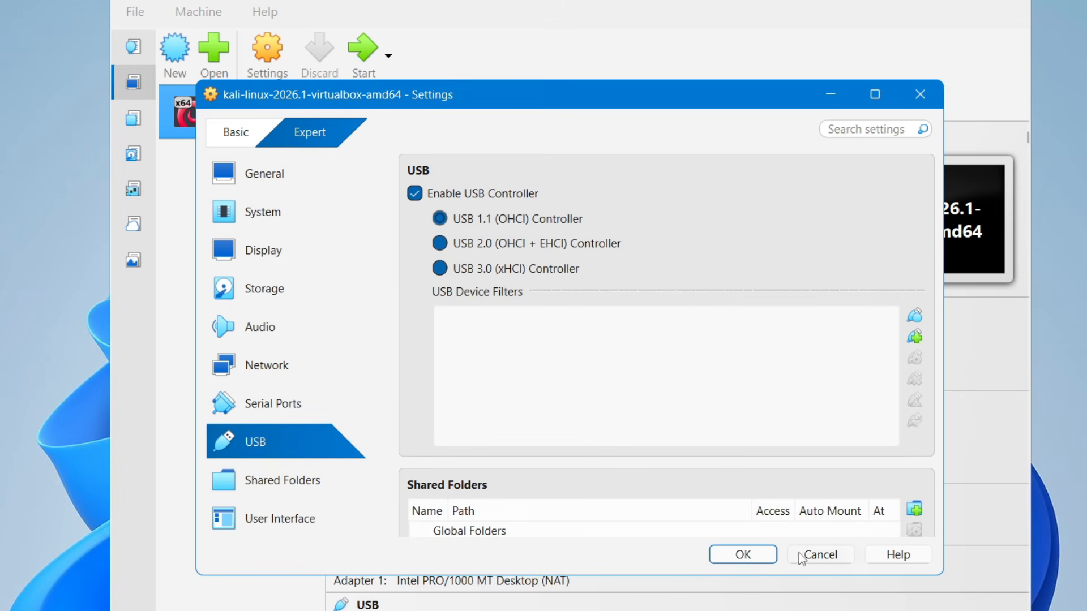
click(743, 554)
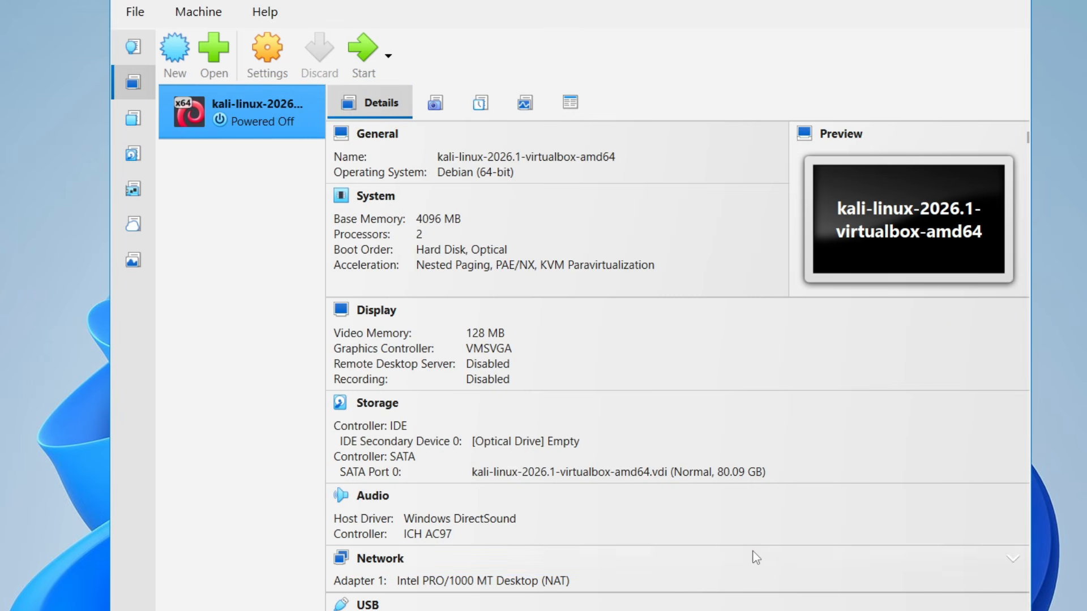
- Start the Kali machine, allow mouse and keyboard capture, reposition its window and minimize the VirtualBox Manager
click(357, 53)
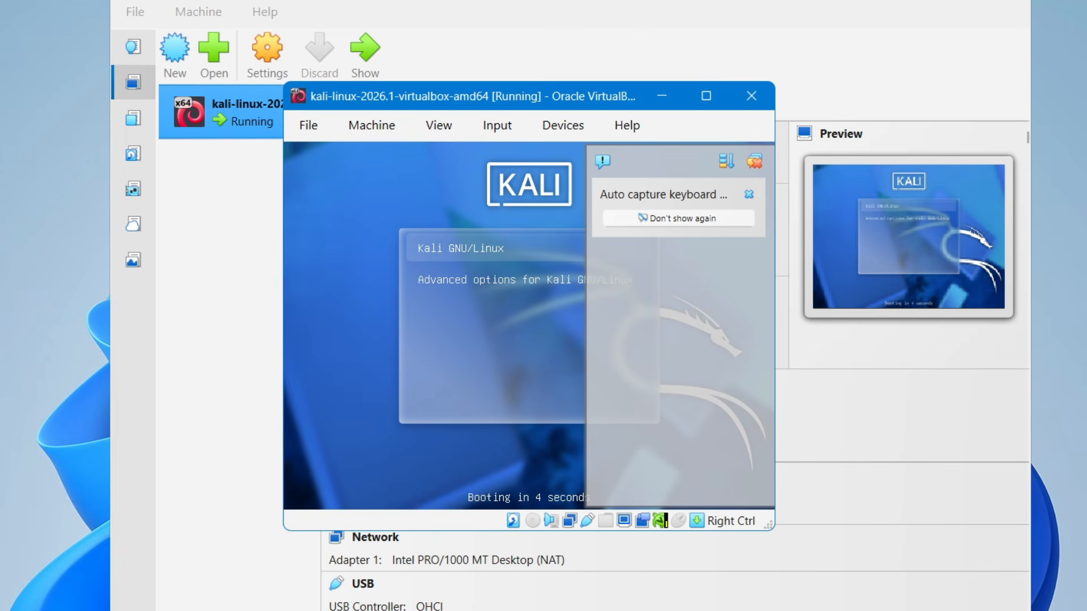
click(433, 216)
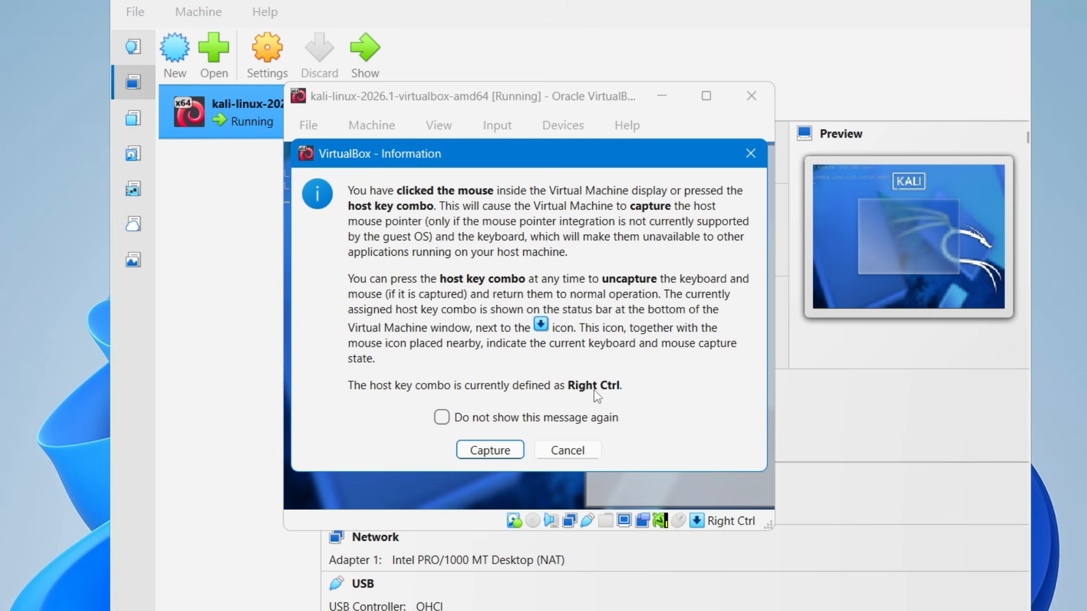
click(503, 450)
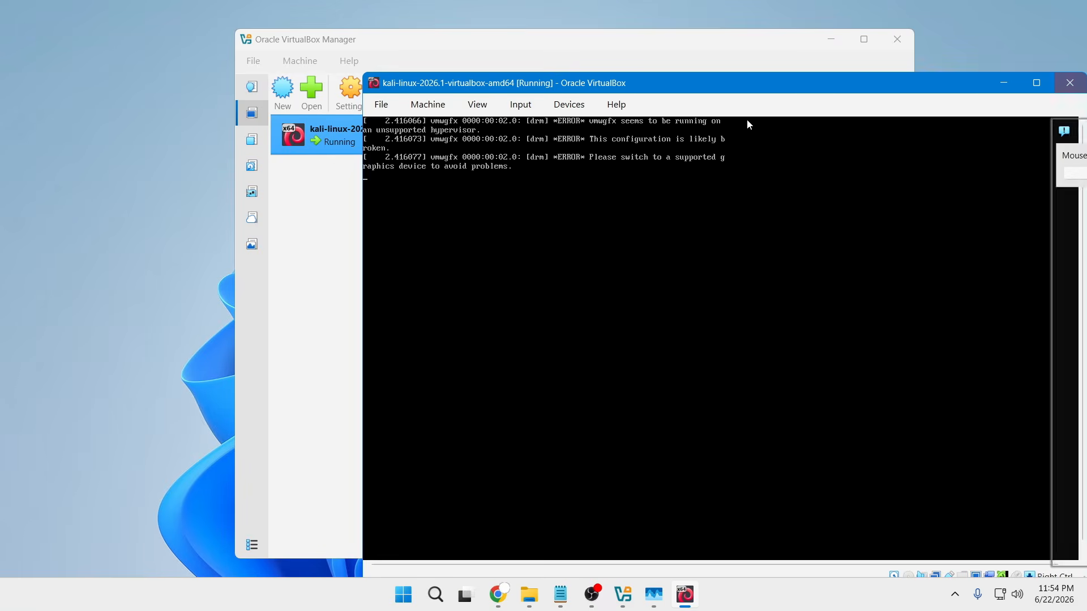
drag(809, 81, 606, 65)
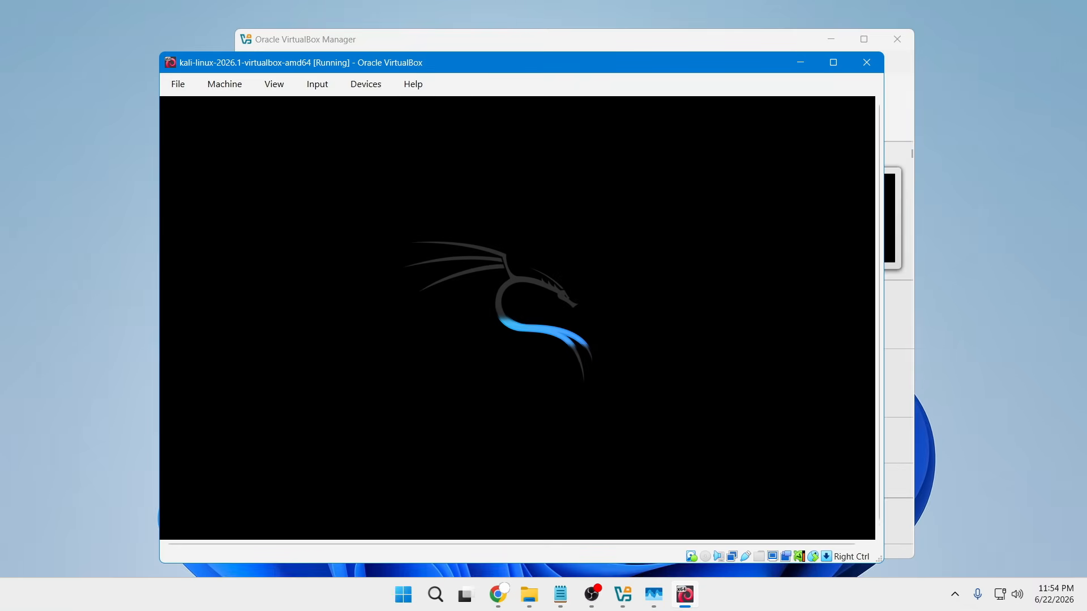
click(831, 39)
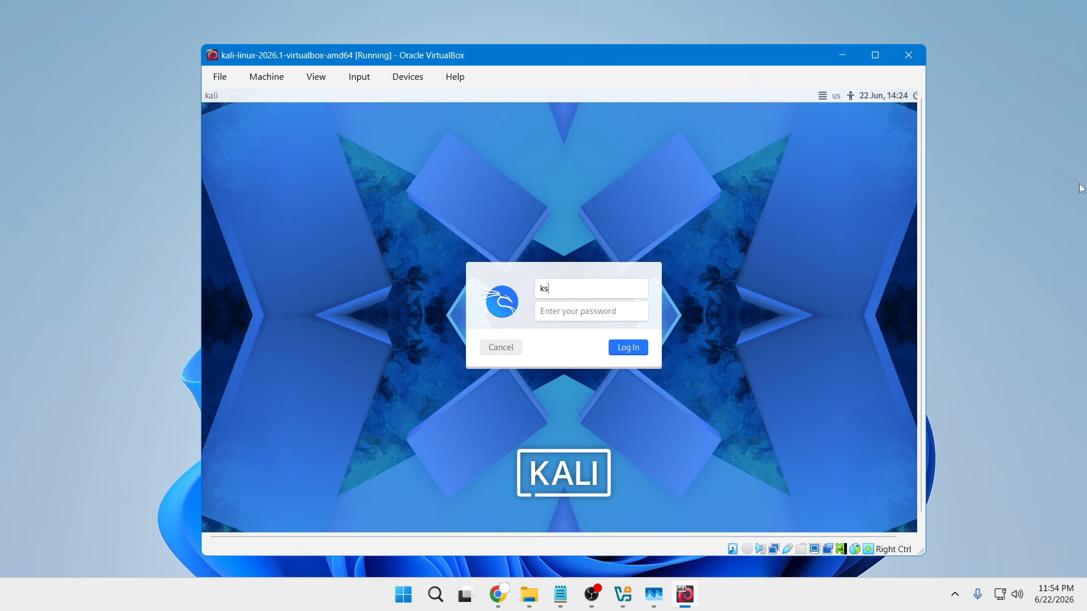
- Log in to Kali Linux with the default username and password, and open the desktop's context menu
text(kali)
key(Tab)
click(635, 352)
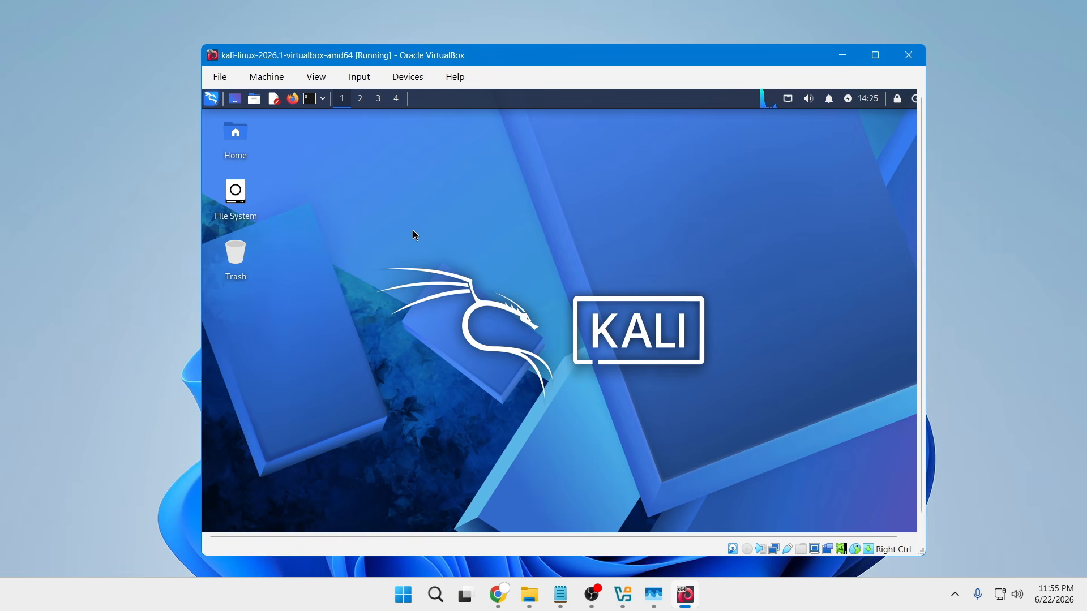
right_click(416, 228)
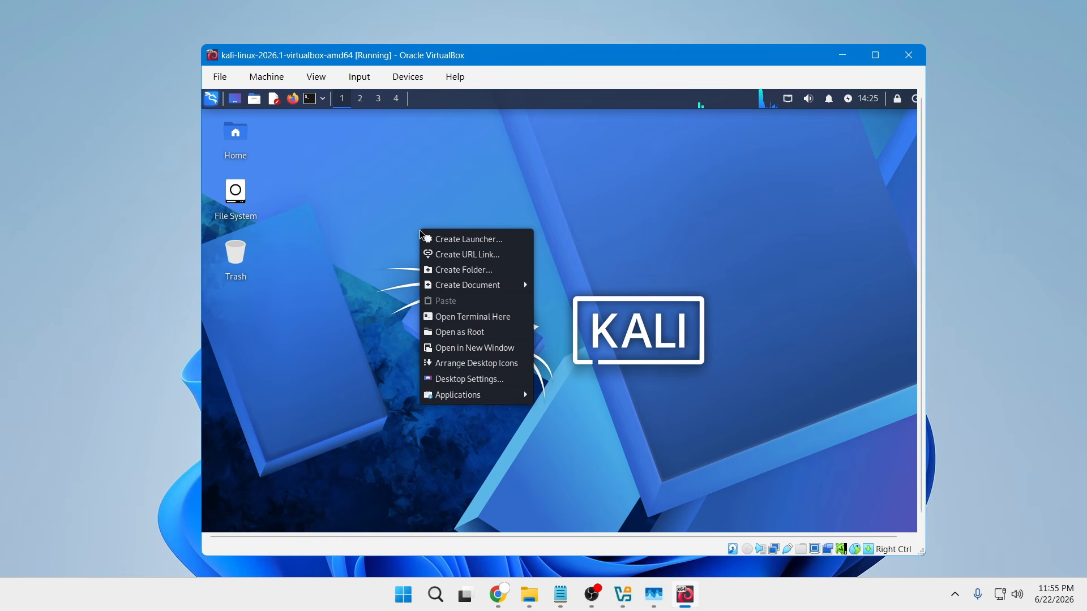
click(369, 234)
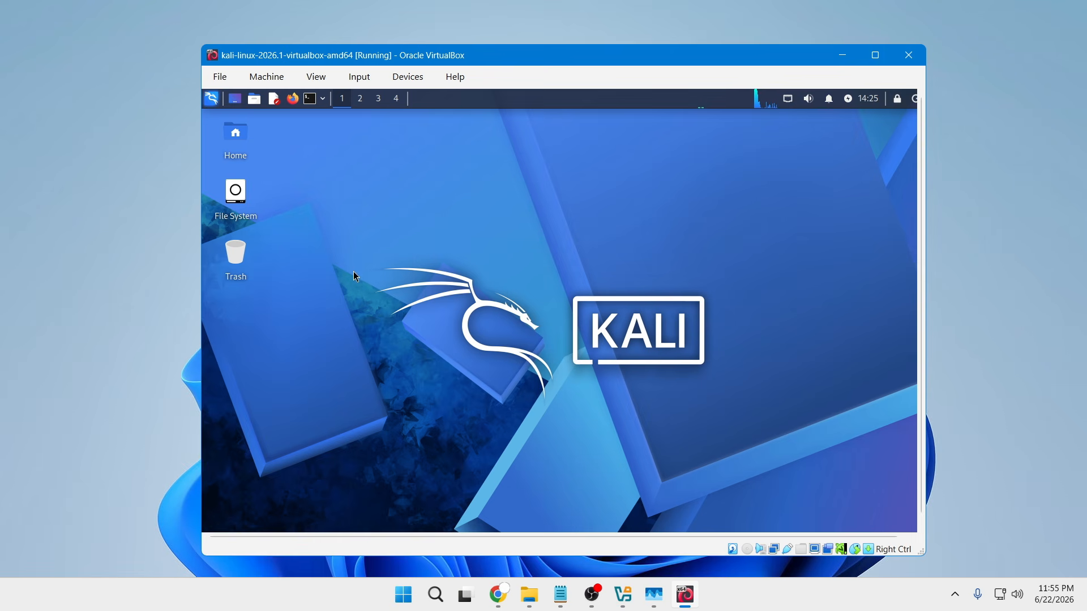
right_click(446, 276)
click(517, 238)
- Look at VirtualBox's global preferences from the running machine's window and close them without changing anything
click(219, 78)
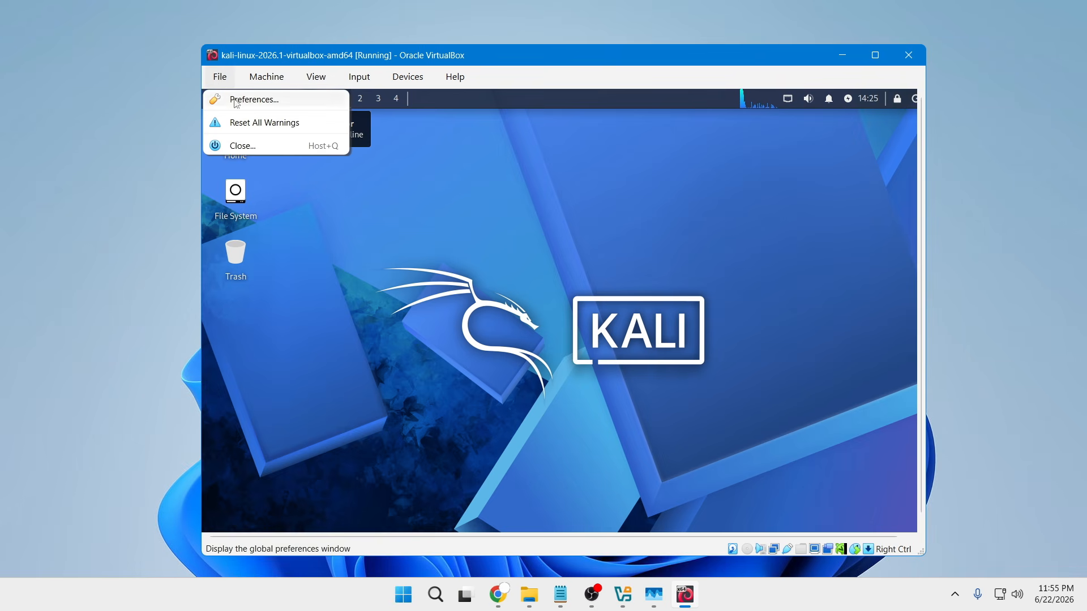
click(252, 102)
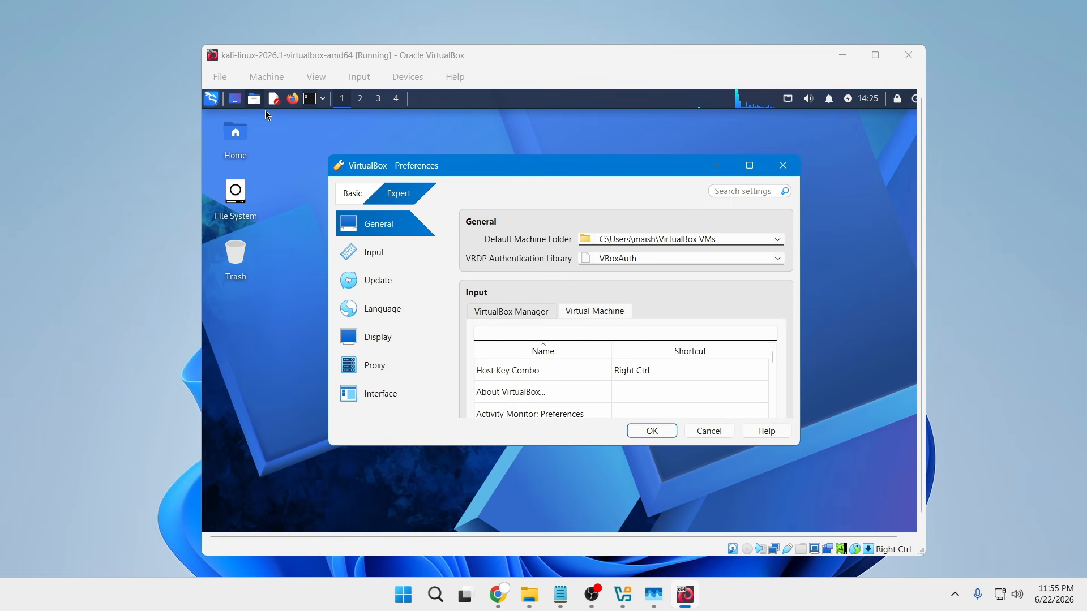
click(783, 166)
- Switch the Kali virtual machine's window to full-screen mode and accept the information message
click(316, 76)
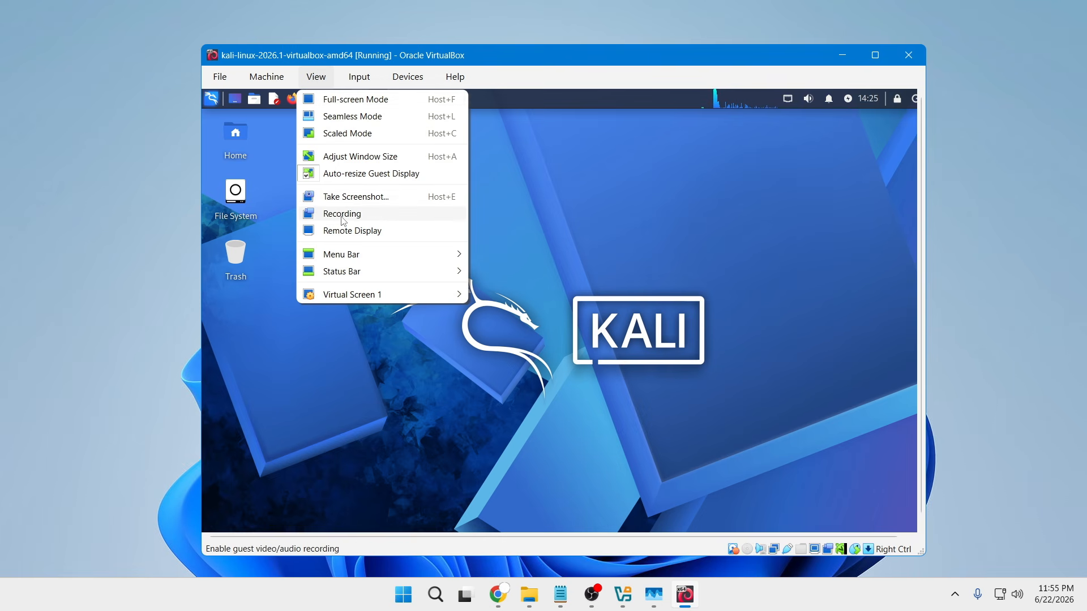
mouse_move(416, 79)
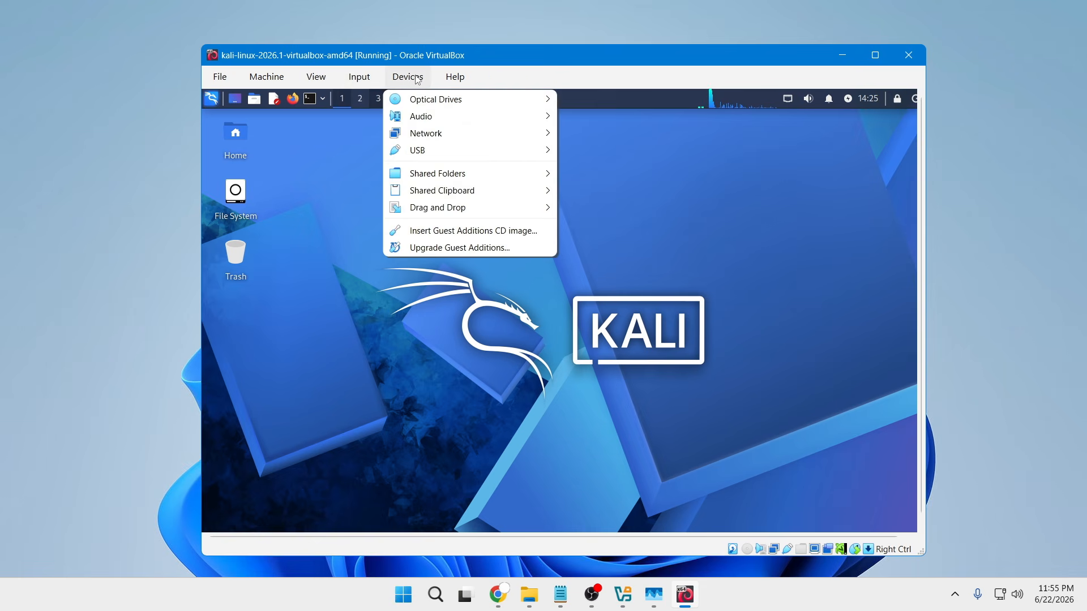
mouse_move(315, 78)
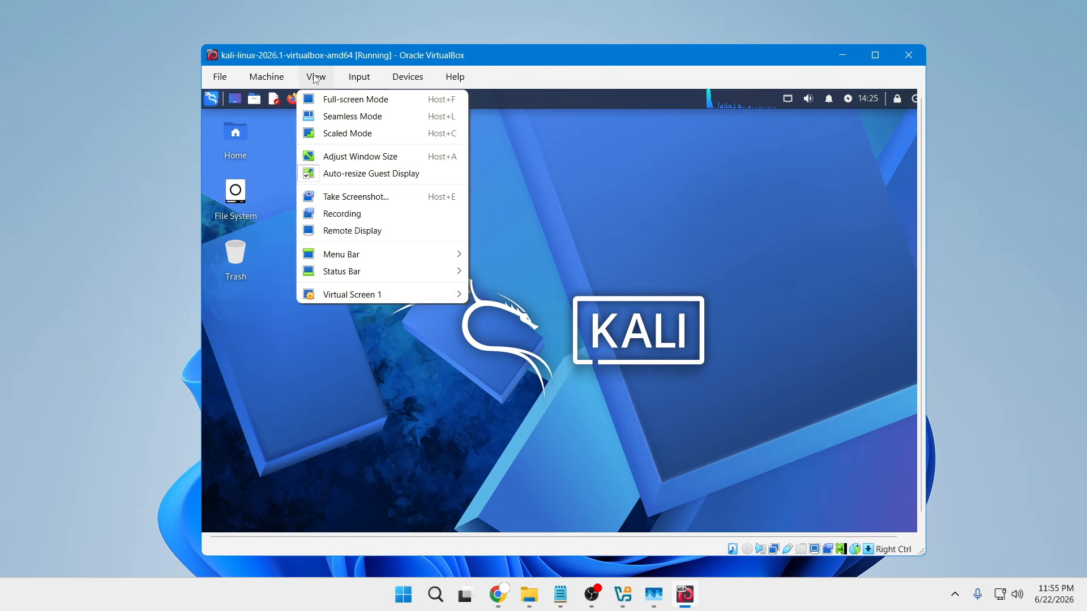
click(359, 101)
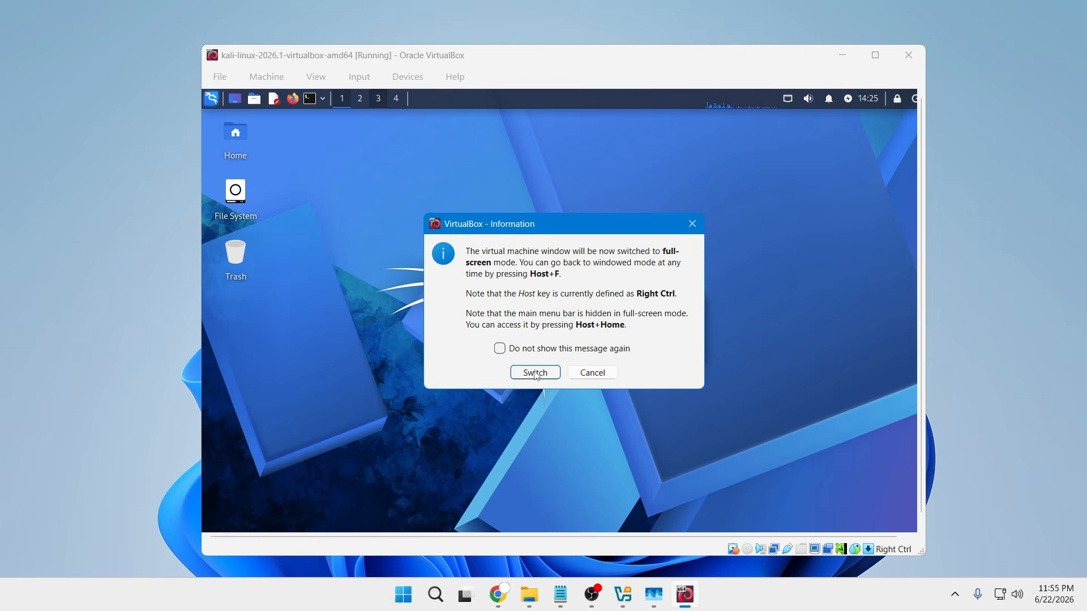
click(534, 372)
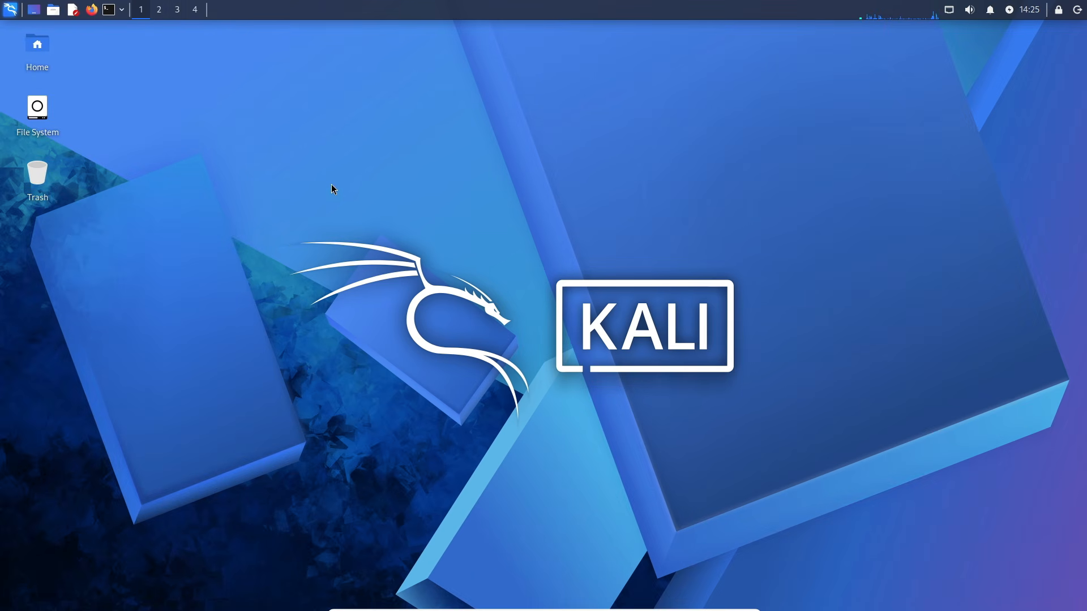
- Examine the desktop's context options and browse Kali's applications, including the Persistence category and the full application list
right_click(622, 244)
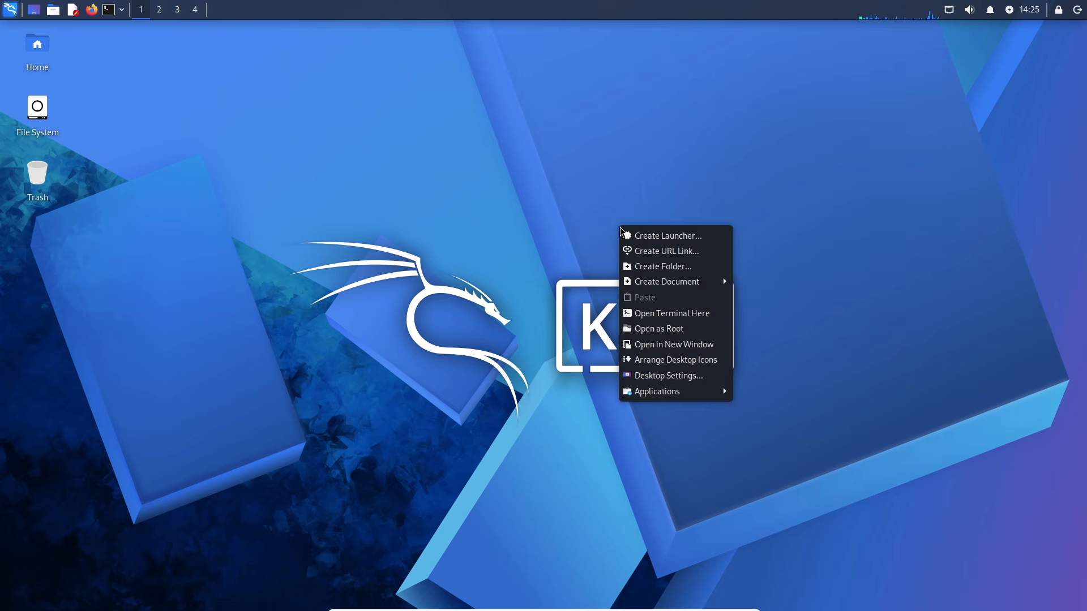
click(544, 217)
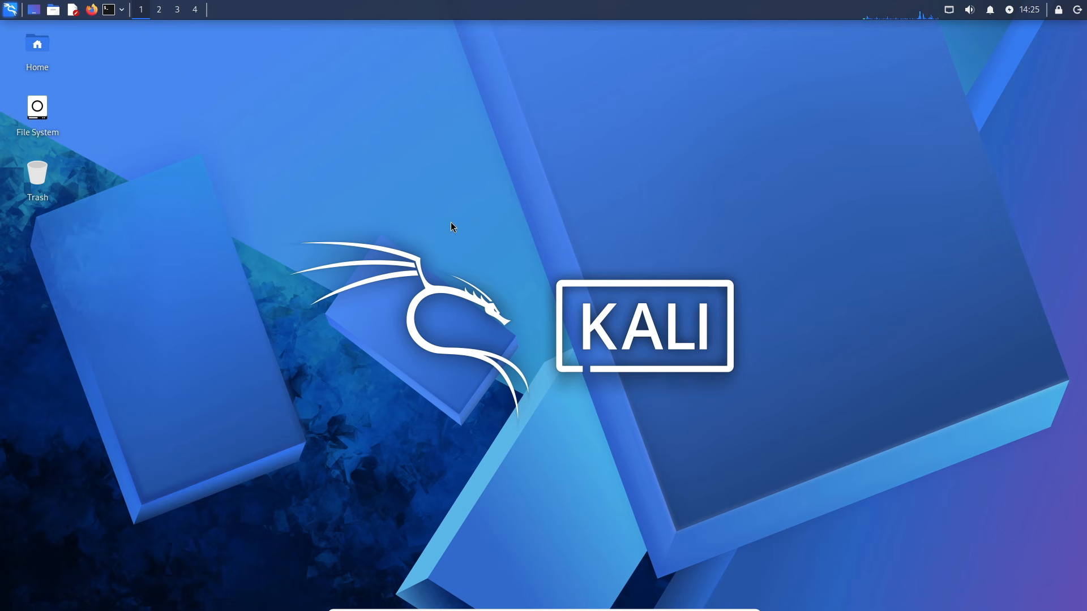
click(10, 10)
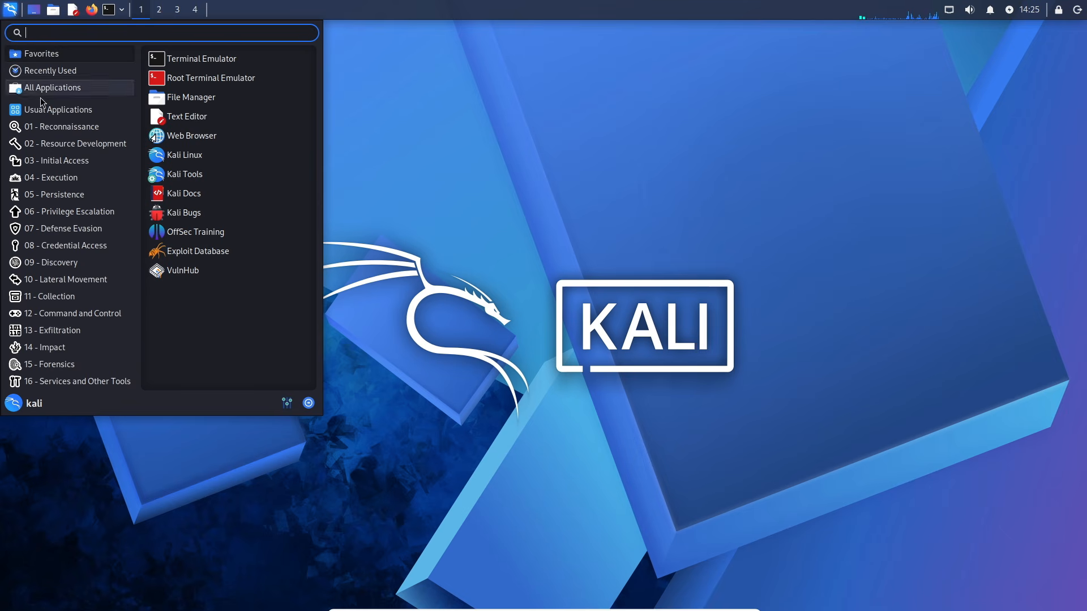
mouse_move(76, 198)
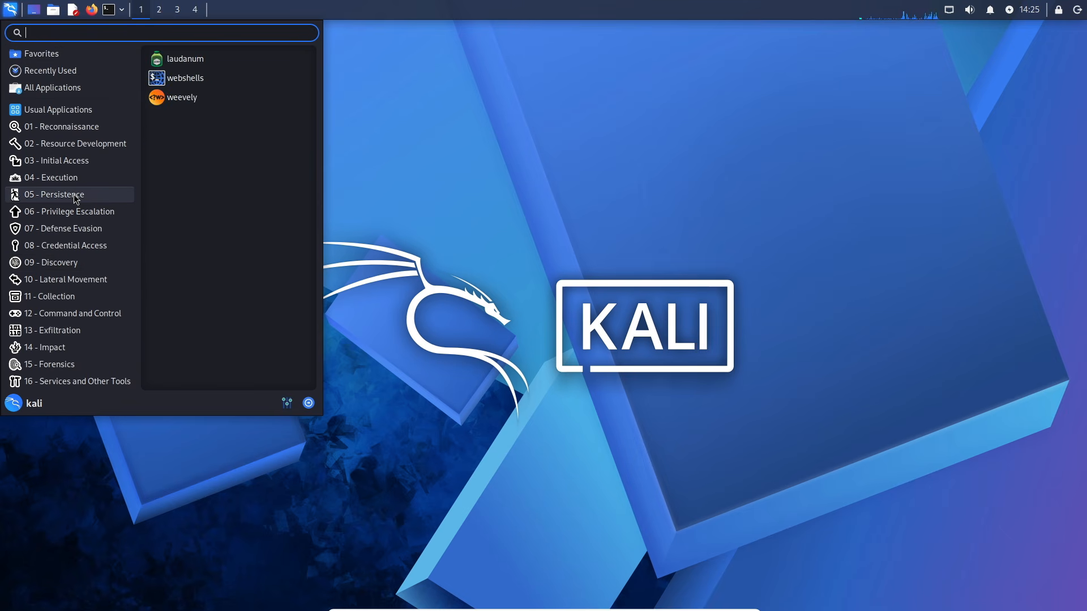
mouse_move(74, 91)
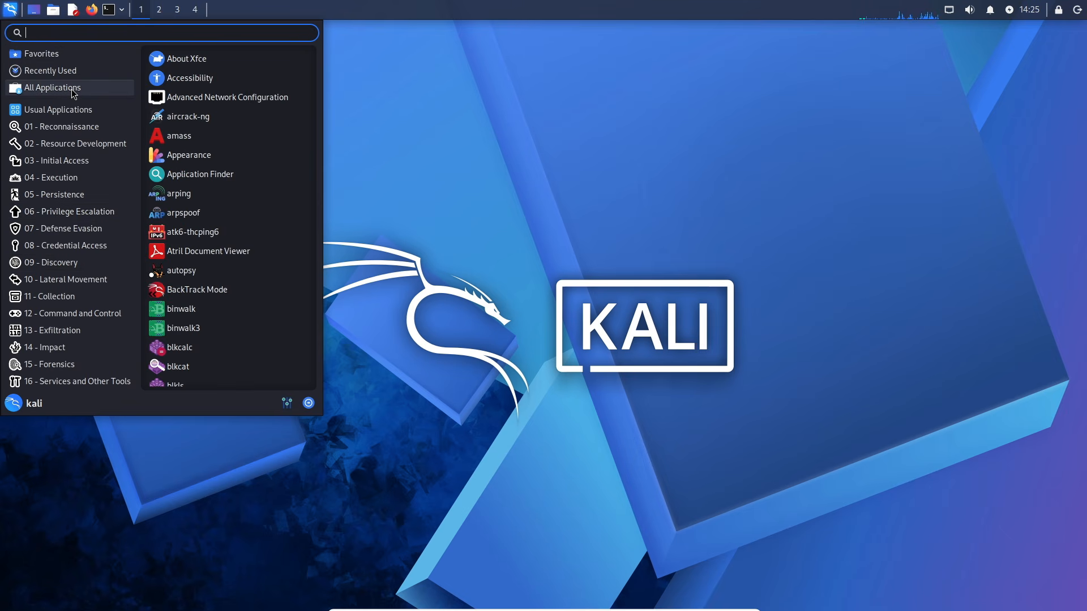
scroll(199, 164, down, 2)
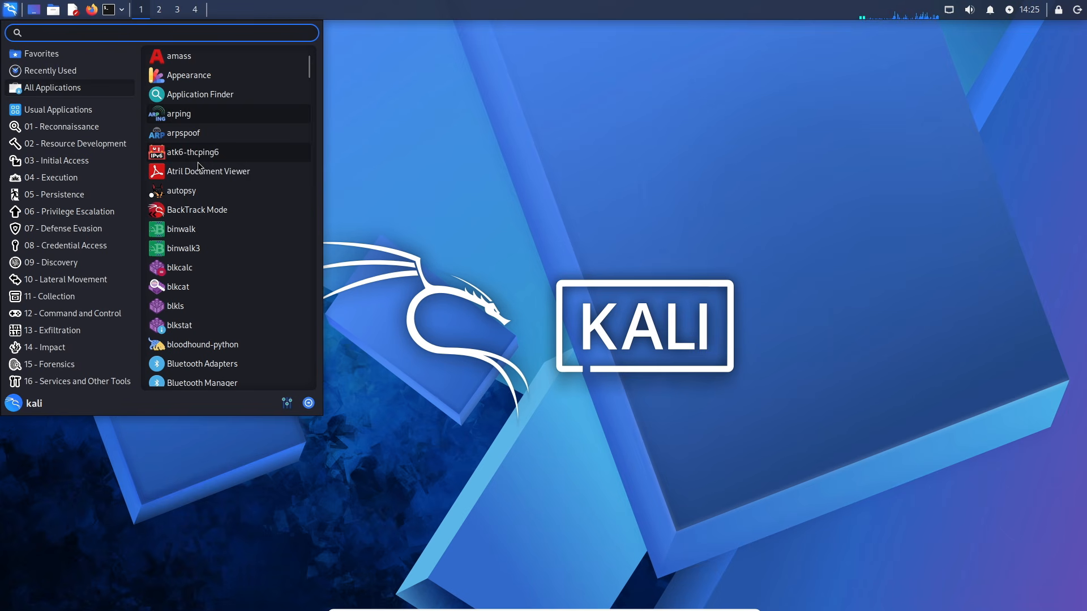
scroll(199, 173, down, 3)
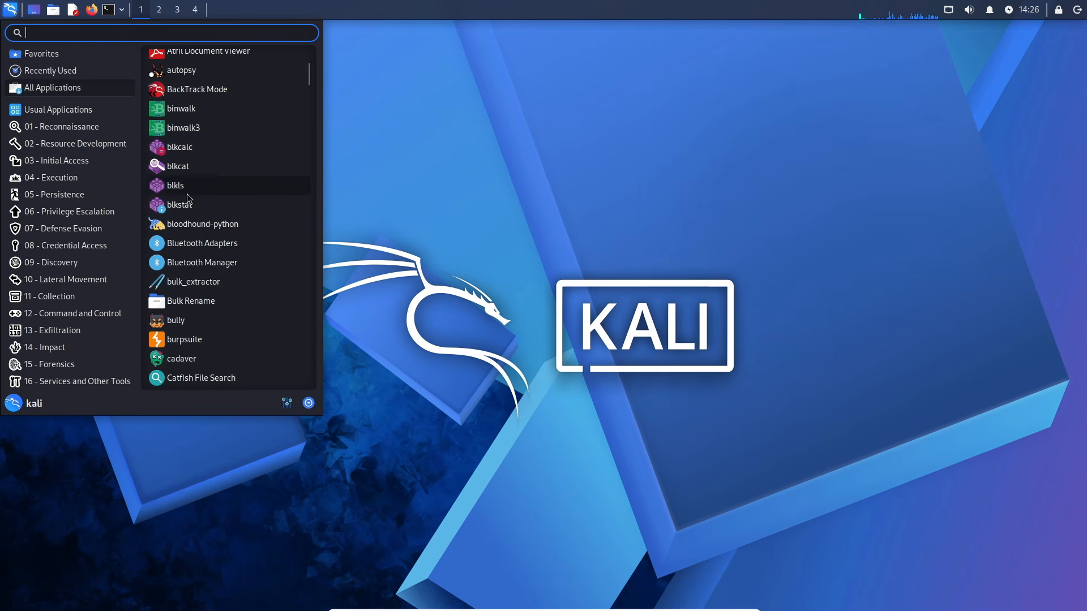
scroll(201, 169, down, 4)
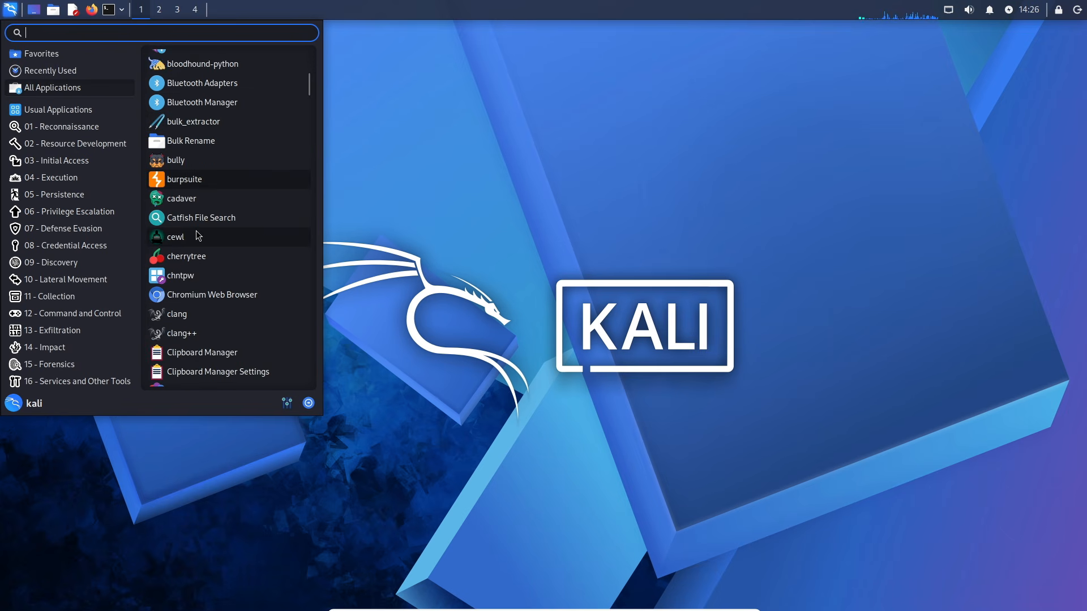
click(369, 247)
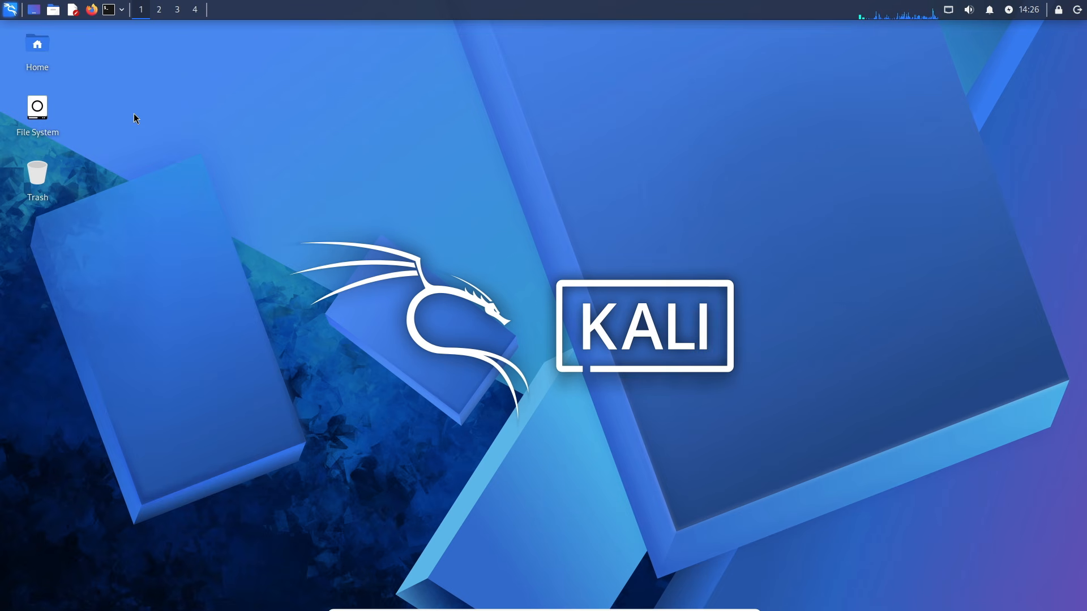
- Open a terminal window, move it towards the centre of the desktop and widen it
click(108, 13)
click(120, 13)
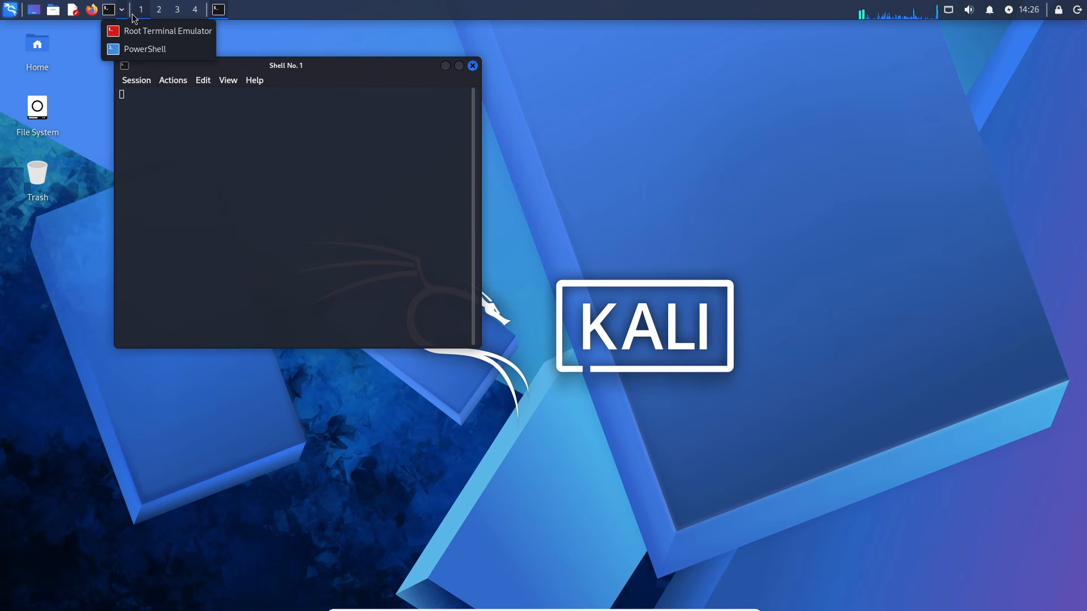
click(272, 48)
drag(340, 68, 531, 148)
drag(672, 429, 796, 431)
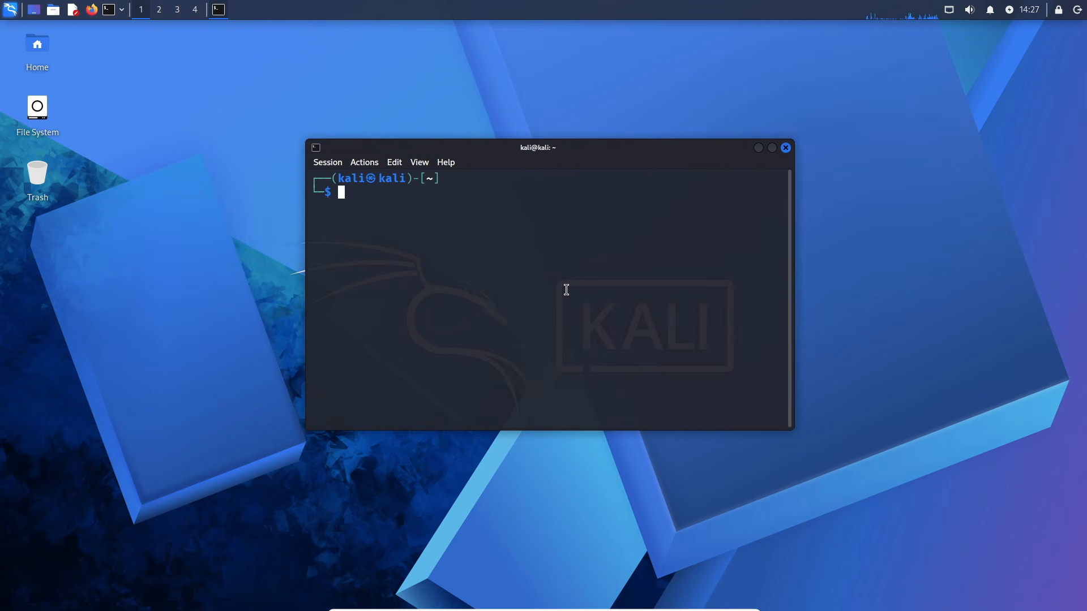
- Refresh the package lists with "sudo apt update" and supply the sudo password
text(sudo apt update)
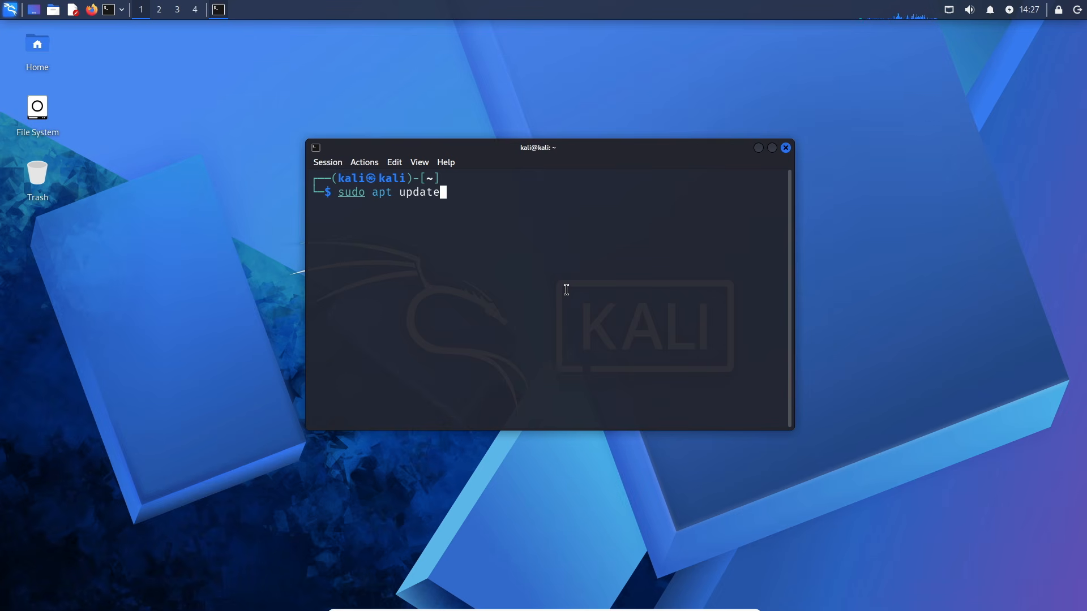
key(Return)
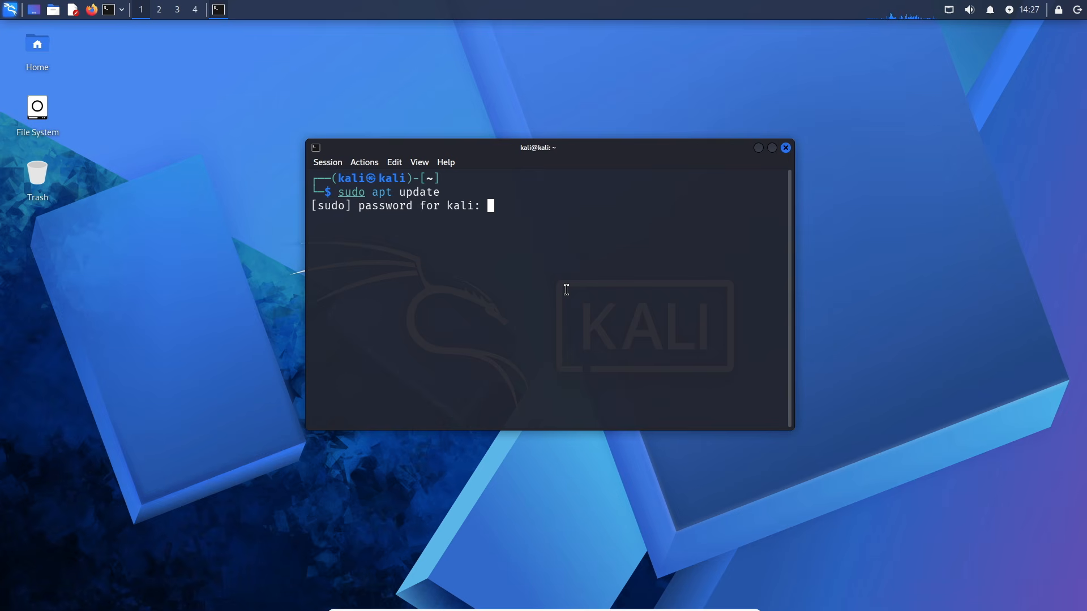
key(Return)
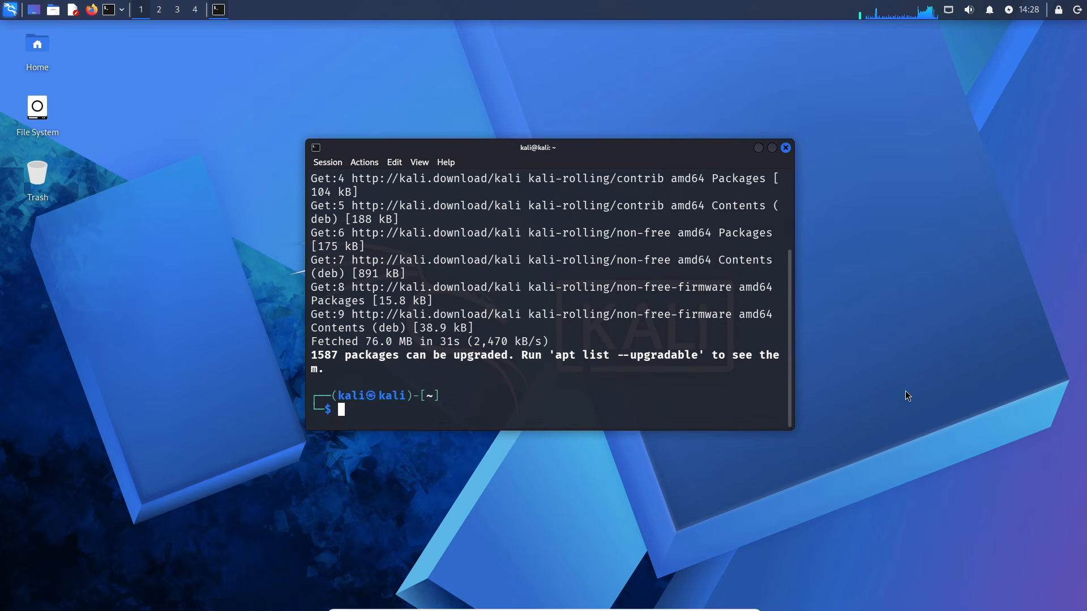
- Run "sudo apt upgrade" and answer y to proceed with the package upgrade
text(sud)
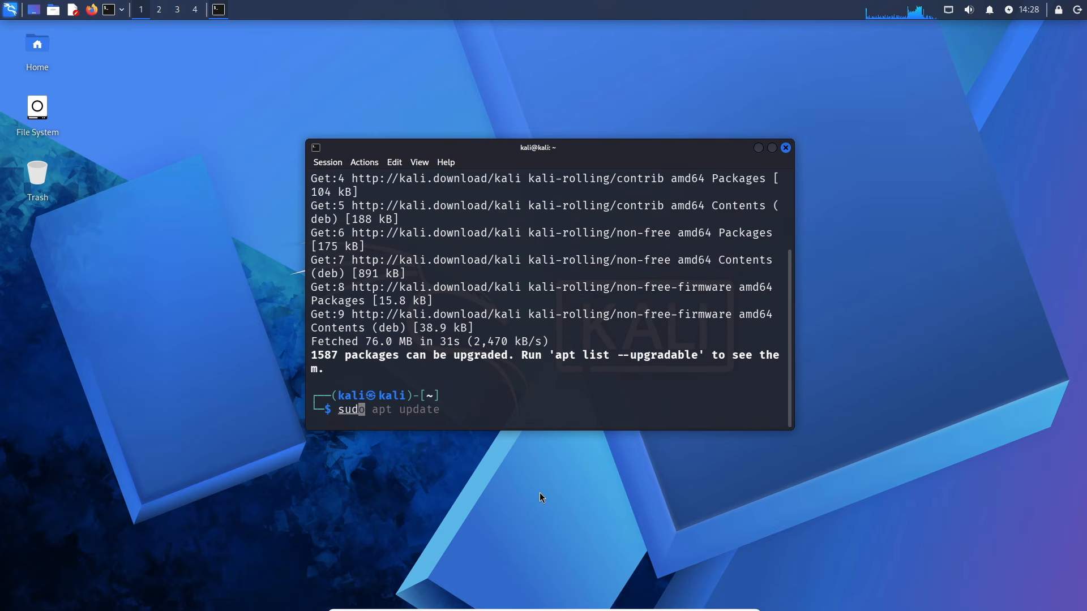
text(o apt up)
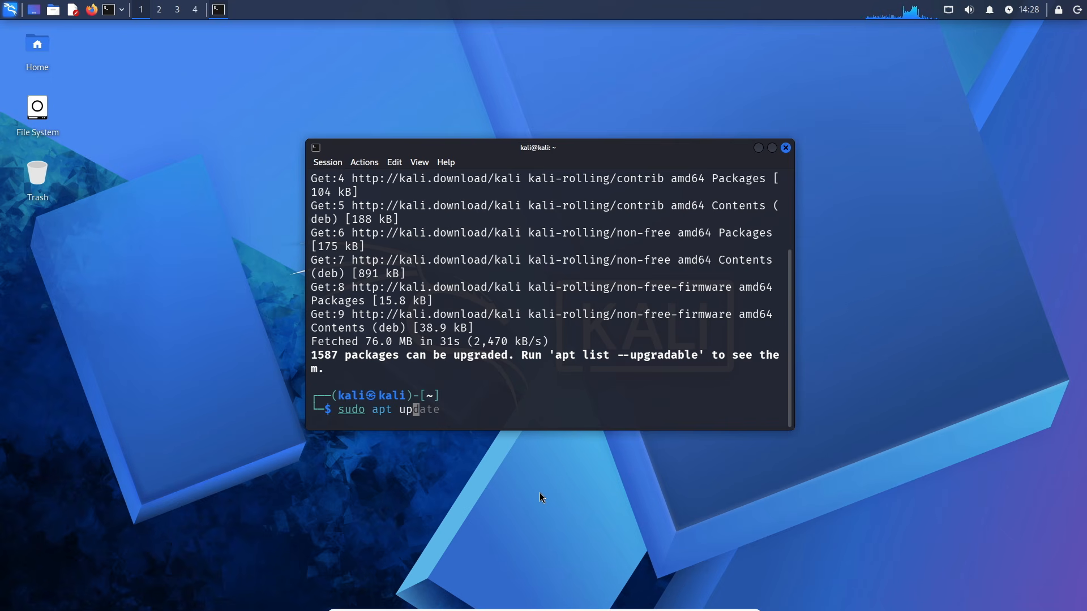
text(grade)
key(Return)
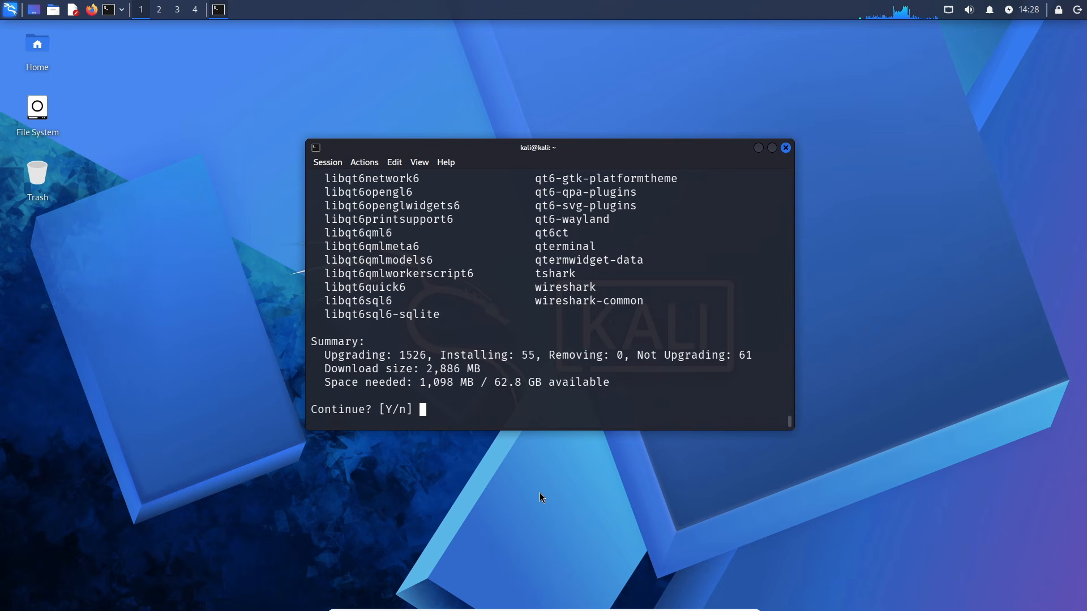
text(y)
key(Return)
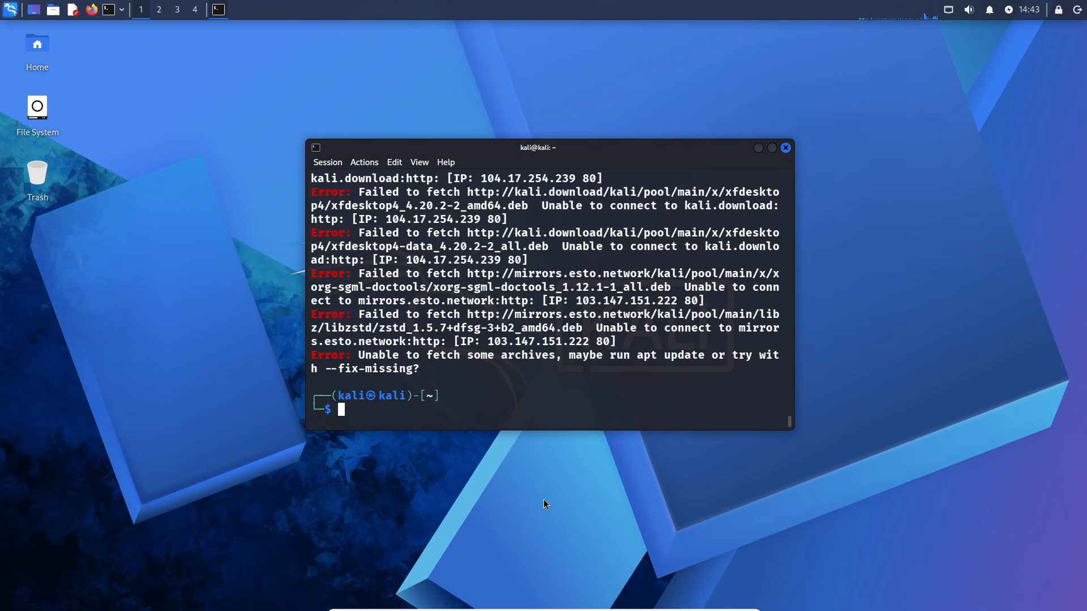
- Restart the Kali machine from the terminal with "sudo reboot now"
text(sudo reboot now)
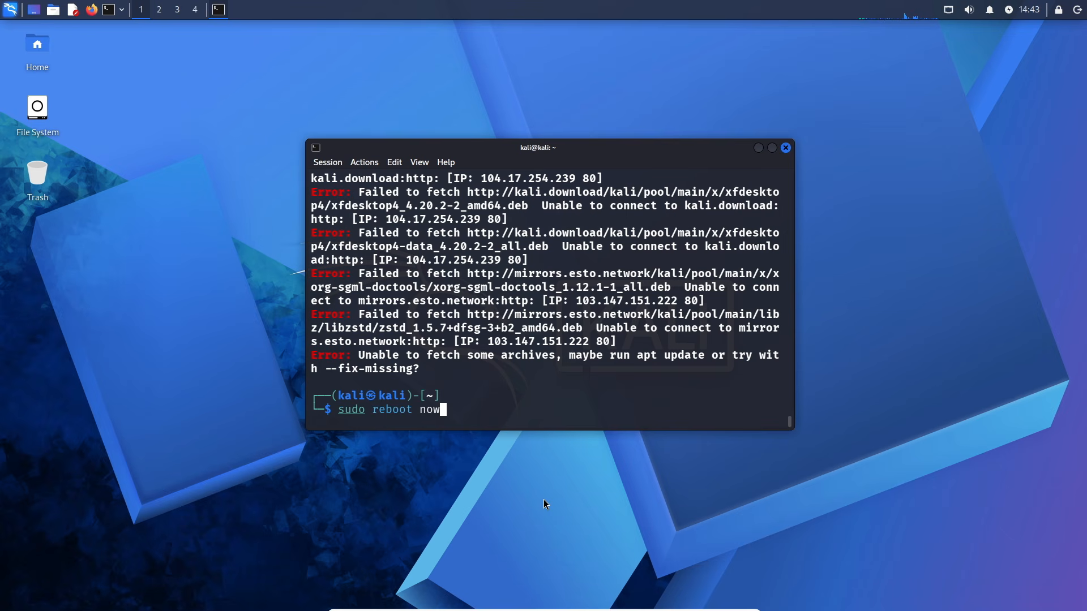
key(Return)
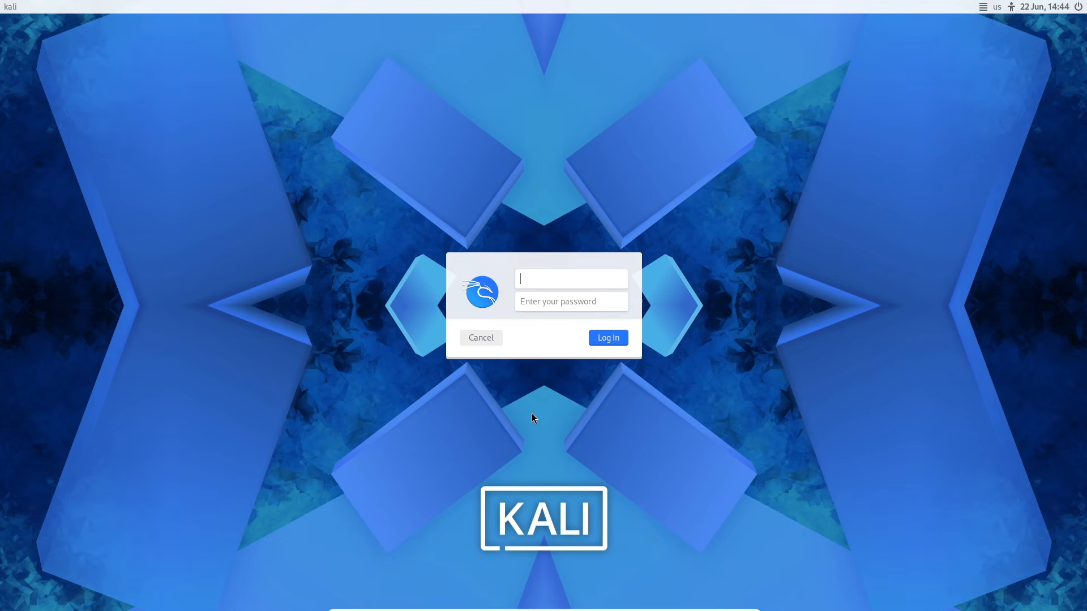
- Log back in to Kali Linux with the default username and the account password
click(558, 284)
text(kali)
key(Tab)
key(Return)
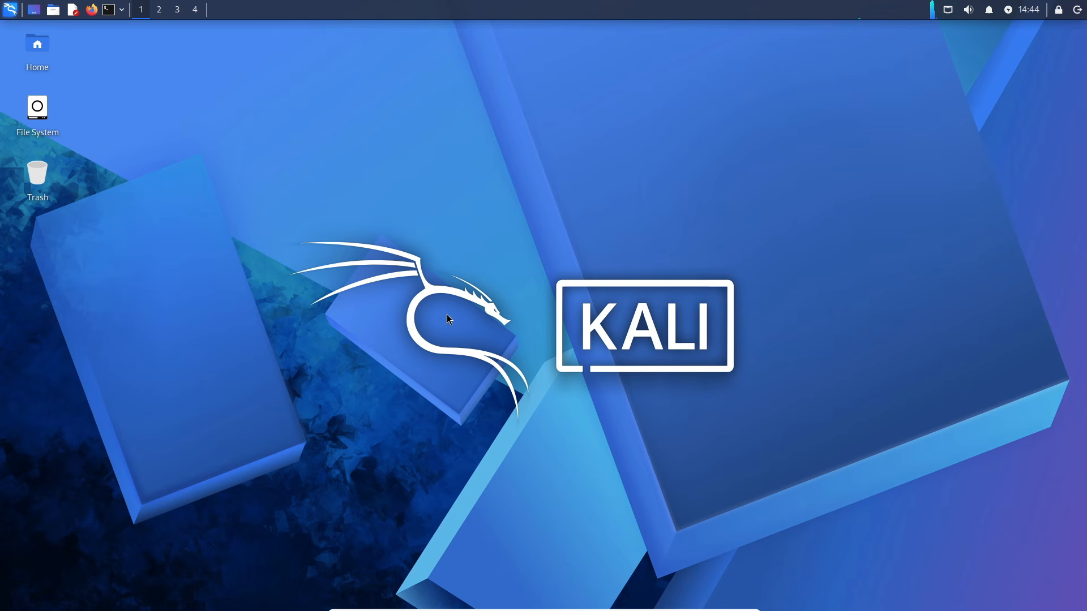
- Open a new terminal, move it to the centre of the desktop and enlarge its text
click(111, 12)
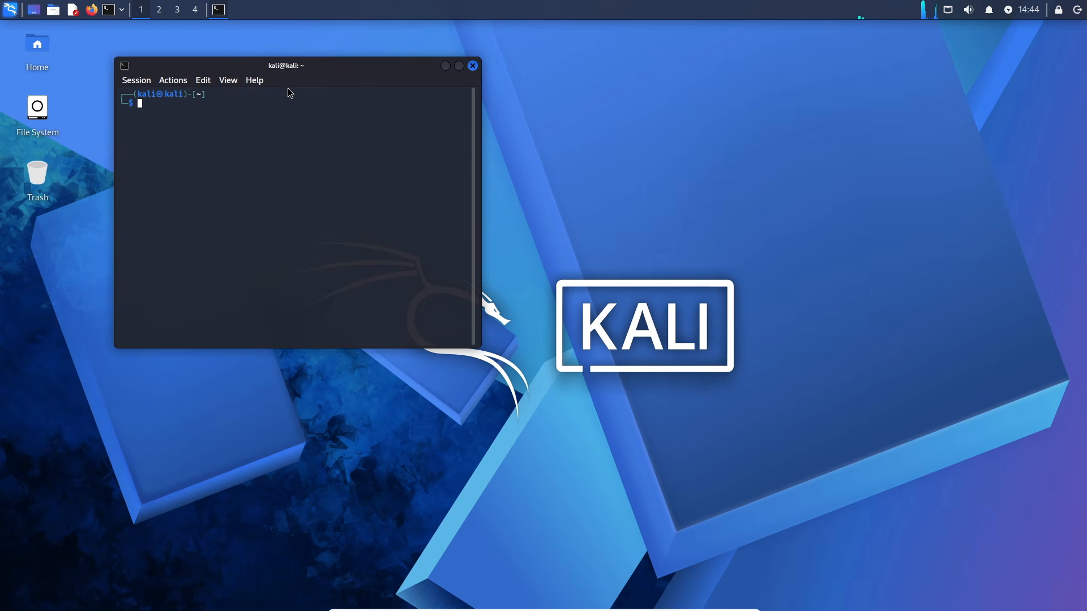
drag(322, 64, 585, 175)
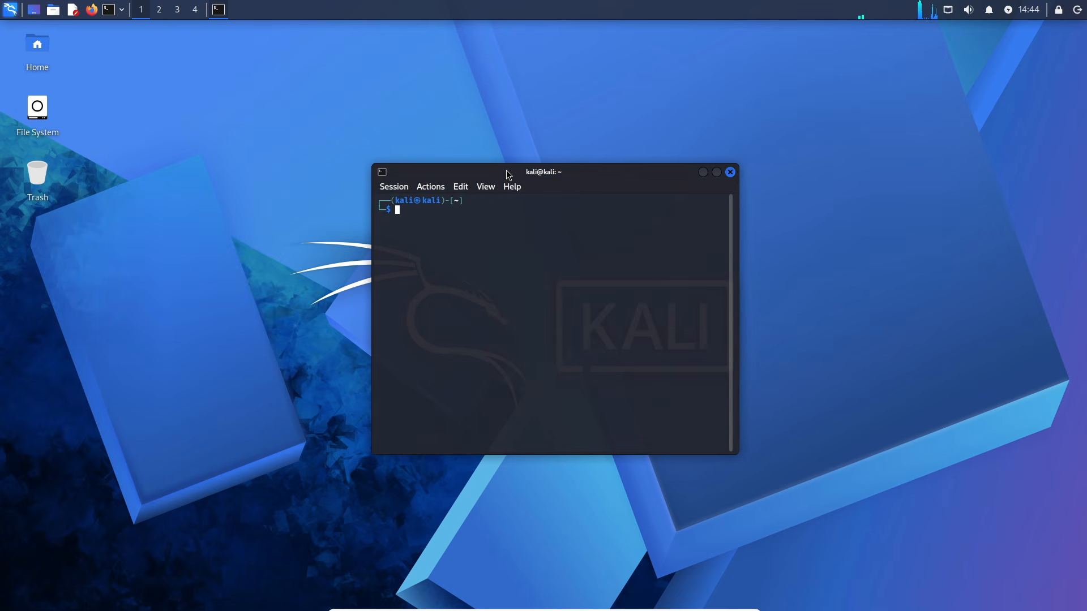
click(459, 188)
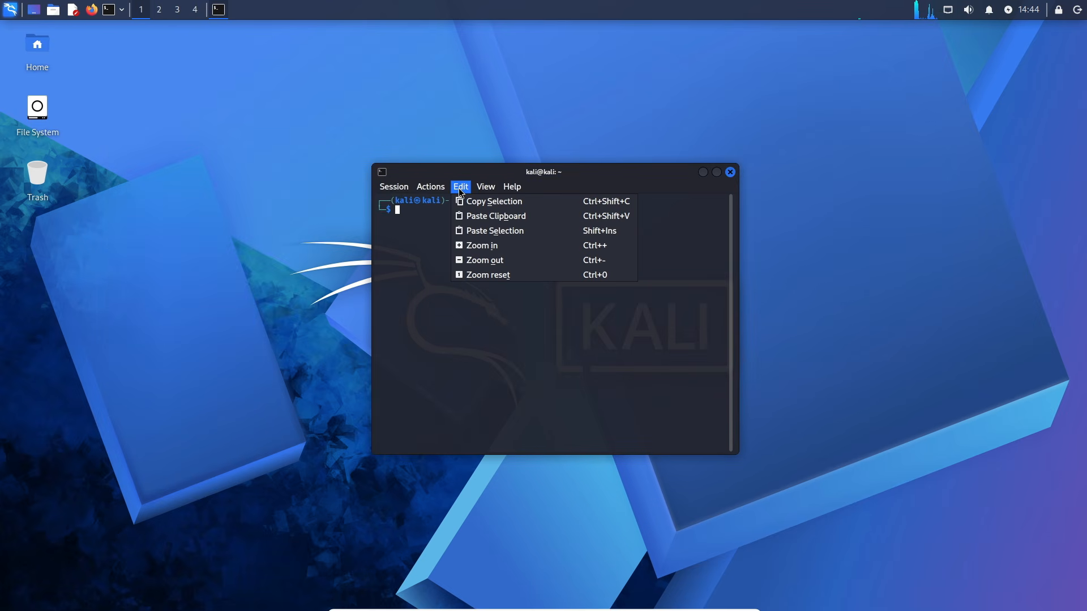
click(488, 260)
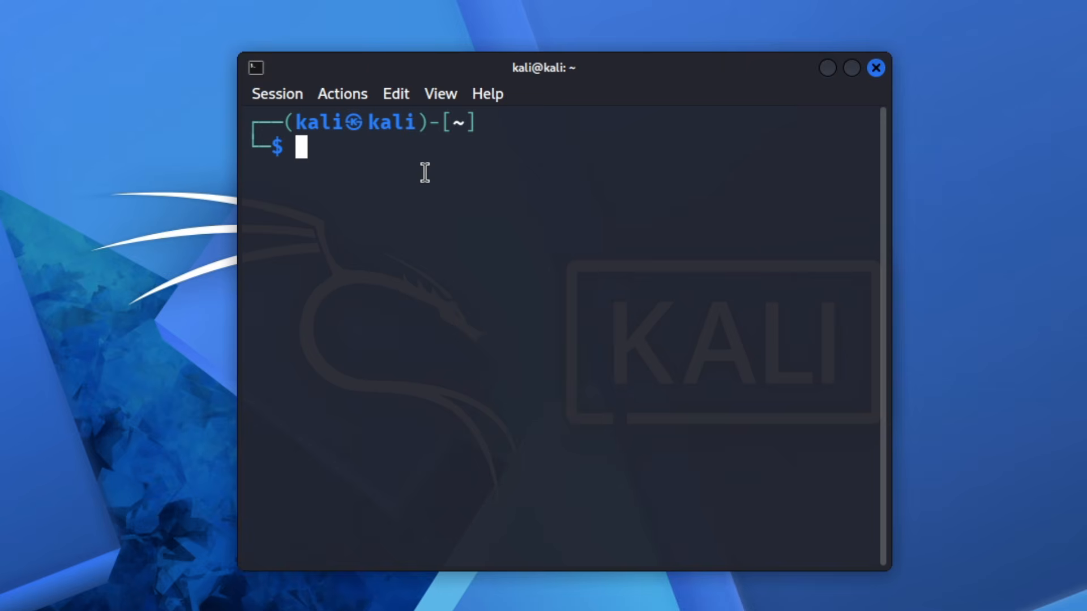
- Run "sudo apt install -f --reinstall virtualbox-guest-x11" in the terminal to reinstall the VirtualBox guest package
text(su)
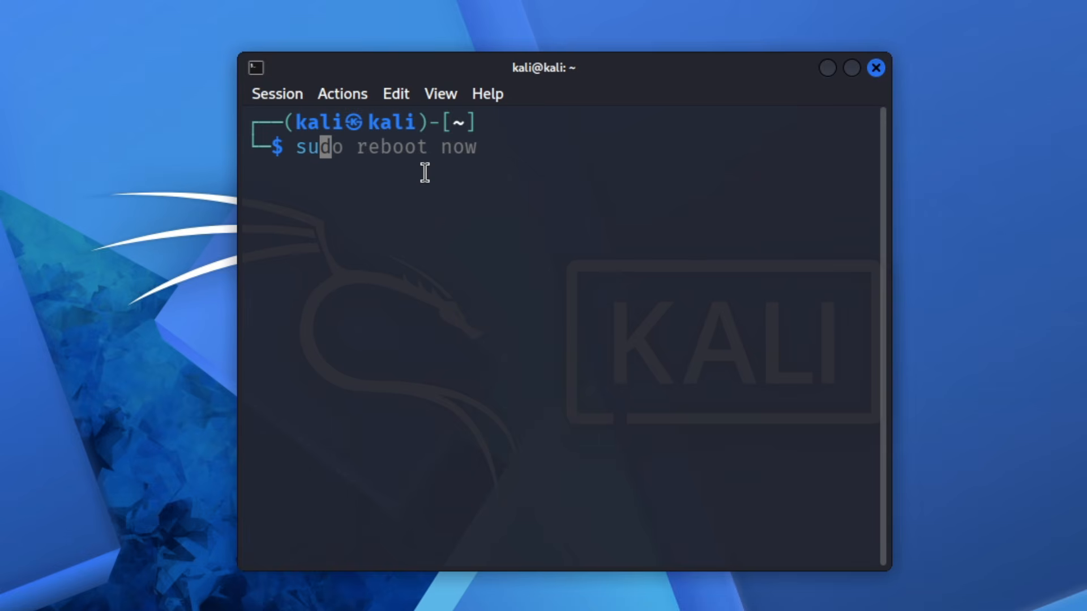
text(do apt )
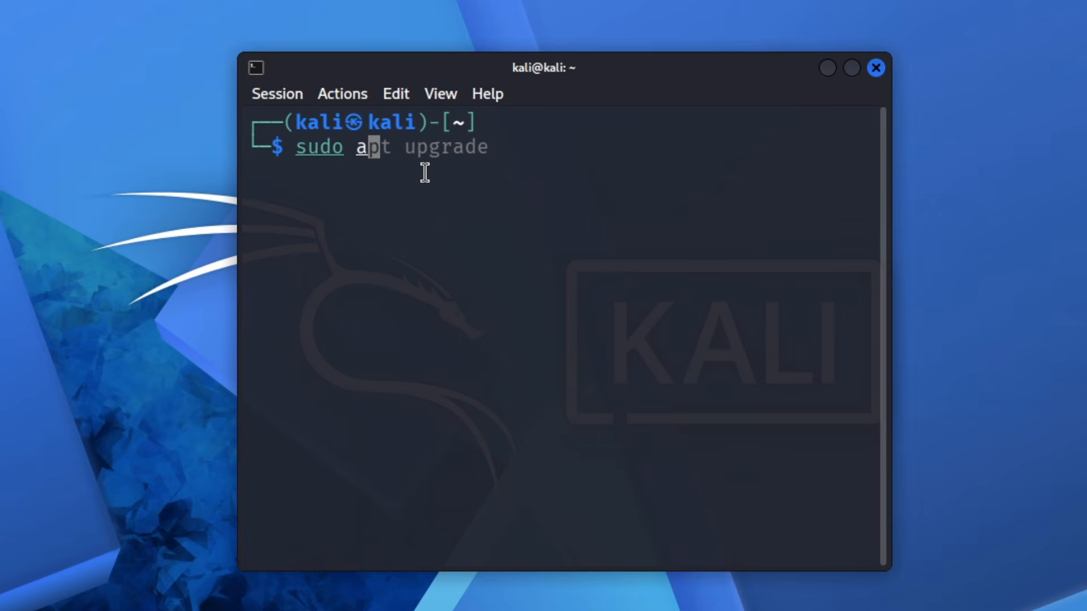
text(install)
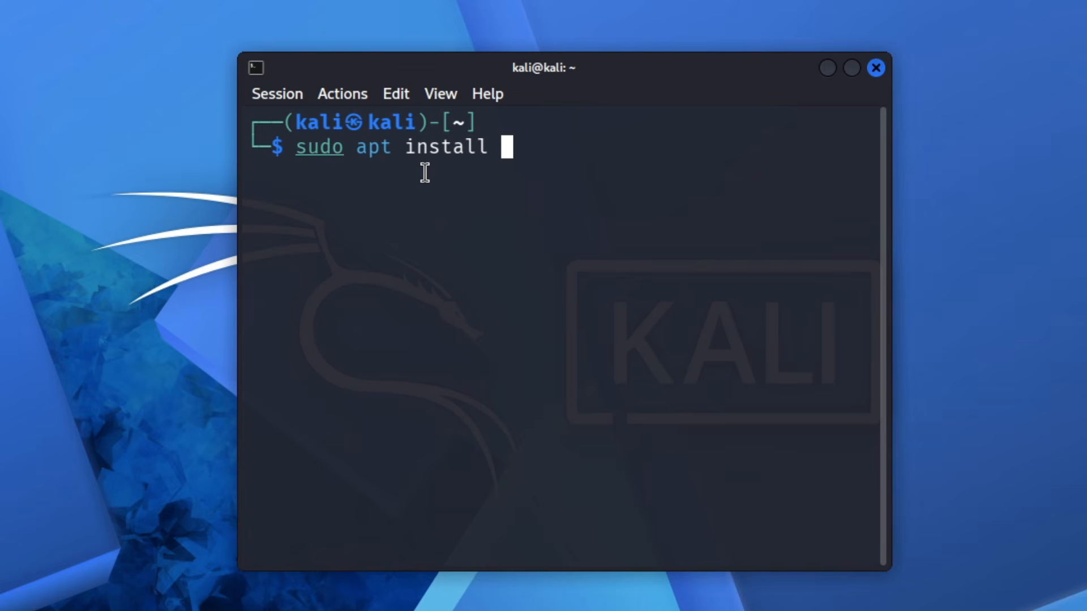
text( -f)
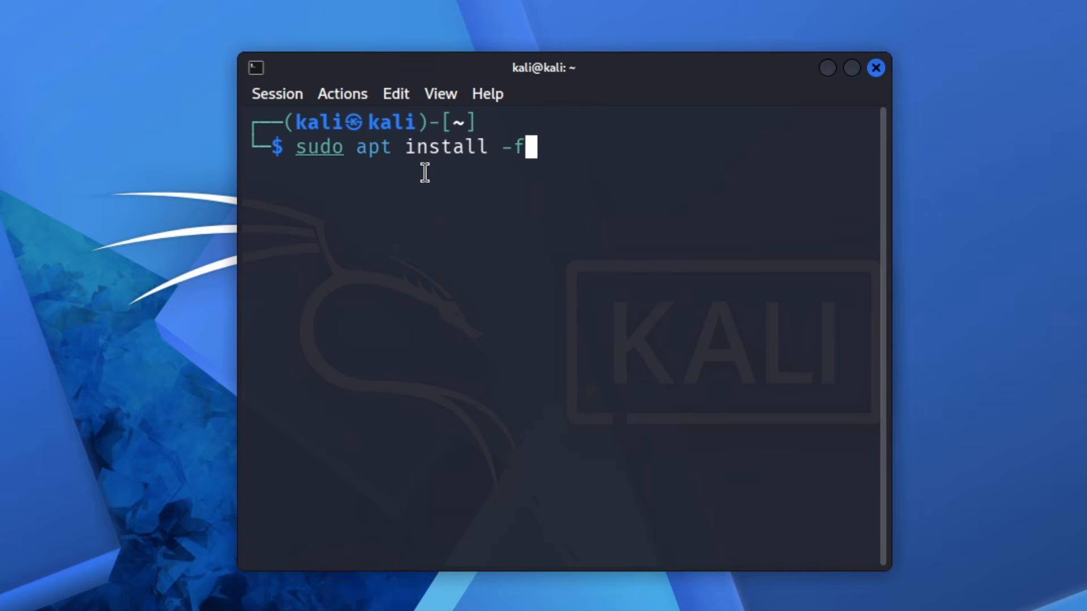
text( --rein)
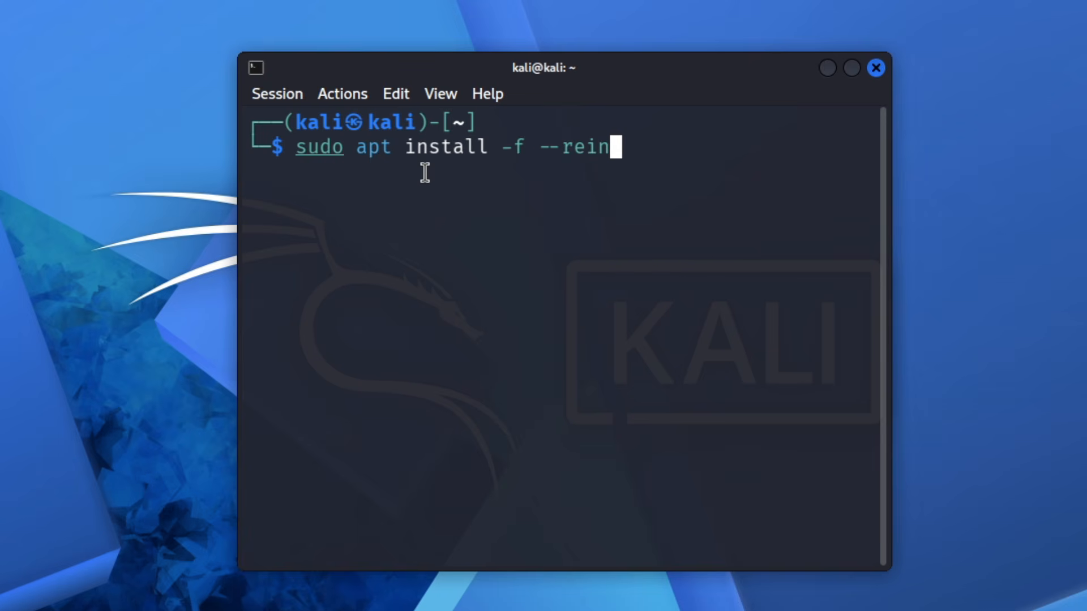
text(stall )
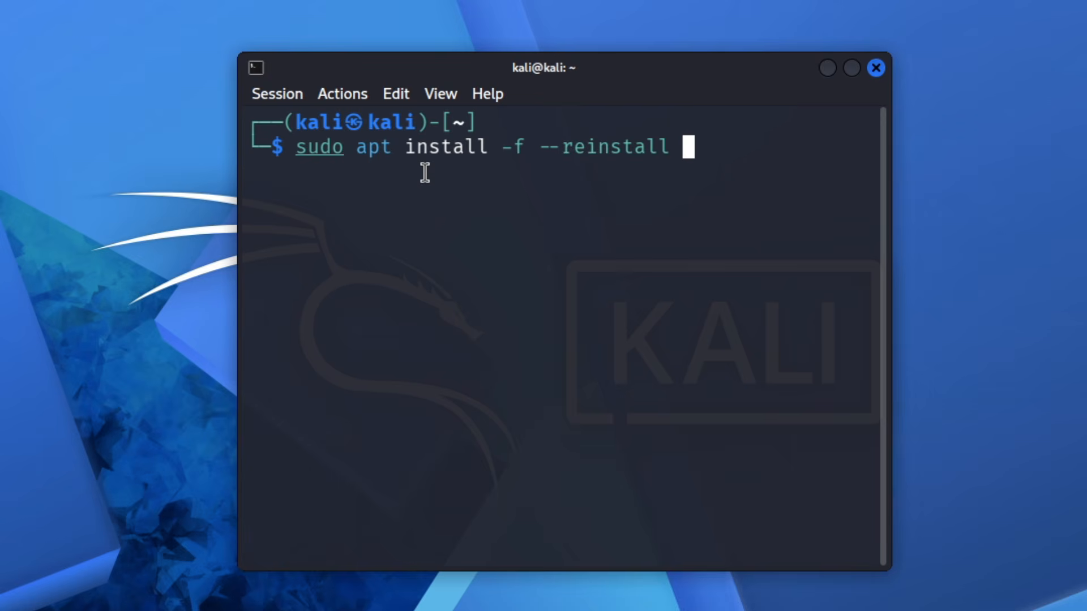
text(virtualbox)
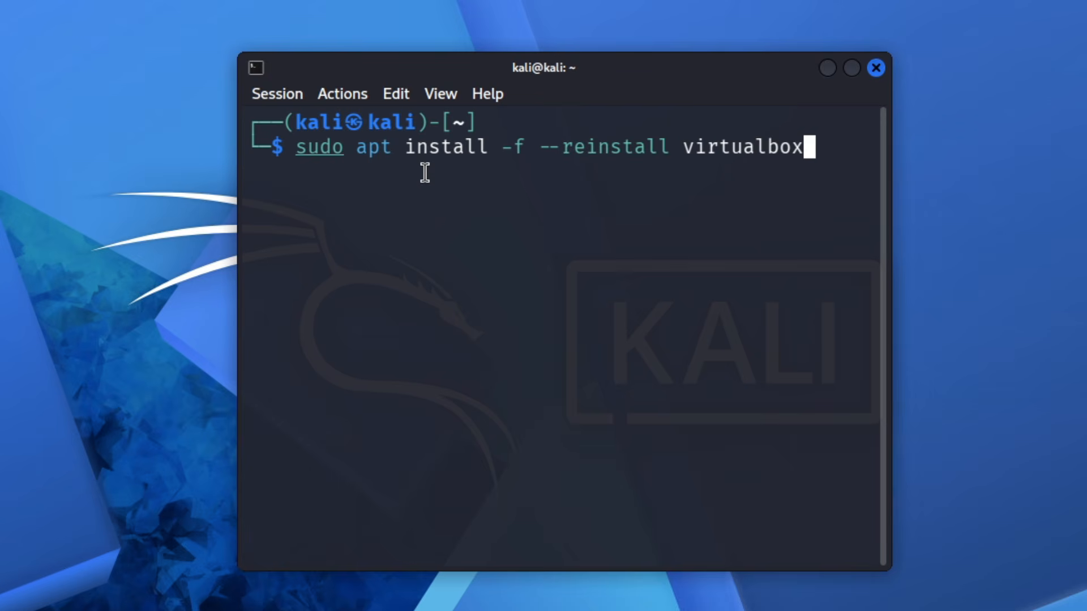
text(-guest)
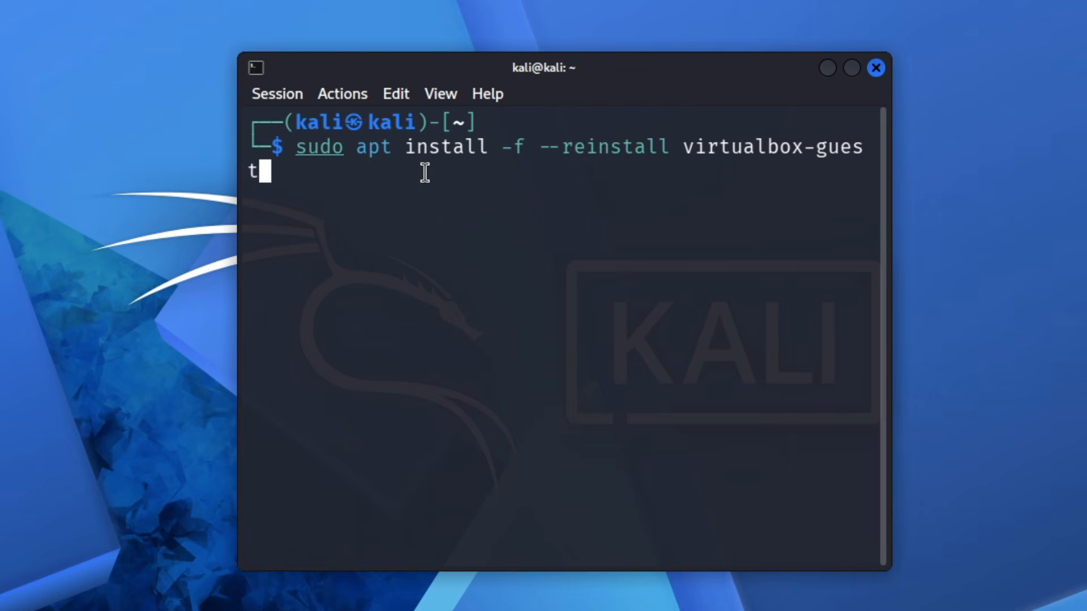
text(-x)
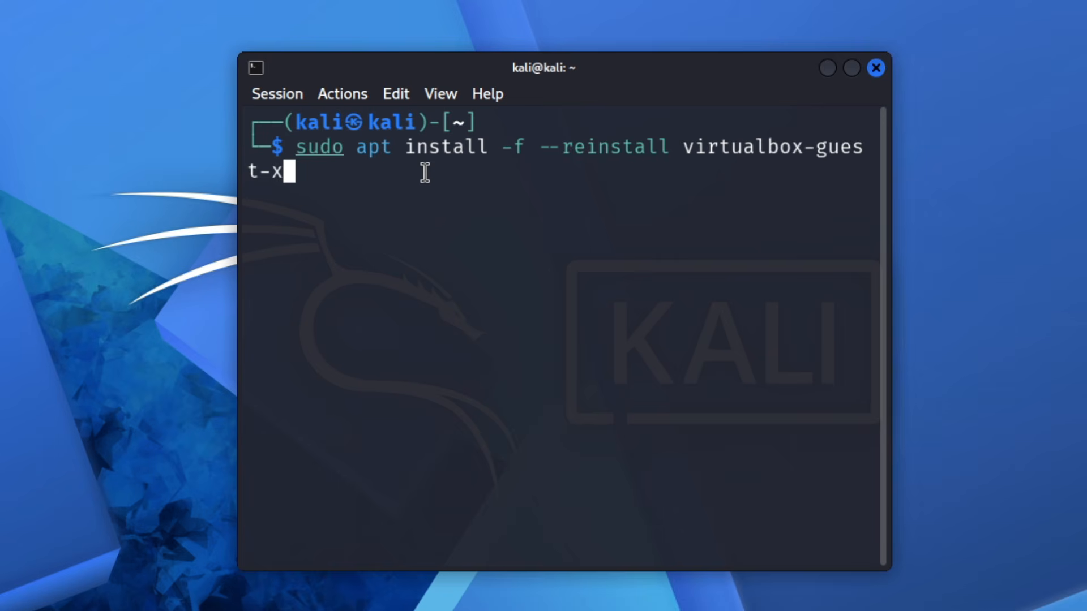
text(11)
key(Return)
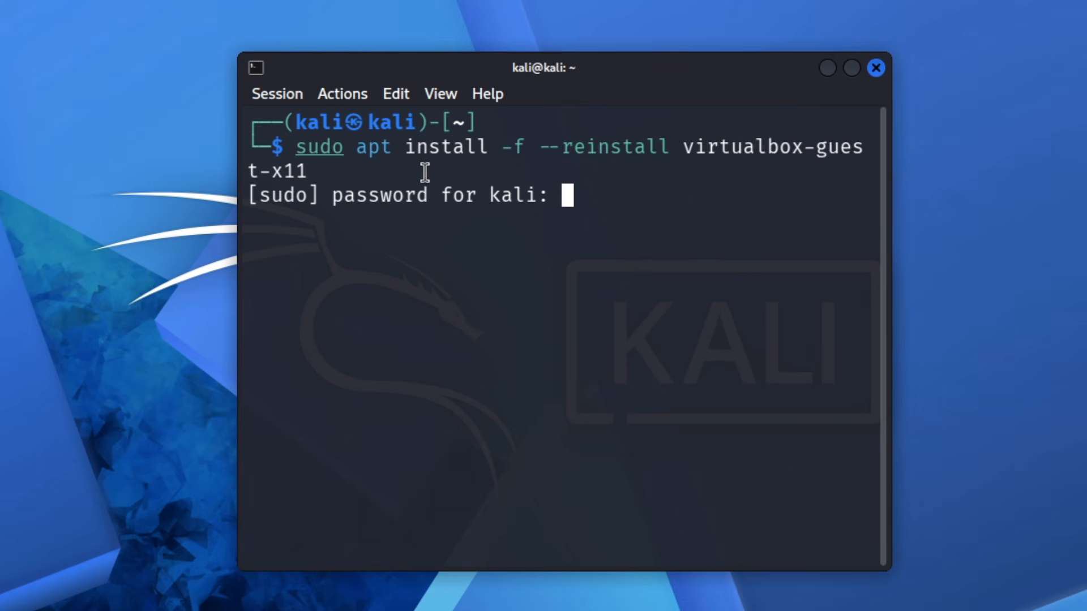
- Enter the sudo password and answer y to continue with the guest package reinstallation
key(Return)
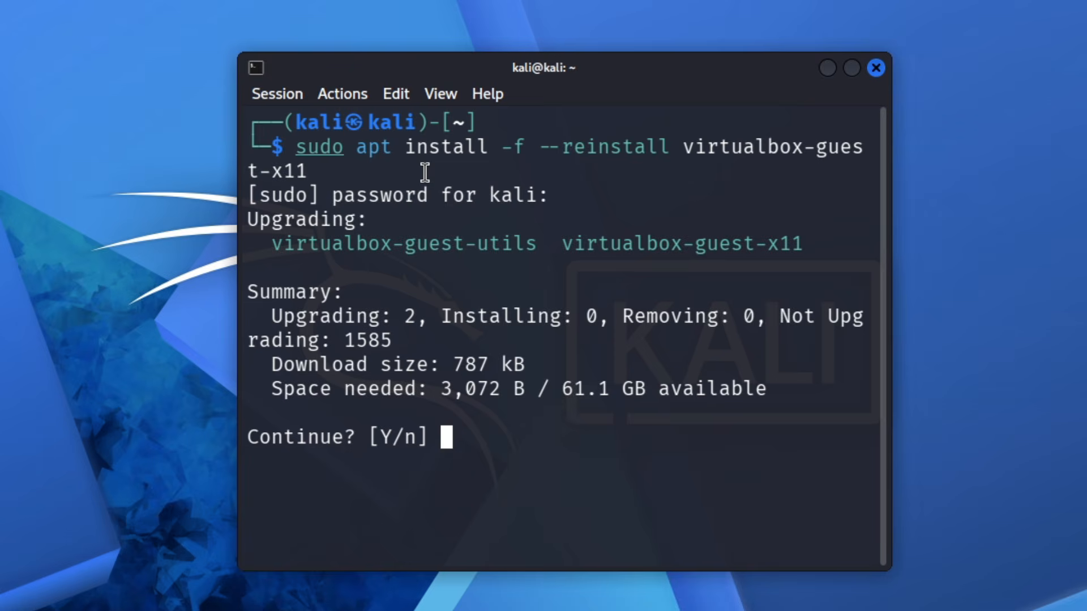
text(y)
key(Return)
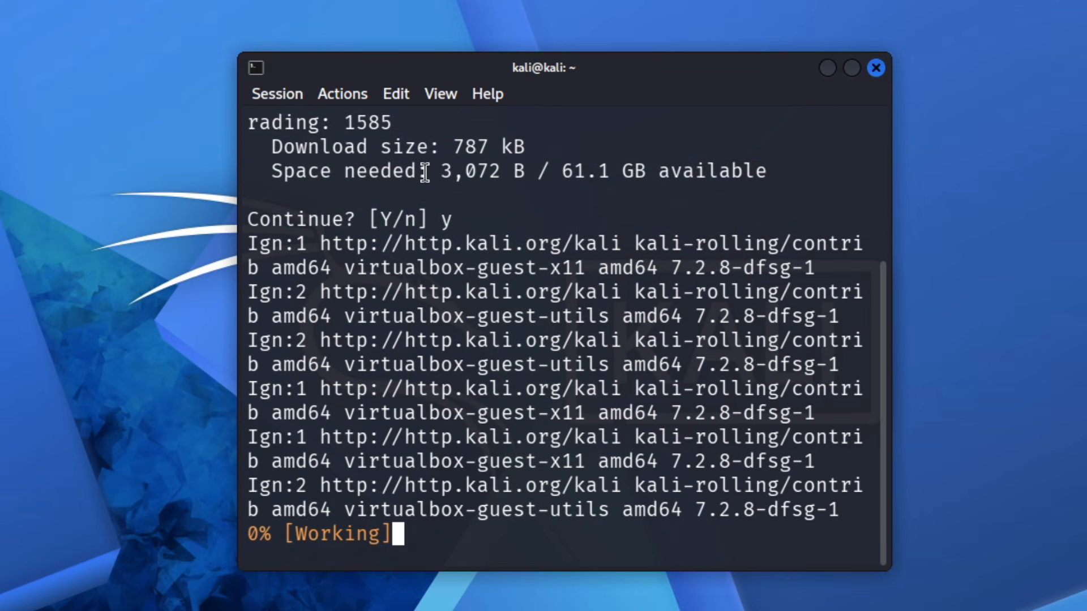
- Force a restart of the Kali machine from the terminal with "sudo reboot -f"
text(s)
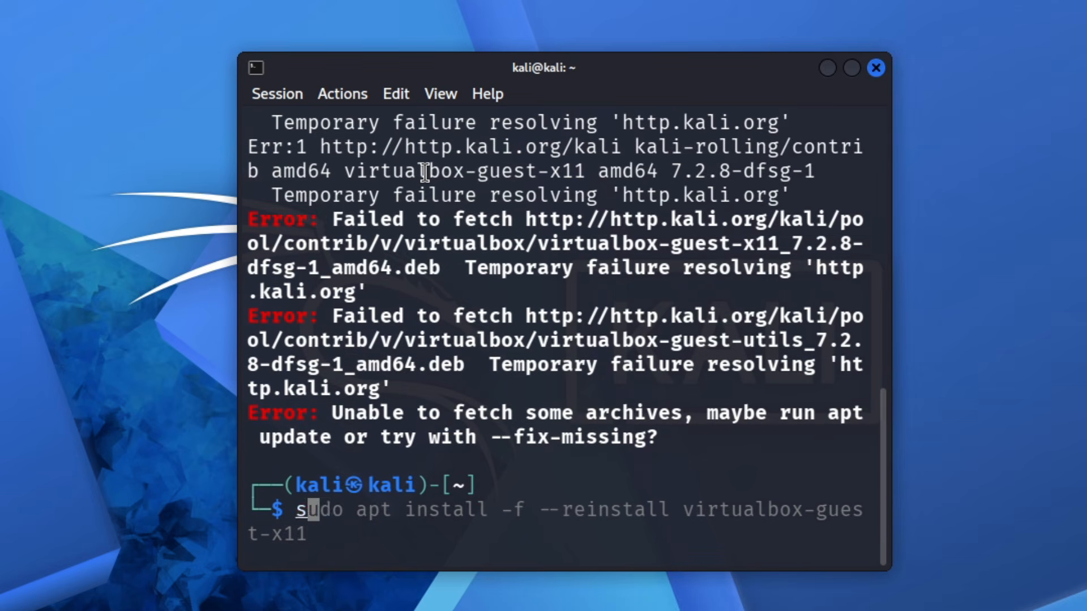
text(udo reboot -f)
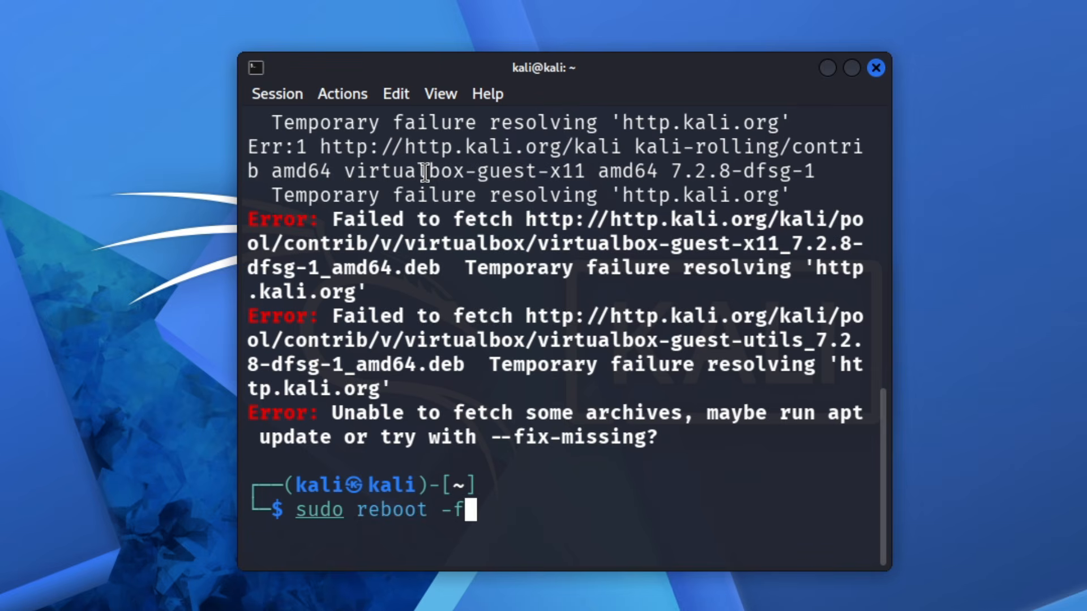
key(Return)
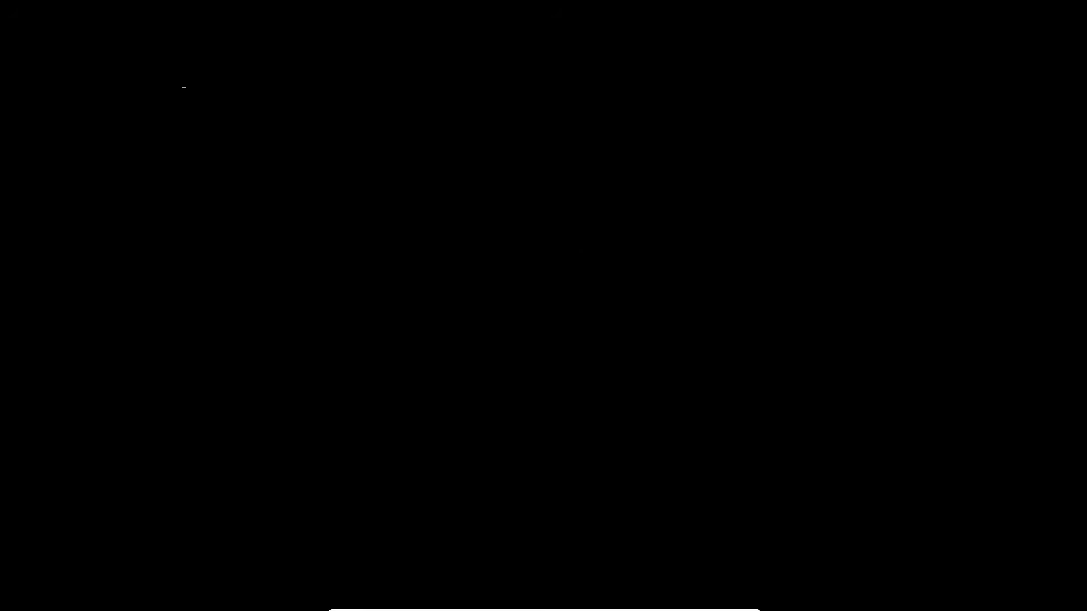
- Log in to Kali Linux by entering the default username and the account password
text(kali)
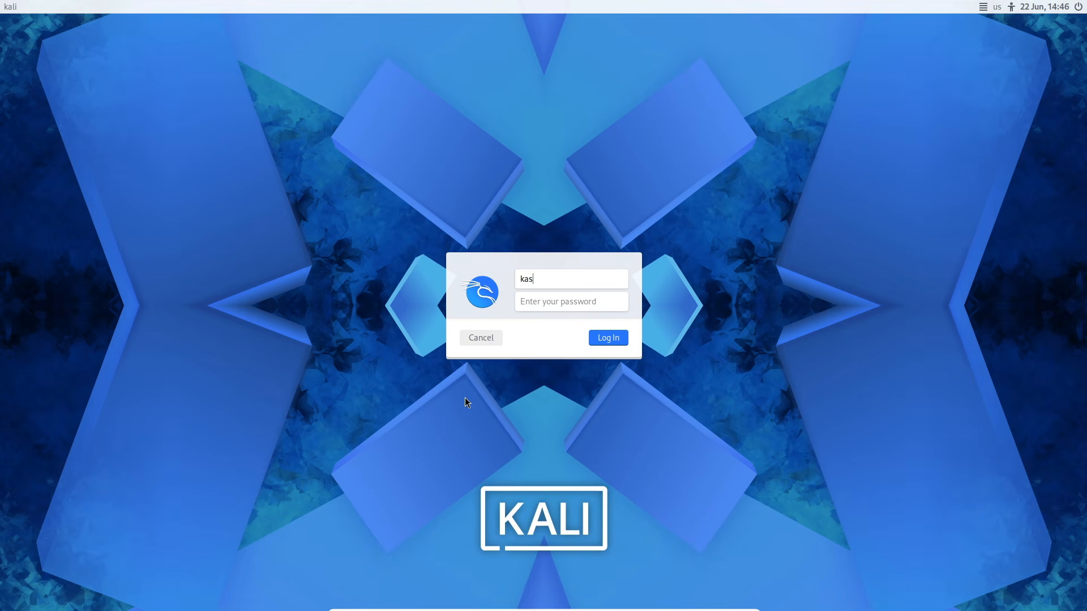
key(Return)
text(kali)
key(Return)
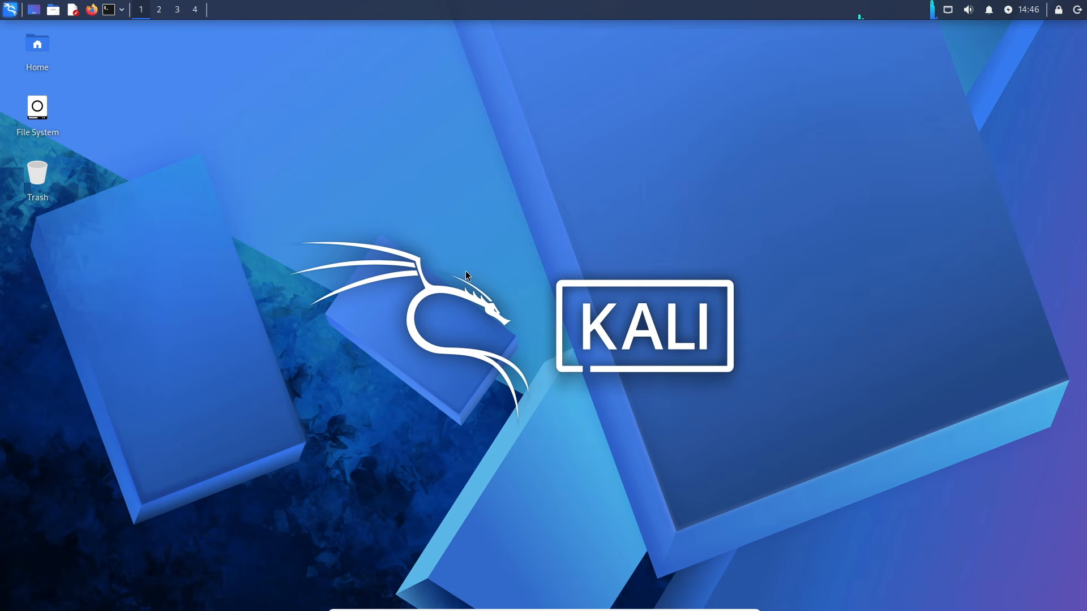
right_click(390, 154)
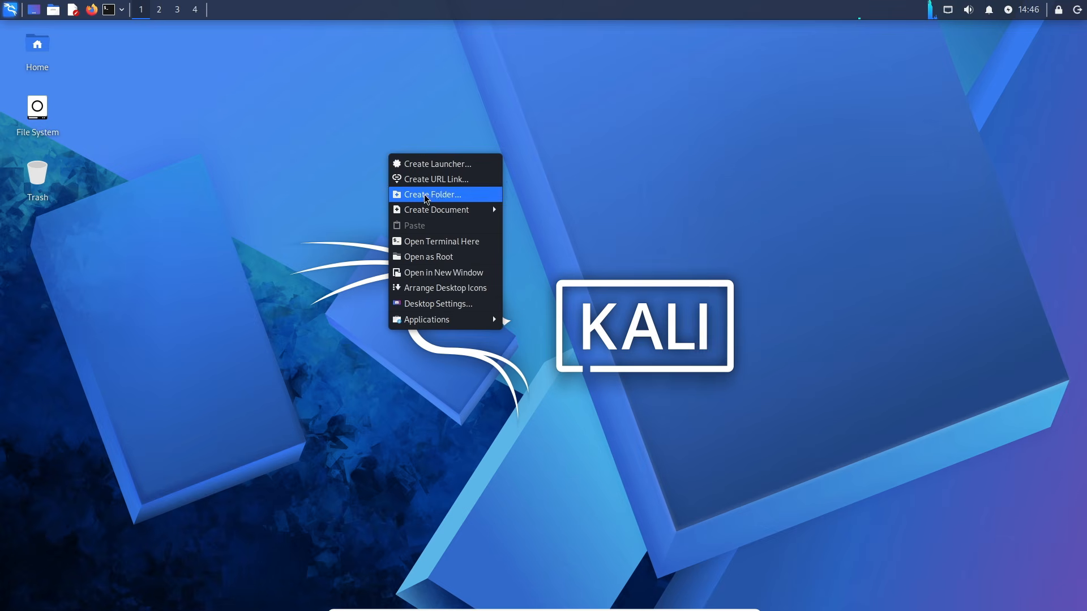
click(407, 77)
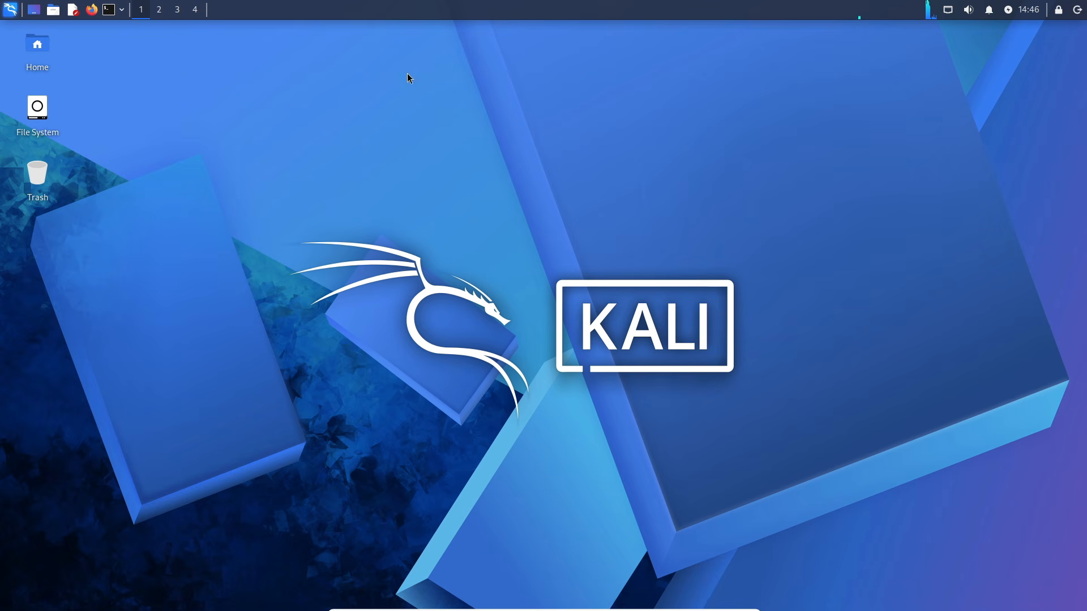
click(348, 197)
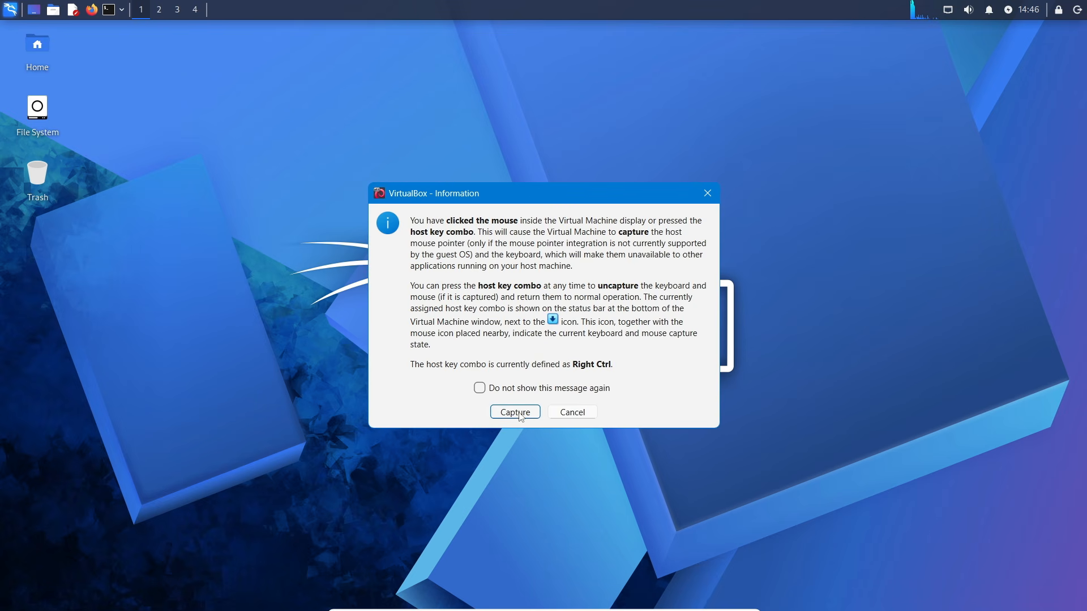
- Close the VirtualBox mouse-capture dialog and take the Kali virtual machine out of full-screen mode
click(571, 411)
click(551, 559)
click(513, 412)
mouse_move(498, 606)
click(435, 604)
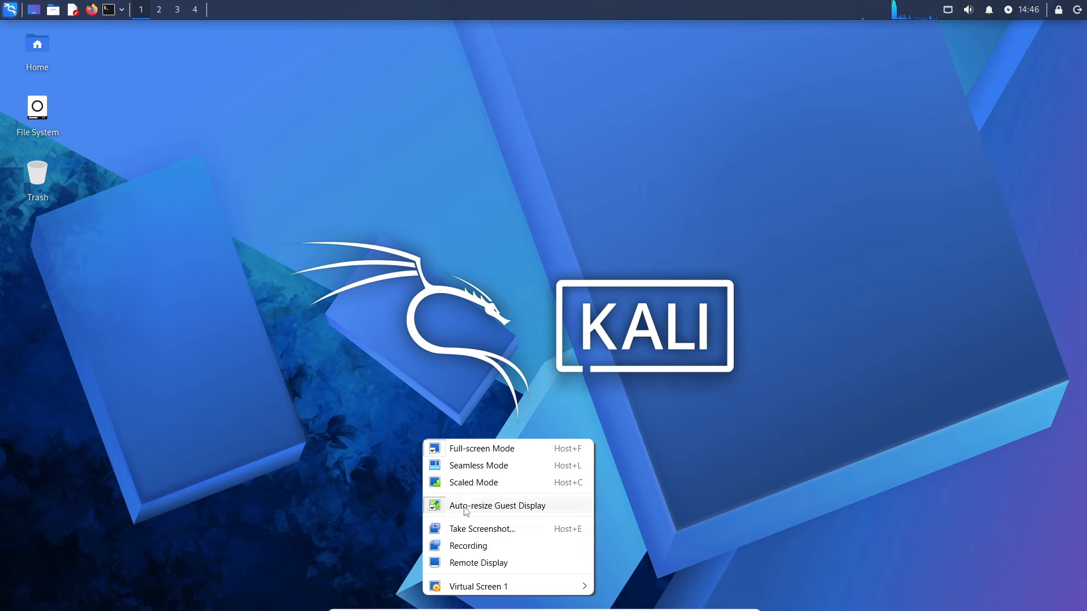
click(478, 446)
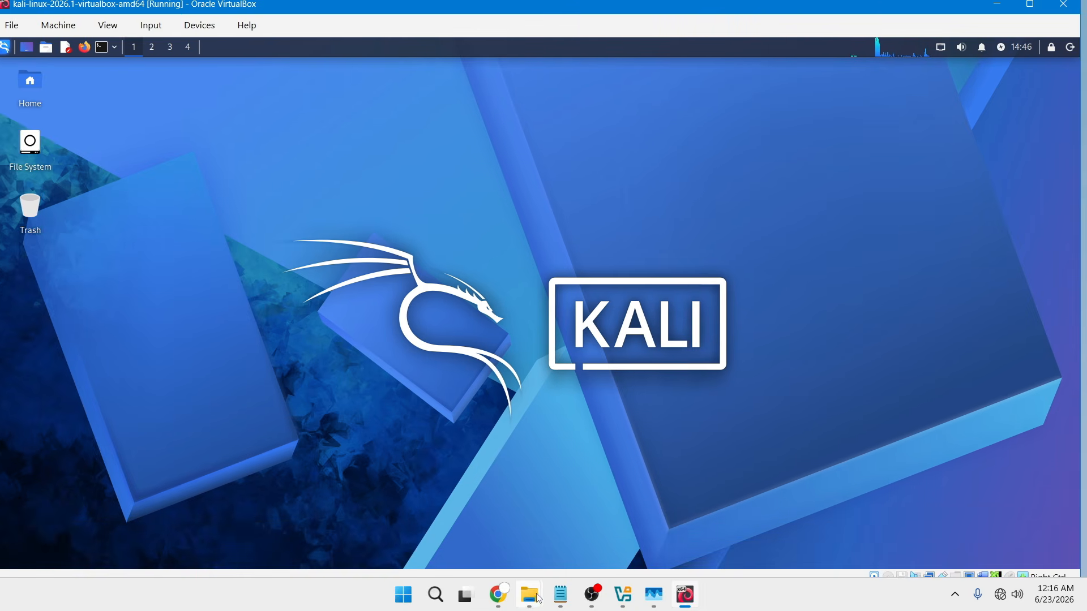
- Switch to the host's File Explorer window showing the Downloads folder, in front of the Kali machine
mouse_move(529, 594)
click(595, 509)
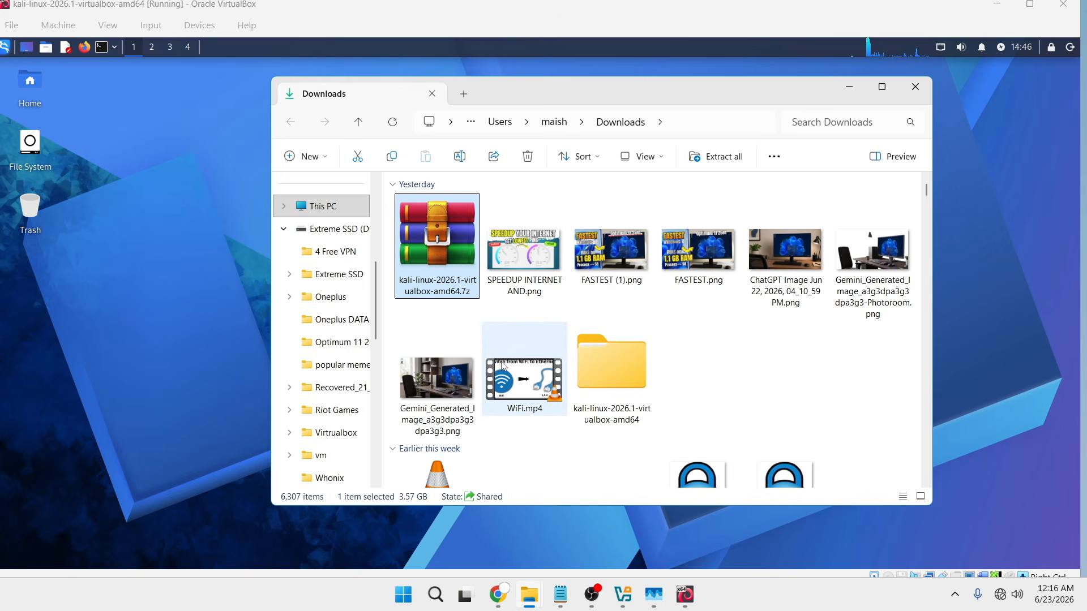